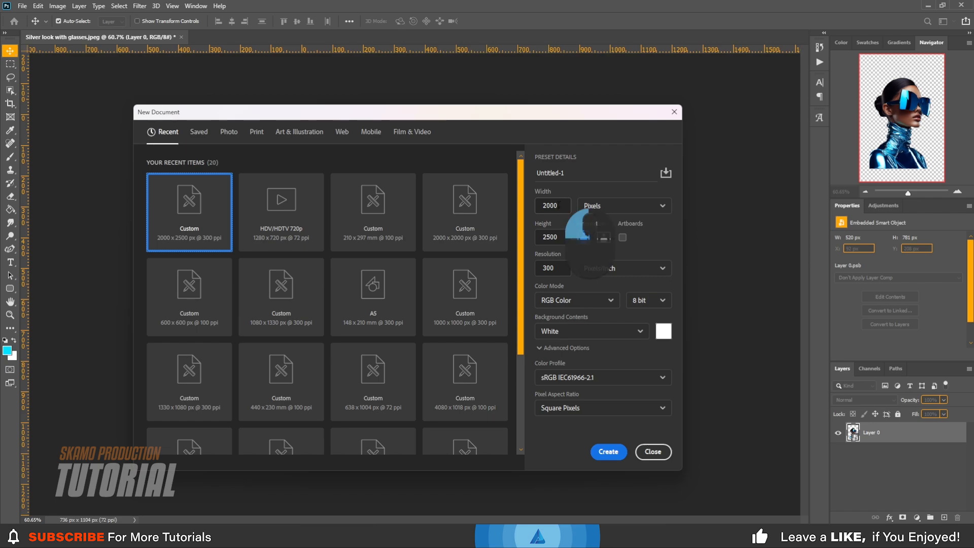
- Create a new 2000 x 2500 px RGB document with a resolution of 200 pixels/inch and a white background
double_click(558, 211)
double_click(563, 236)
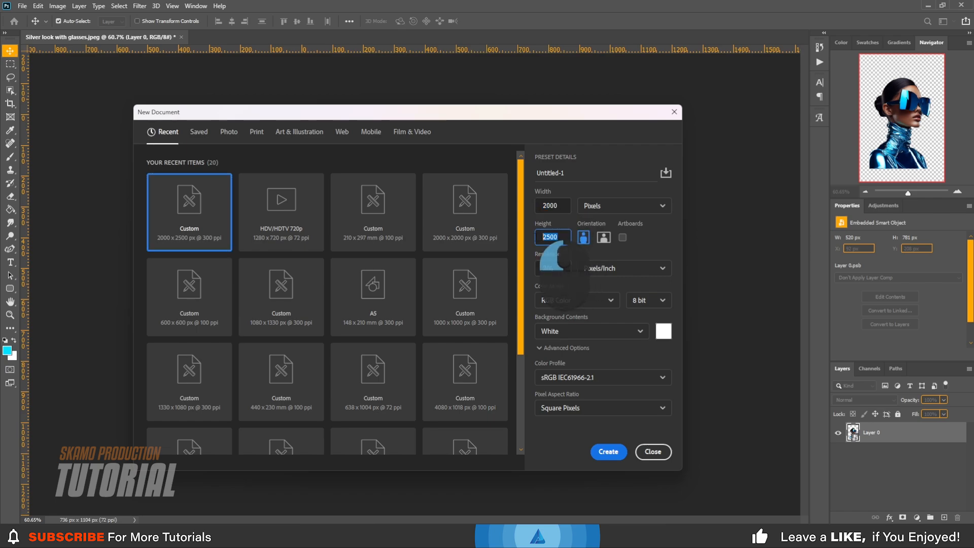
double_click(553, 269)
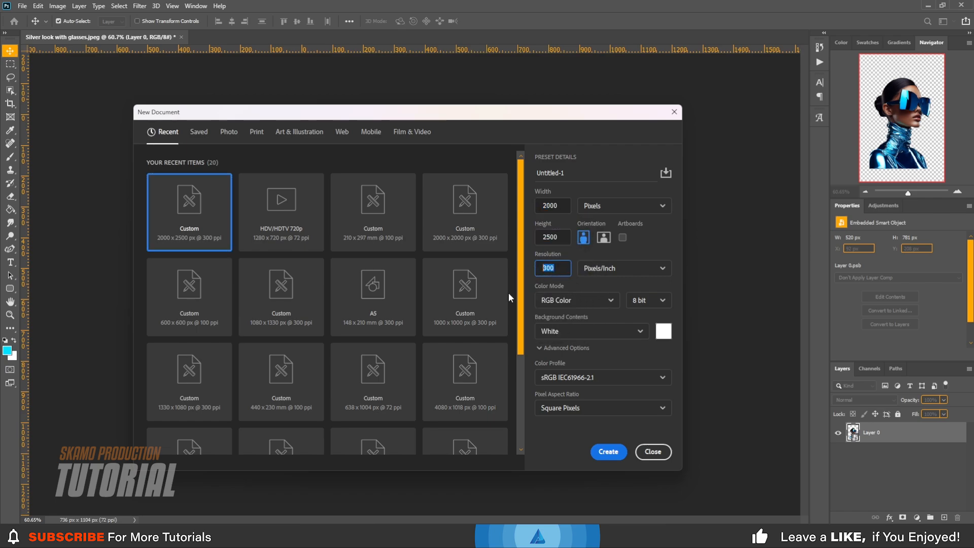
type("200")
left_click(611, 453)
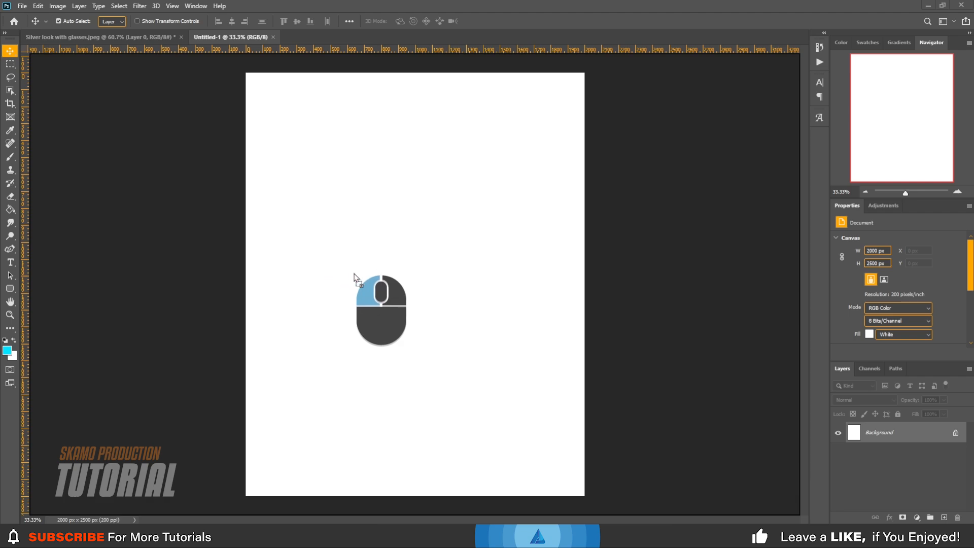
- Scale the placed blue abstract background image to about 267% so that it covers the whole canvas
left_click_drag(415, 376, 415, 525)
left_click_drag(416, 199, 416, 74)
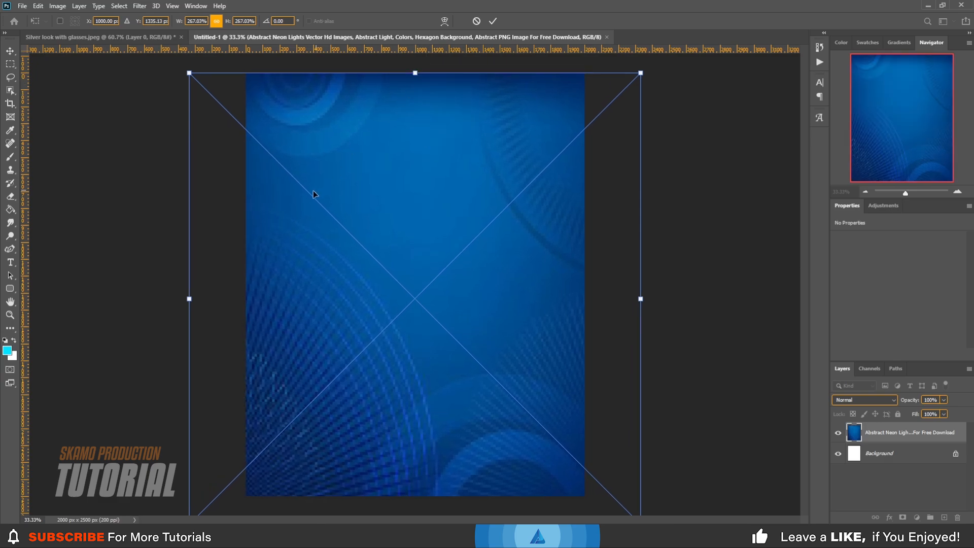
left_click(492, 21)
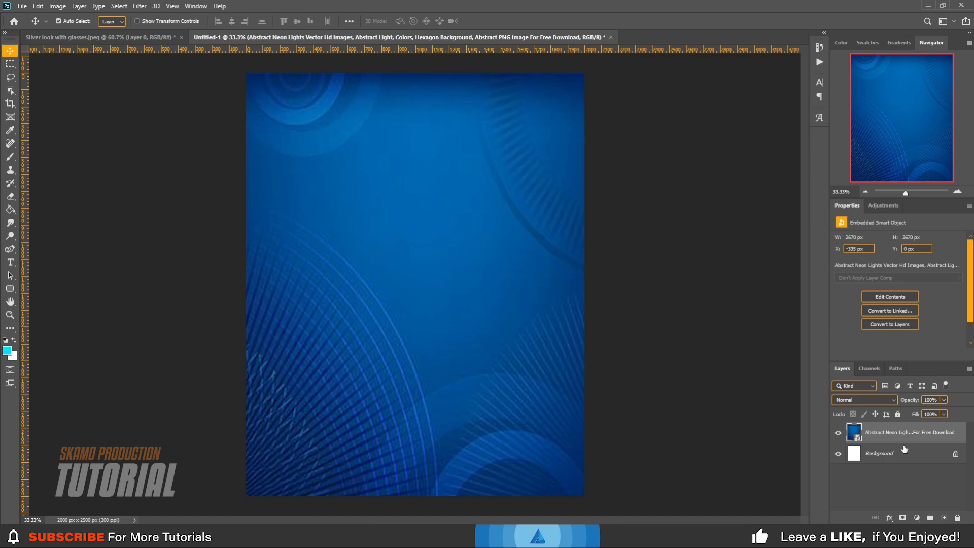
- Add a linear gradient fill layer with the Black, White preset above the blue background and set its blend mode to Soft Light
left_click(916, 517)
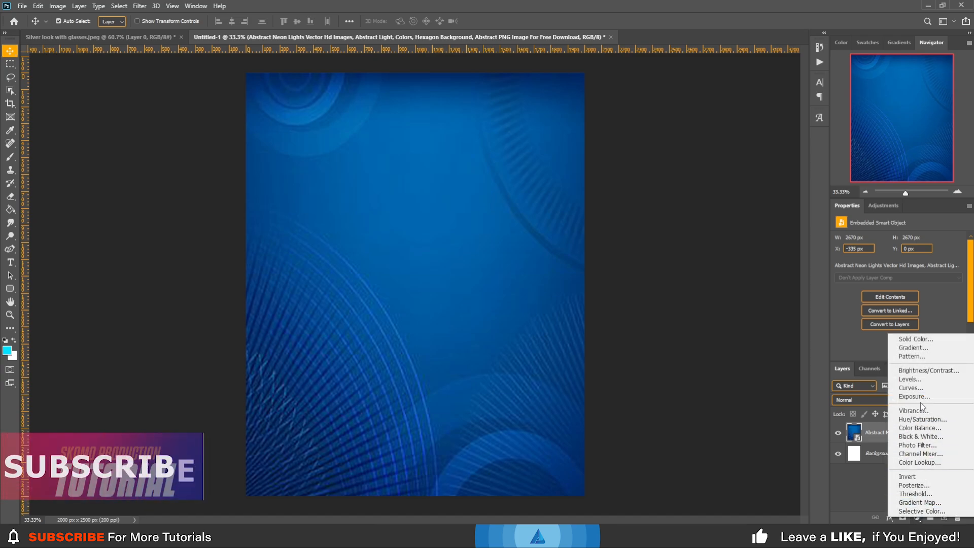
left_click(913, 348)
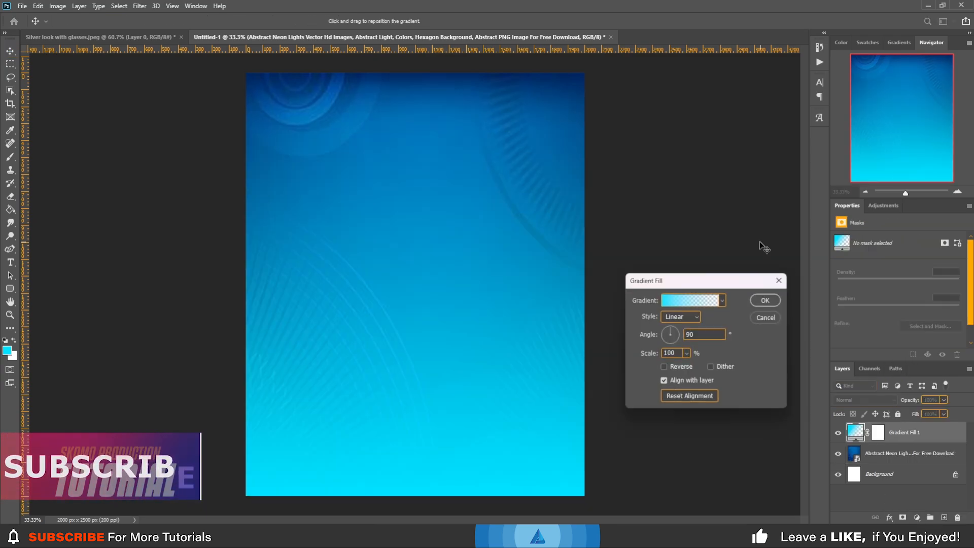
left_click(689, 300)
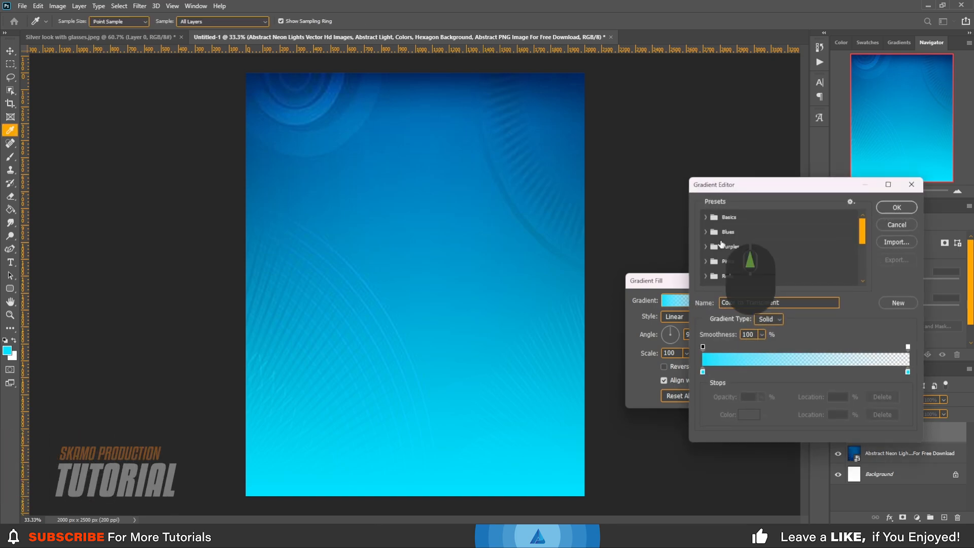
left_click(705, 217)
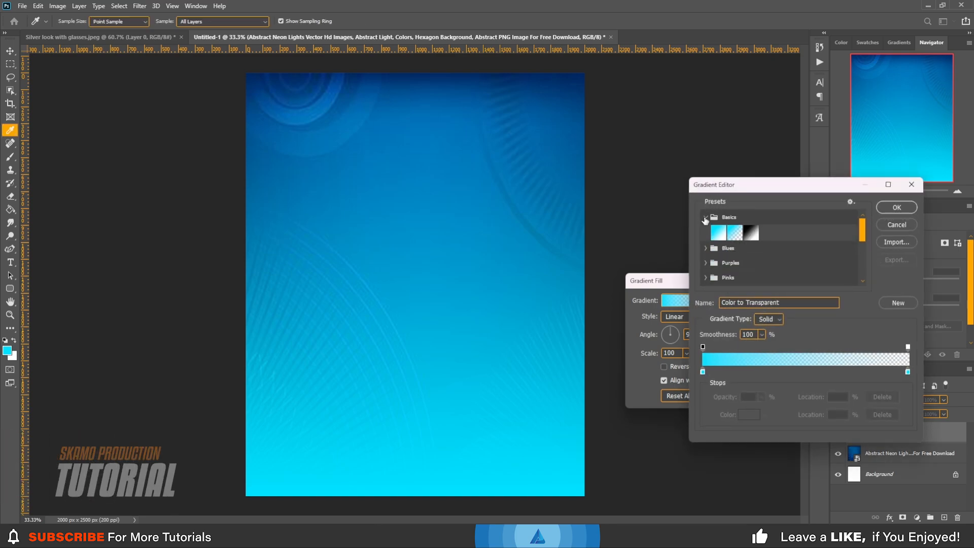
left_click(750, 233)
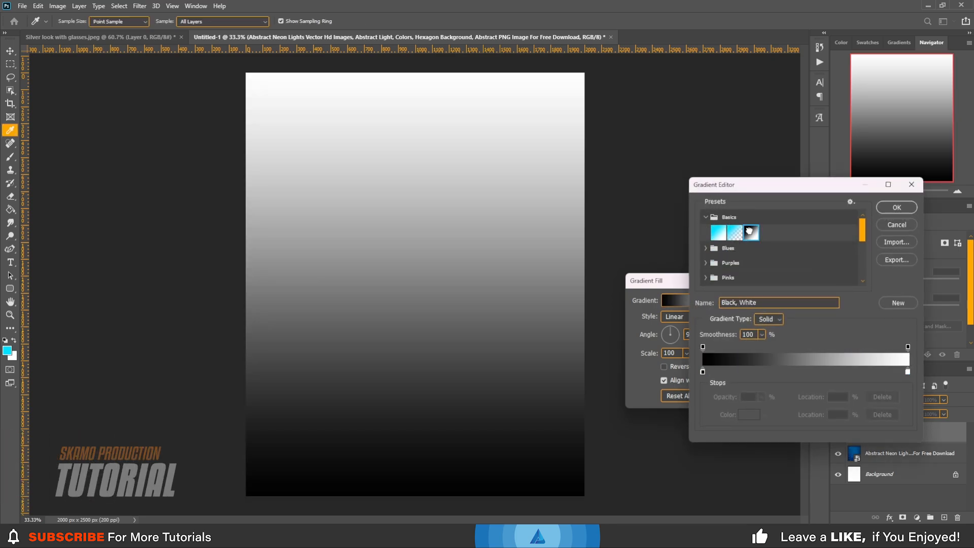
left_click(896, 208)
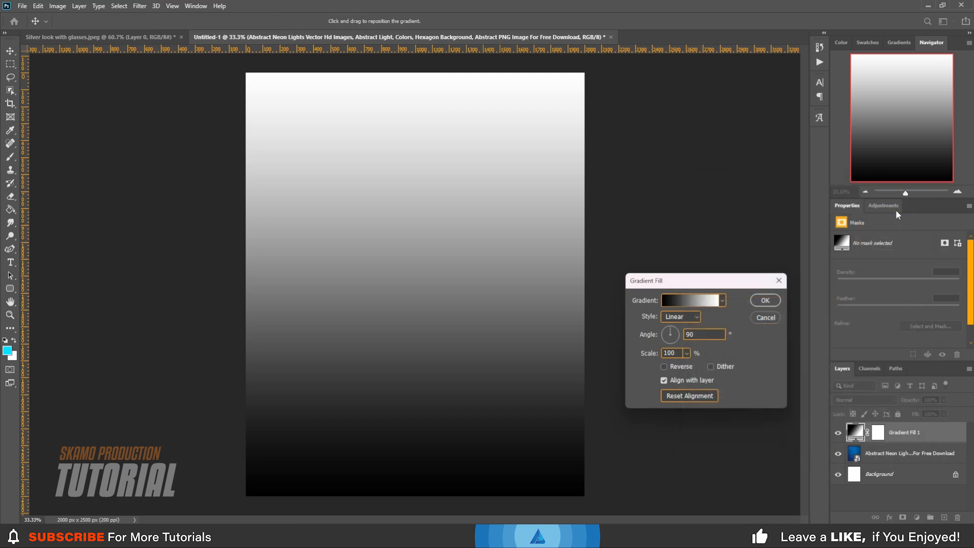
left_click(766, 301)
left_click(874, 399)
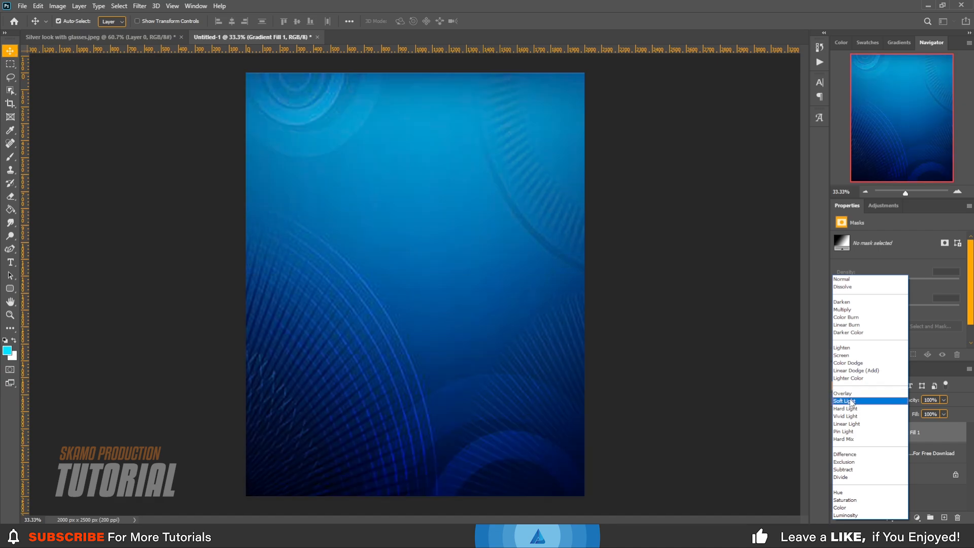
left_click(851, 401)
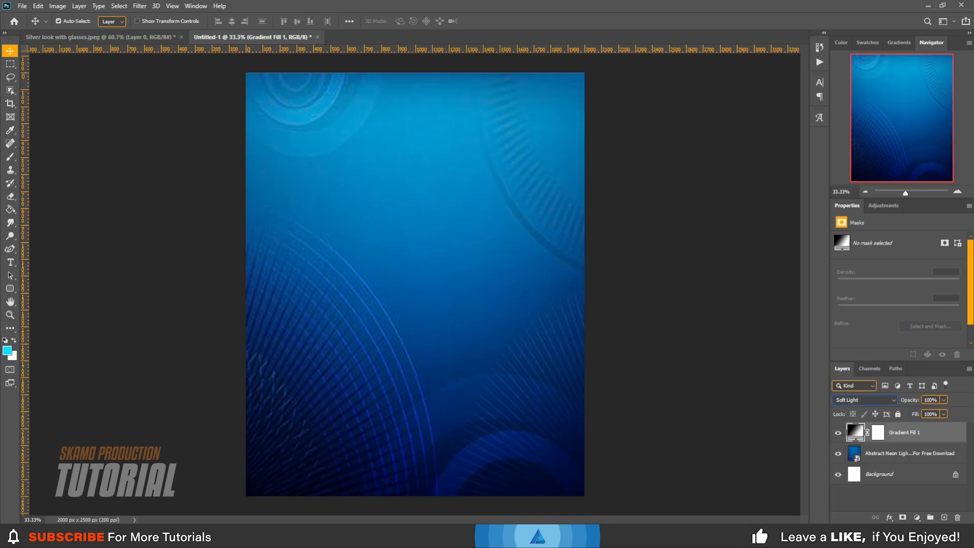
- Bring the cut-out woman with glasses from the Silver look with glasses document into the centre of the new poster
left_click(167, 37)
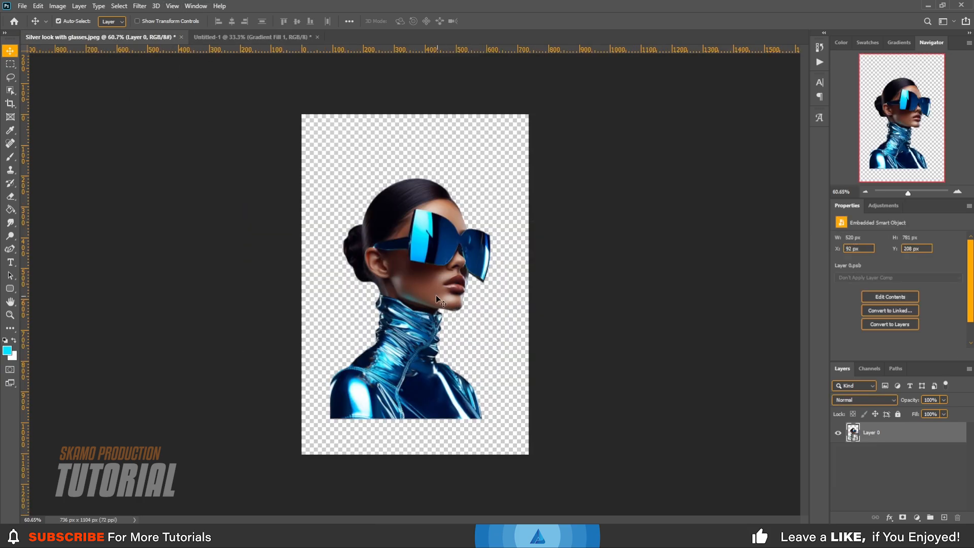
left_click_drag(436, 294, 414, 279)
left_click_drag(417, 315, 411, 345)
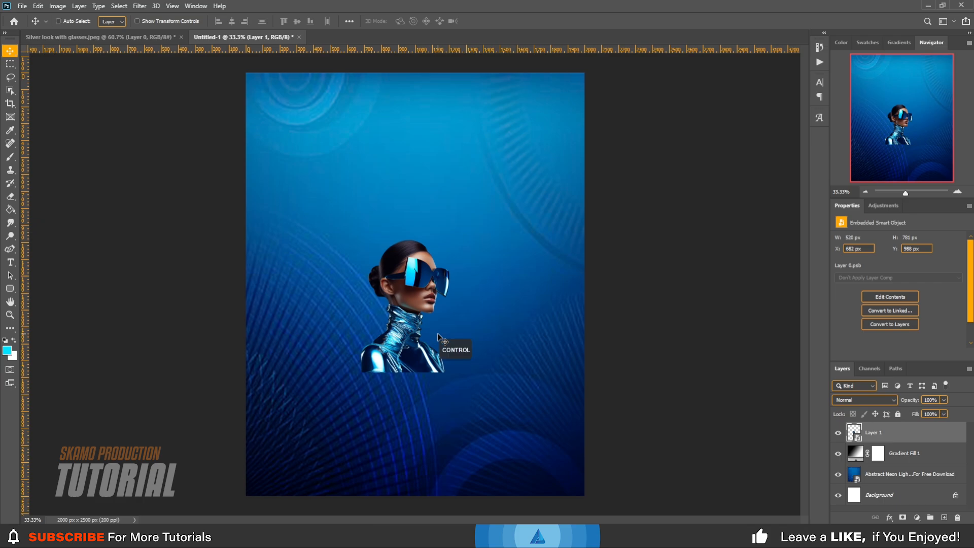
- Enlarge the woman to about 1074 x 1612 px and position her in the upper middle of the poster
key("ctrl+t")
left_click_drag(404, 235, 409, 100)
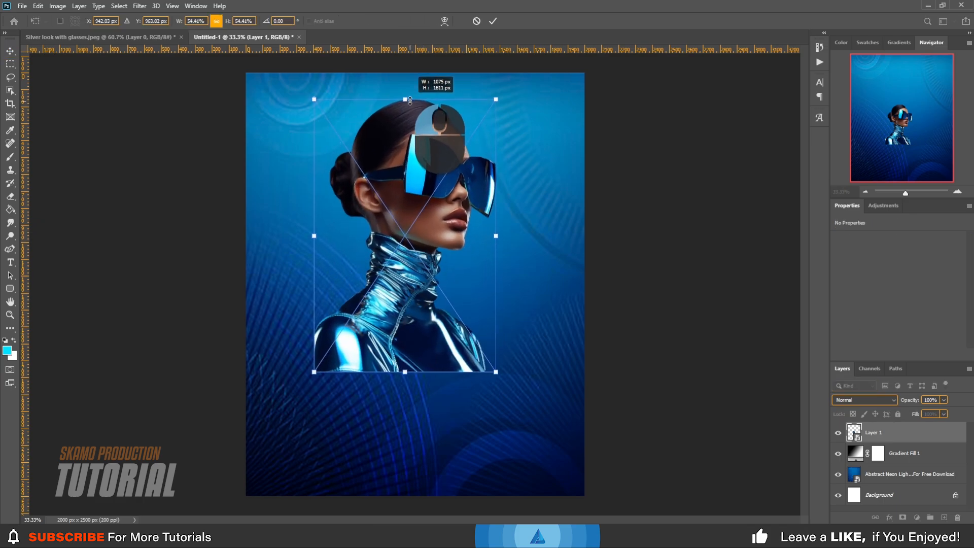
left_click_drag(418, 212, 427, 199)
left_click(493, 21)
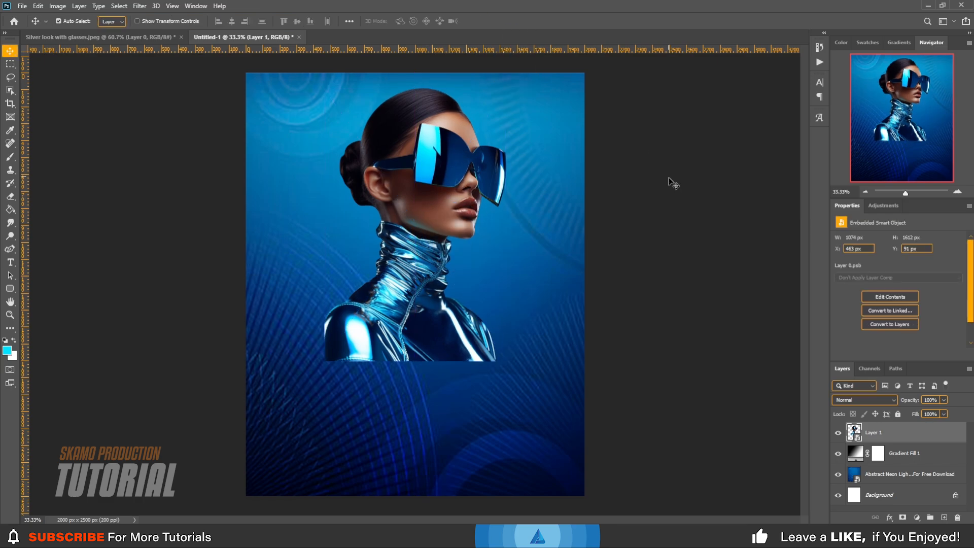
- Add a layer mask to the woman and fade out her cut-off lower edge with a soft 800 px black brush
left_click(902, 517)
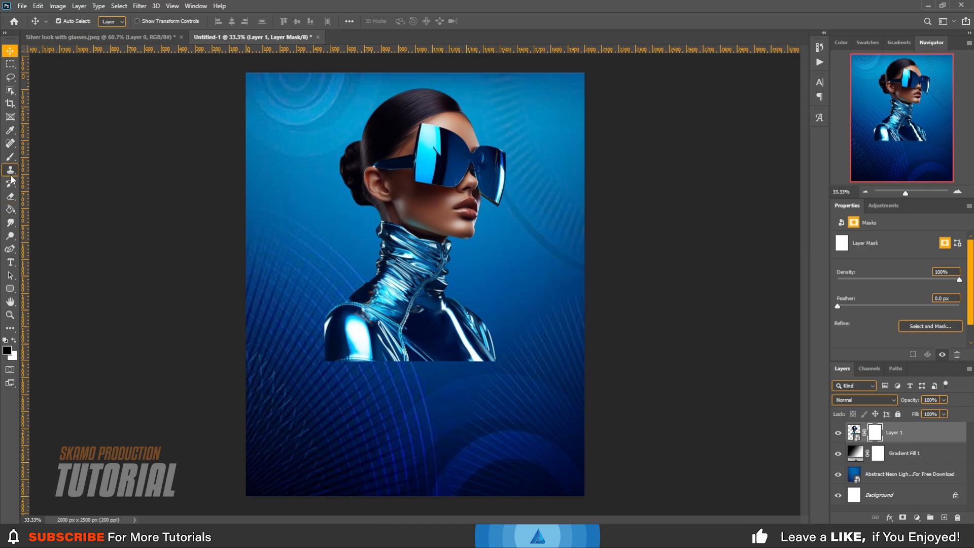
left_click(10, 157)
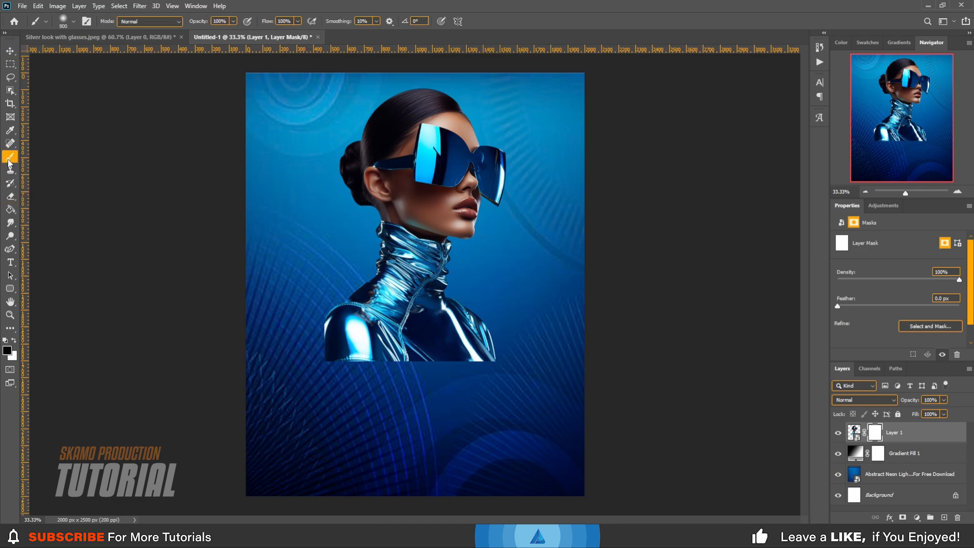
right_click(339, 384)
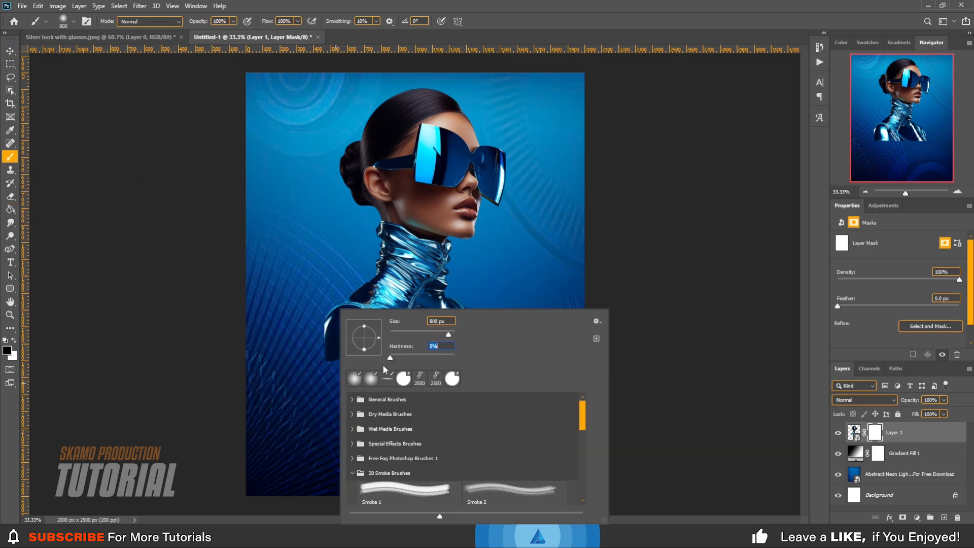
left_click(8, 350)
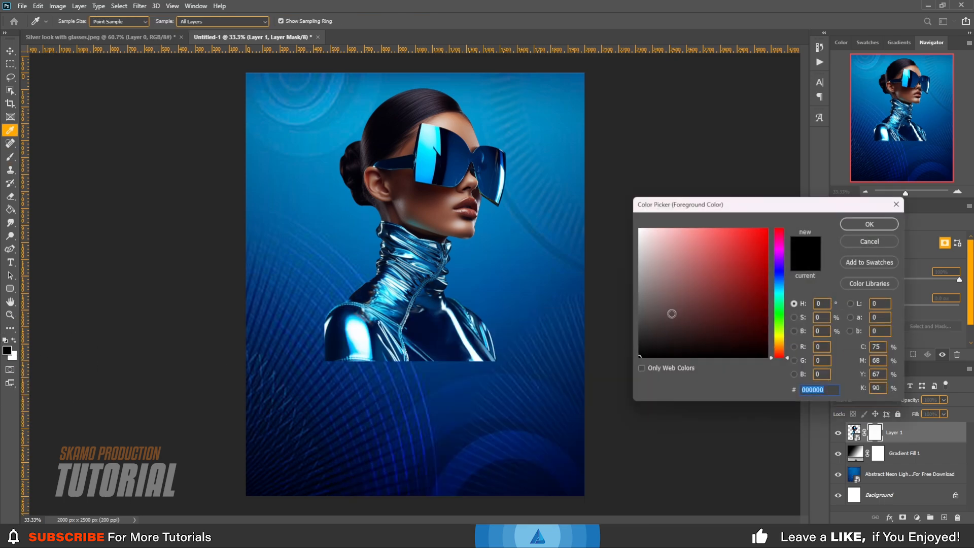
left_click(869, 224)
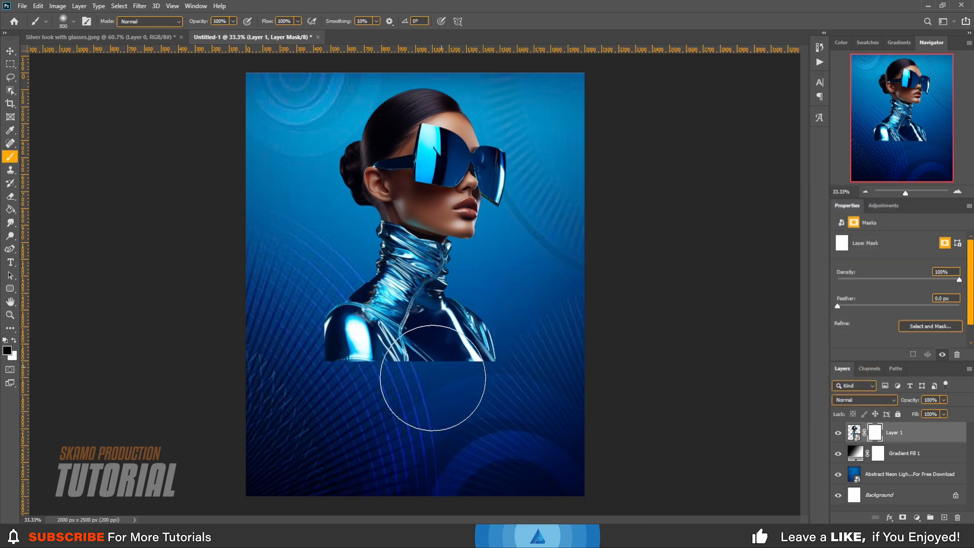
mouse_move(304, 401)
left_mouse_down()
mouse_move(294, 391)
mouse_move(372, 416)
mouse_move(304, 367)
mouse_move(268, 365)
mouse_move(360, 396)
mouse_move(517, 409)
mouse_move(461, 363)
mouse_move(476, 421)
mouse_move(391, 406)
mouse_move(482, 402)
mouse_move(473, 413)
mouse_move(289, 359)
mouse_move(331, 395)
mouse_move(537, 452)
mouse_move(561, 398)
mouse_move(344, 408)
mouse_move(501, 399)
mouse_move(547, 363)
mouse_move(355, 391)
mouse_move(537, 391)
mouse_move(248, 397)
mouse_move(202, 385)
left_mouse_up()
left_click(10, 51)
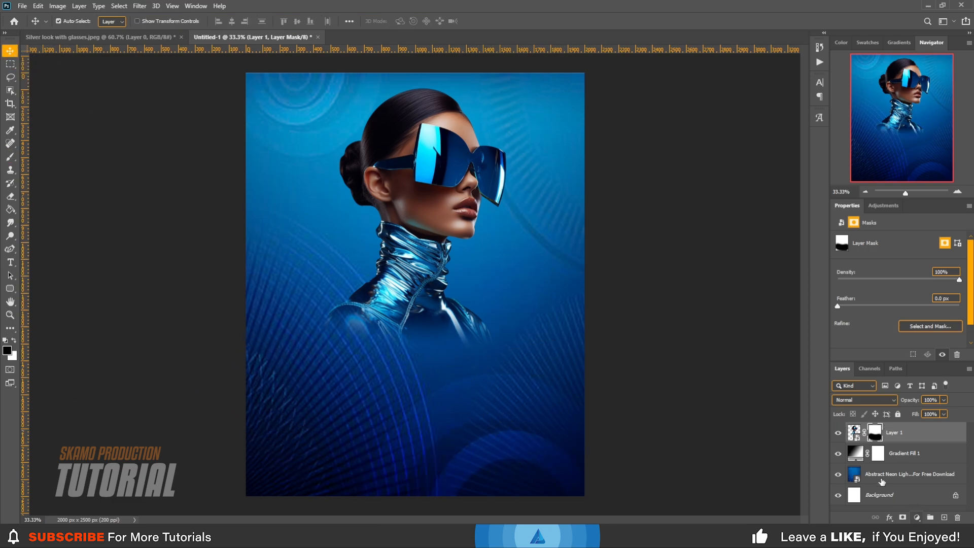
- Link the blue background image and the gradient fill layer together and lock them both
left_click(897, 475)
left_click(938, 453, "shift")
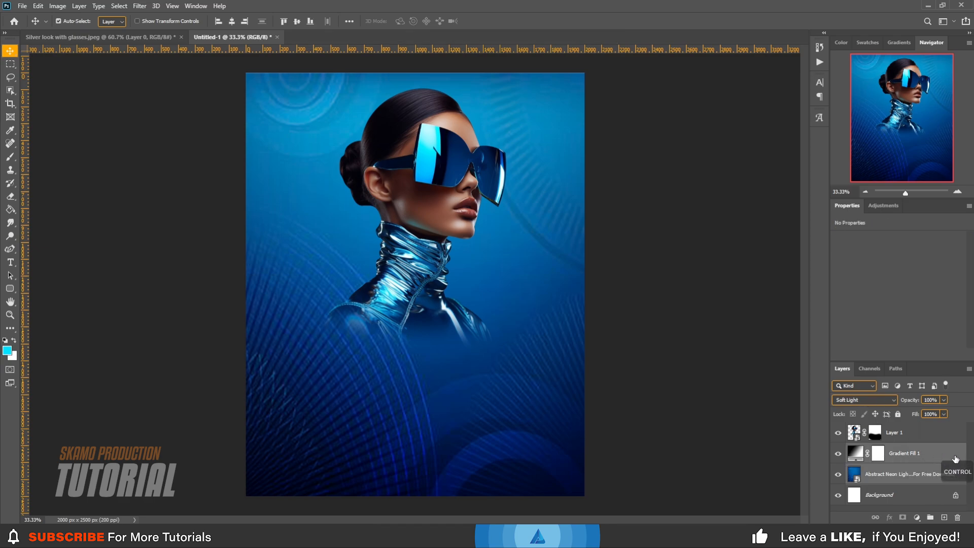
left_click(875, 517)
left_click(897, 414)
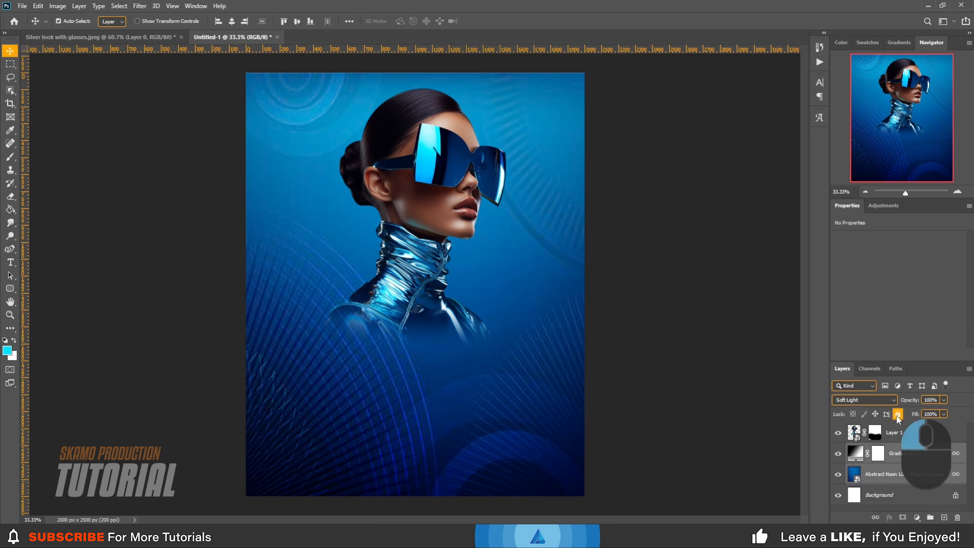
left_click(776, 456)
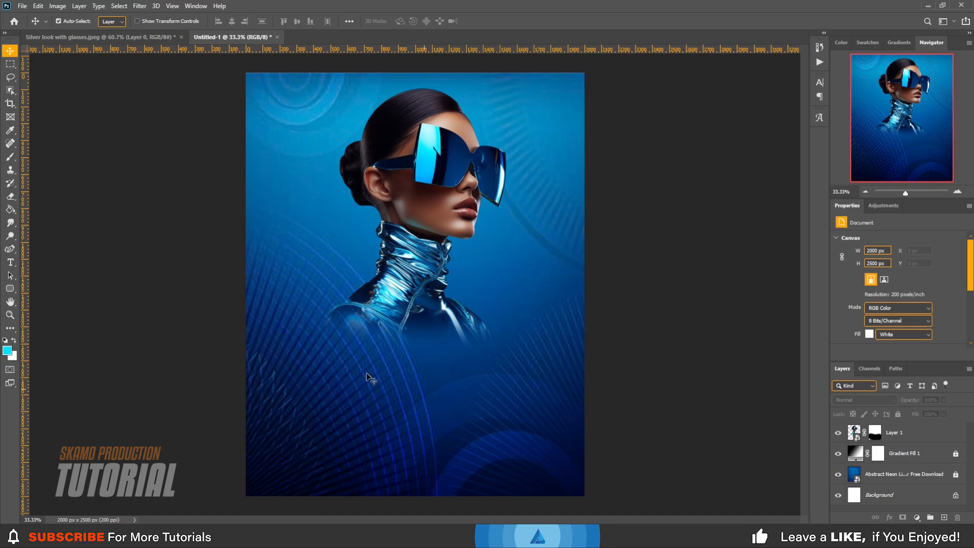
- Add the text FASHION just below the woman's shoulders in Mont Heavy DEMO at 60 pt
left_click(10, 262)
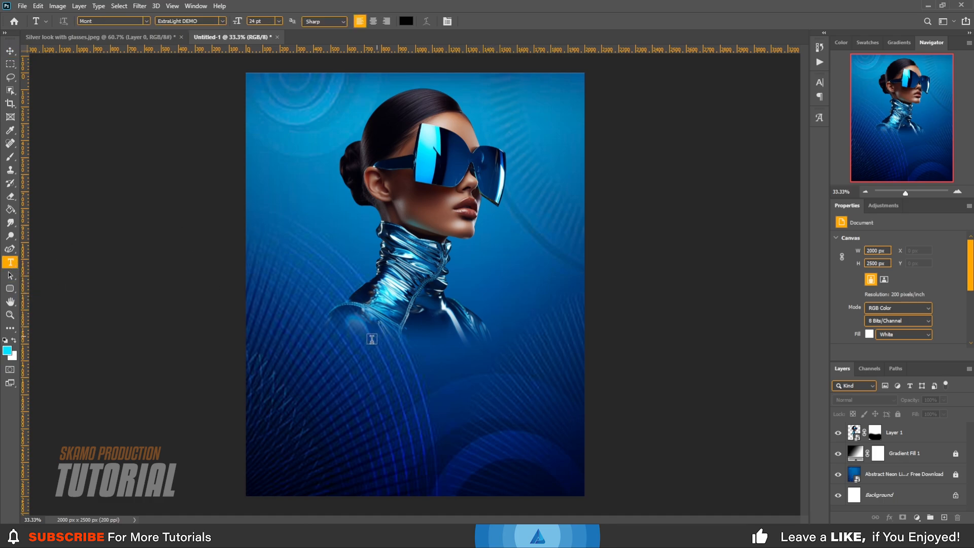
left_click(306, 355)
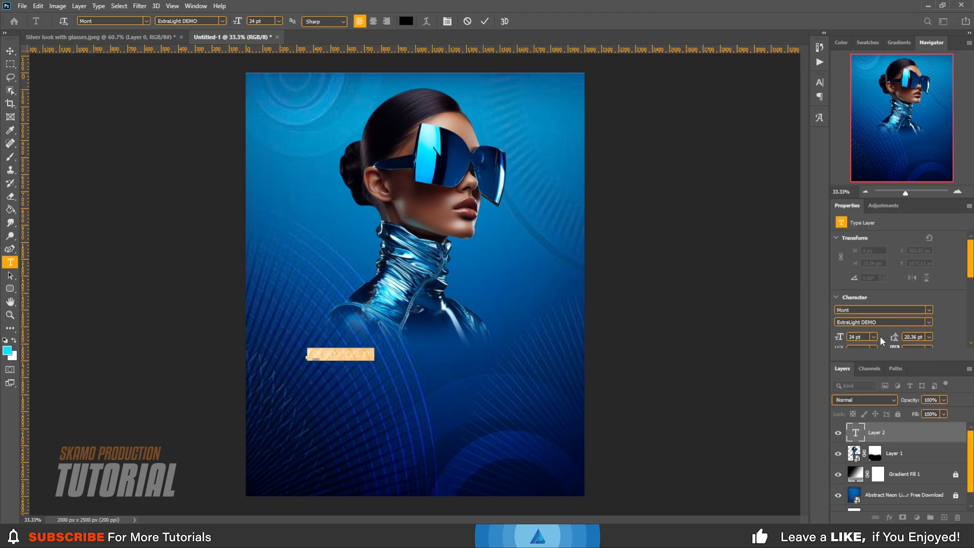
left_click(873, 337)
left_click(868, 459)
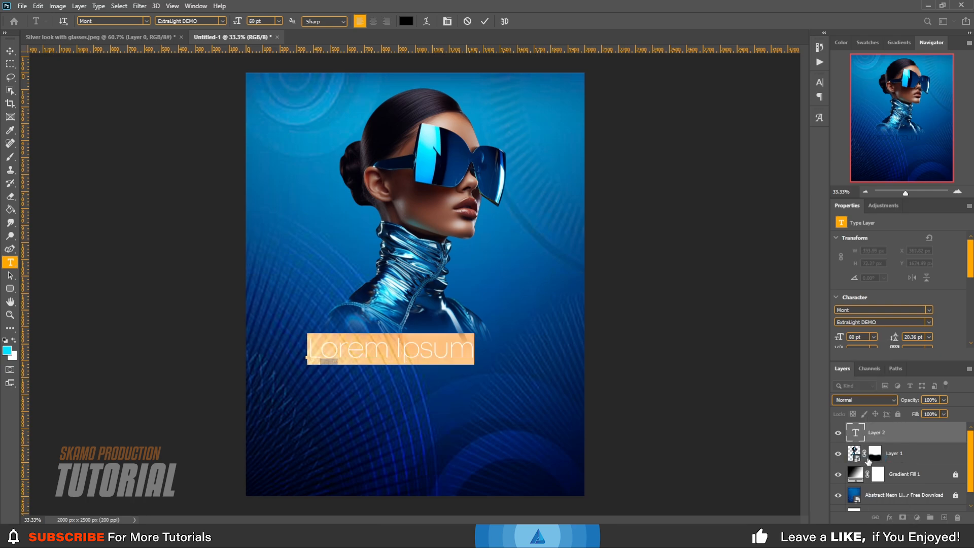
left_click(929, 308)
left_click(931, 308)
left_click(930, 320)
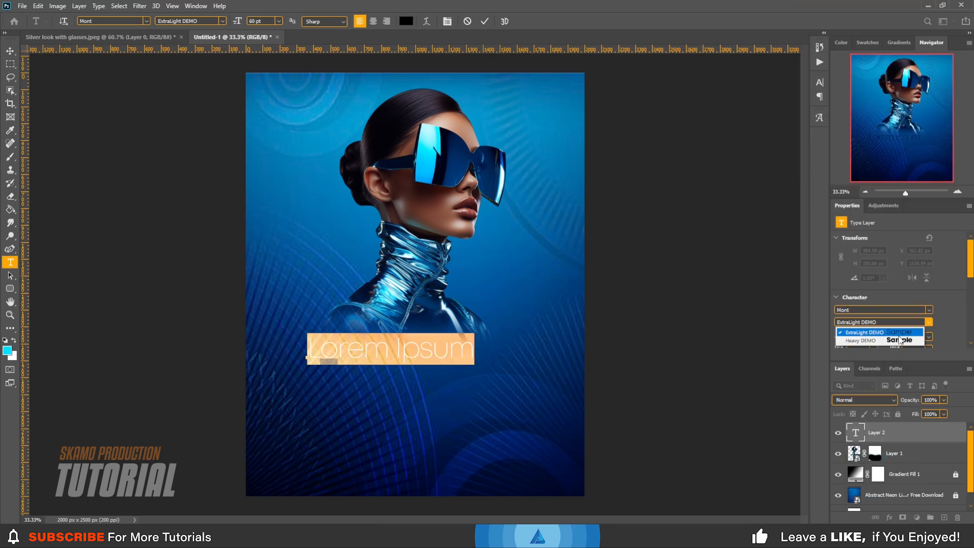
left_click(862, 340)
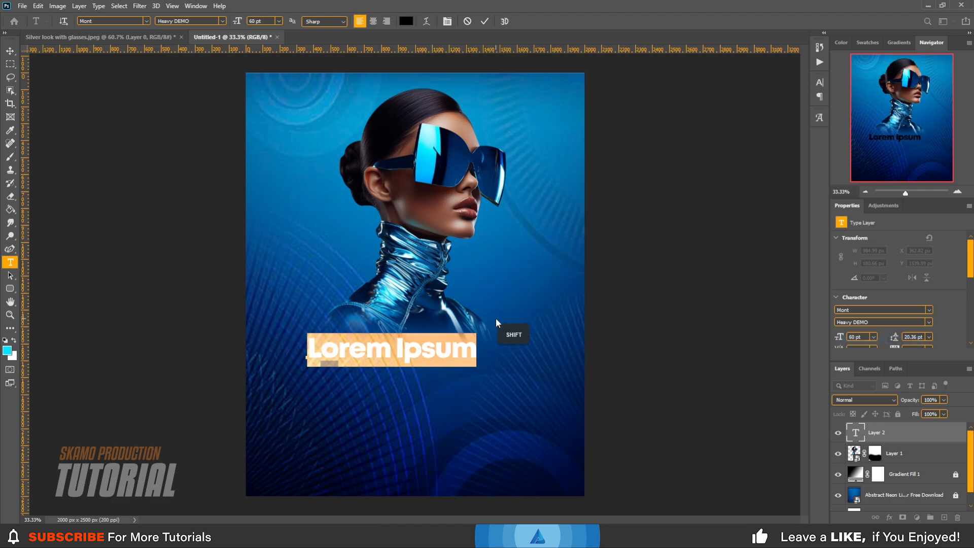
type("FASH")
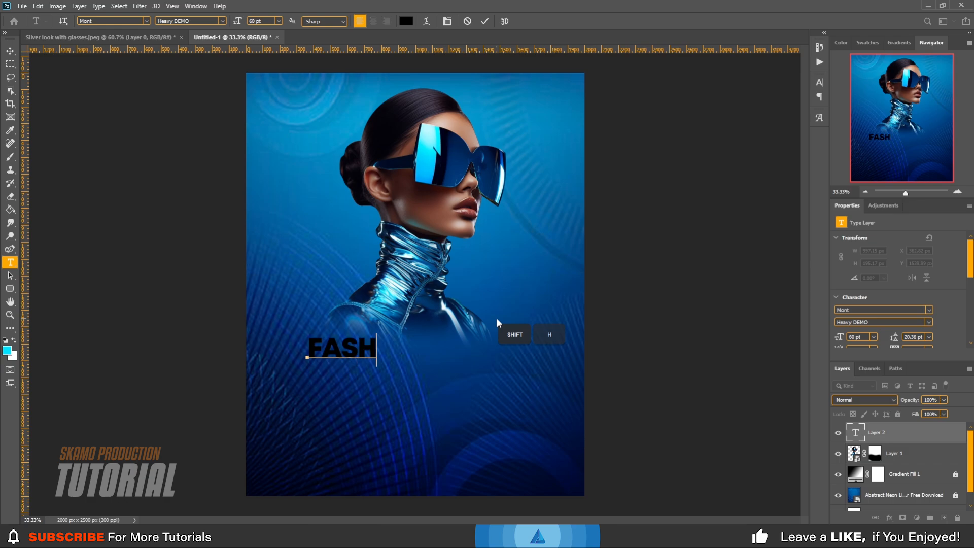
type("ION")
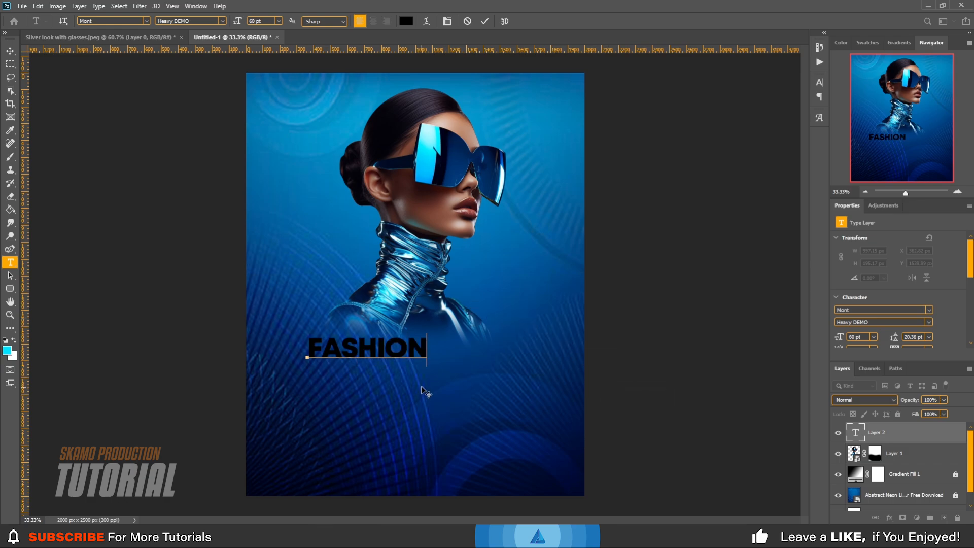
- Change the colour of the FASHION text to white
left_click_drag(421, 350, 241, 350)
left_click(405, 21)
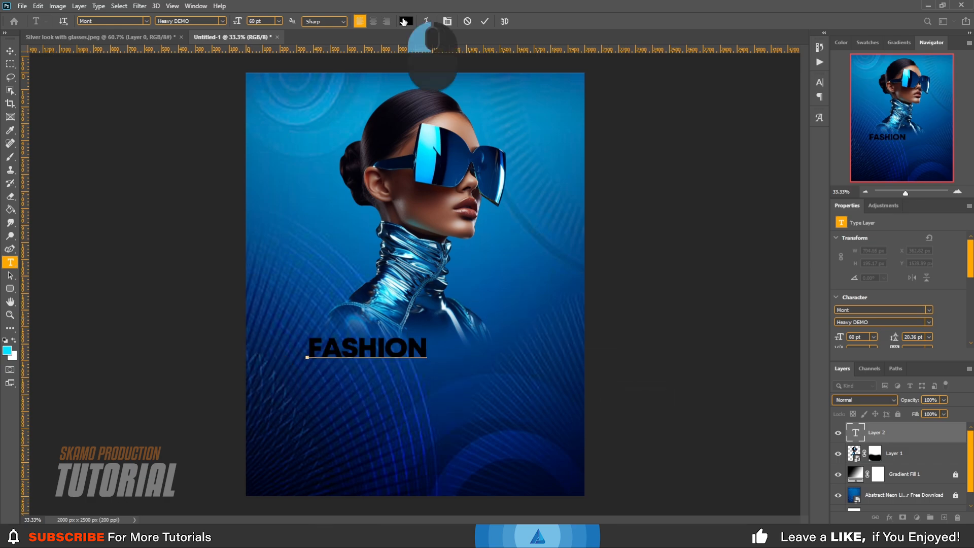
left_click(640, 229)
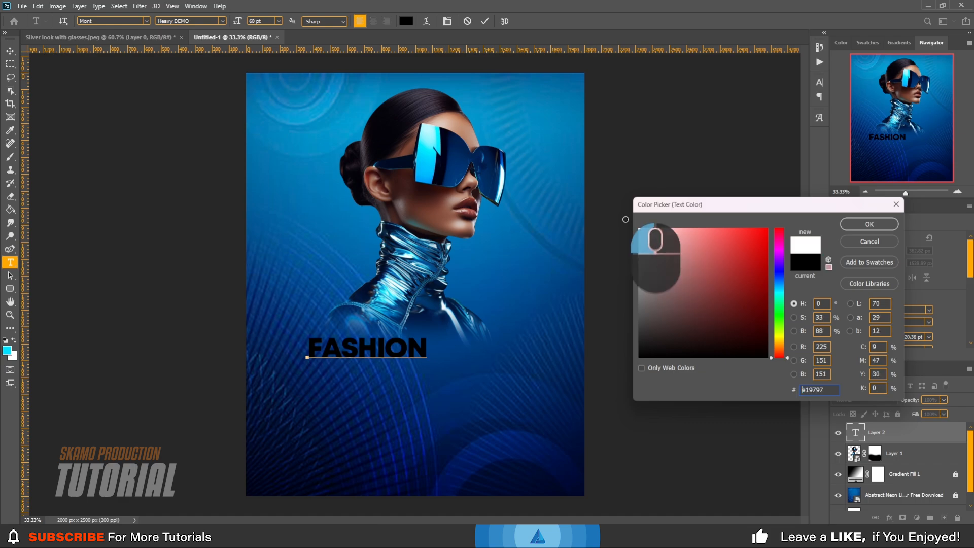
left_click(868, 224)
- Tighten the letter spacing of the FASHION text by setting its tracking to -75
scroll(953, 310, "down", 2)
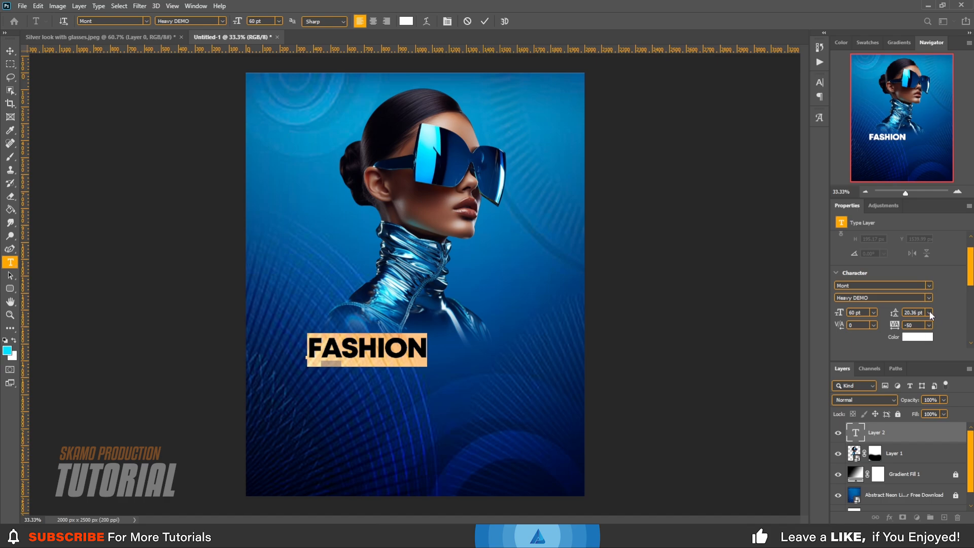
left_click(928, 325)
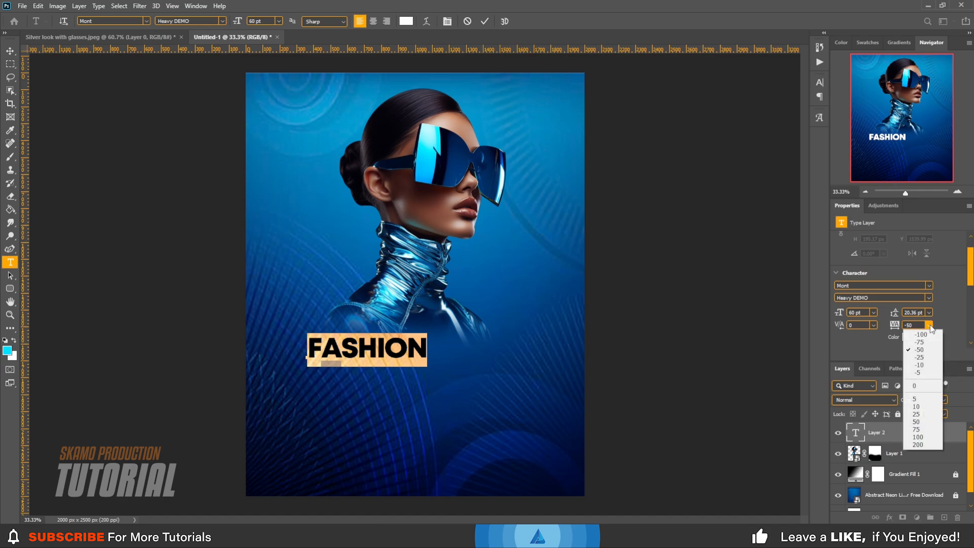
left_click(929, 342)
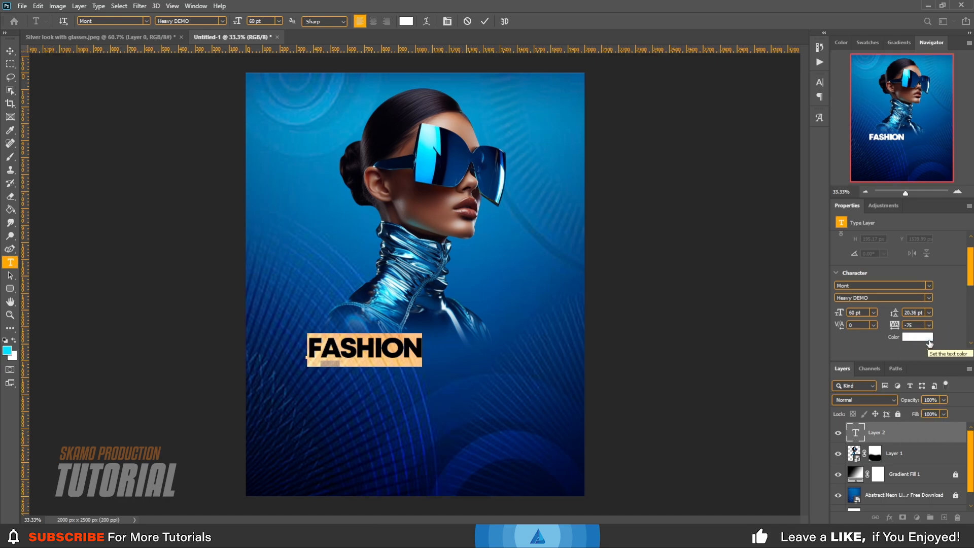
left_click_drag(894, 325, 898, 327)
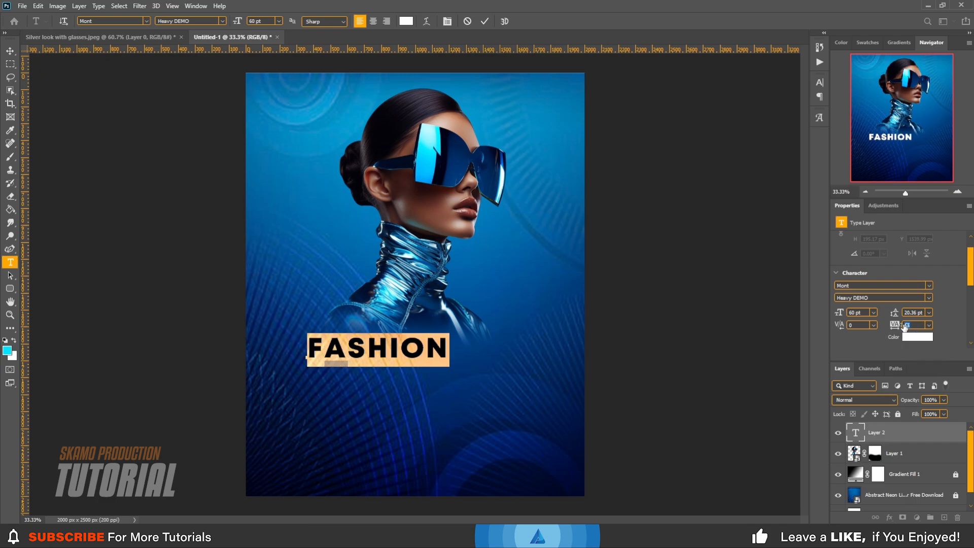
left_click(929, 325)
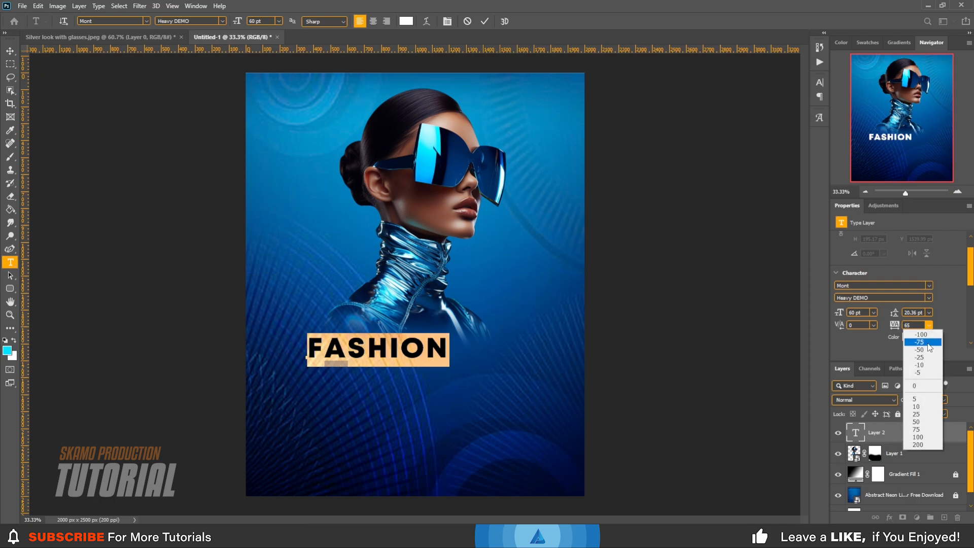
left_click(930, 344)
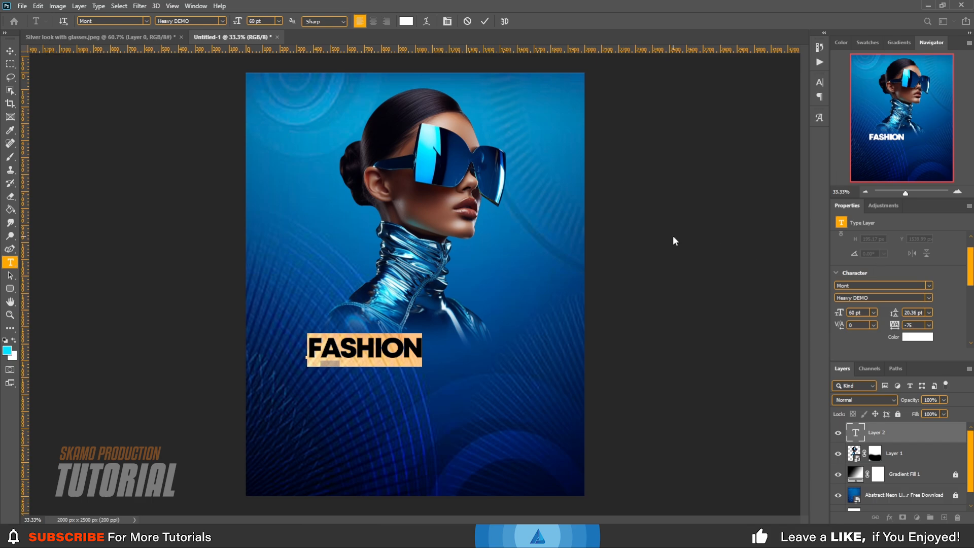
- Enlarge the FASHION text to 115 pt and centre it horizontally over the woman's faded lower edge
left_click_drag(839, 312, 869, 315)
left_click(484, 21)
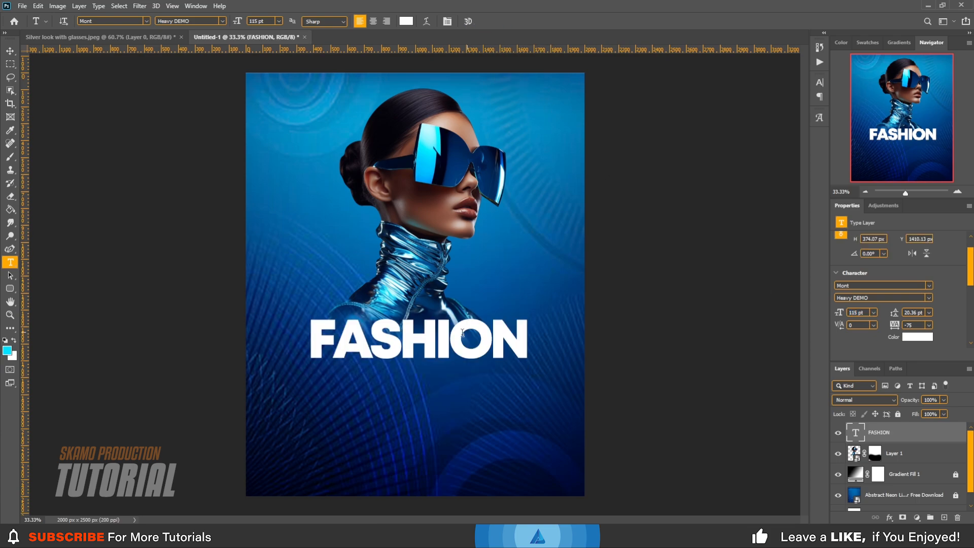
left_click(10, 51)
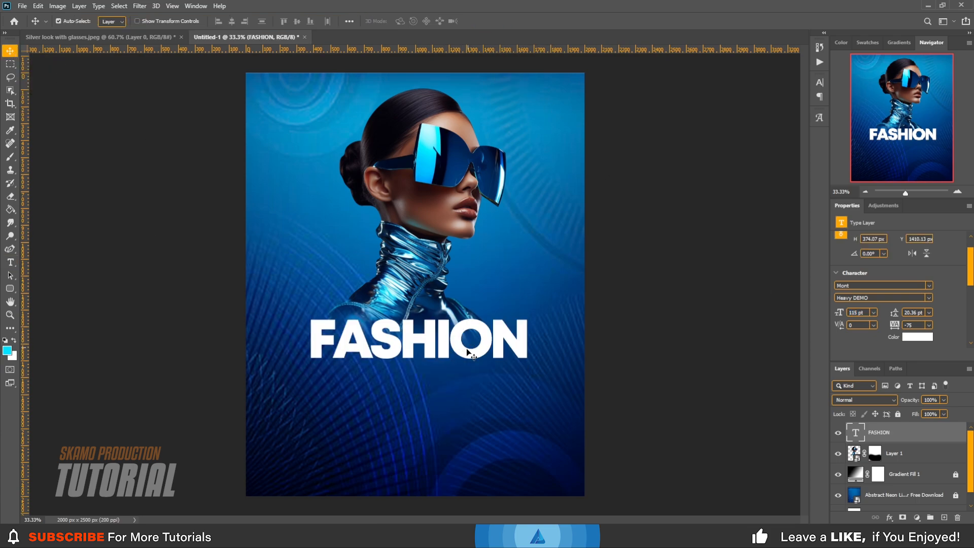
left_click_drag(466, 348, 456, 356)
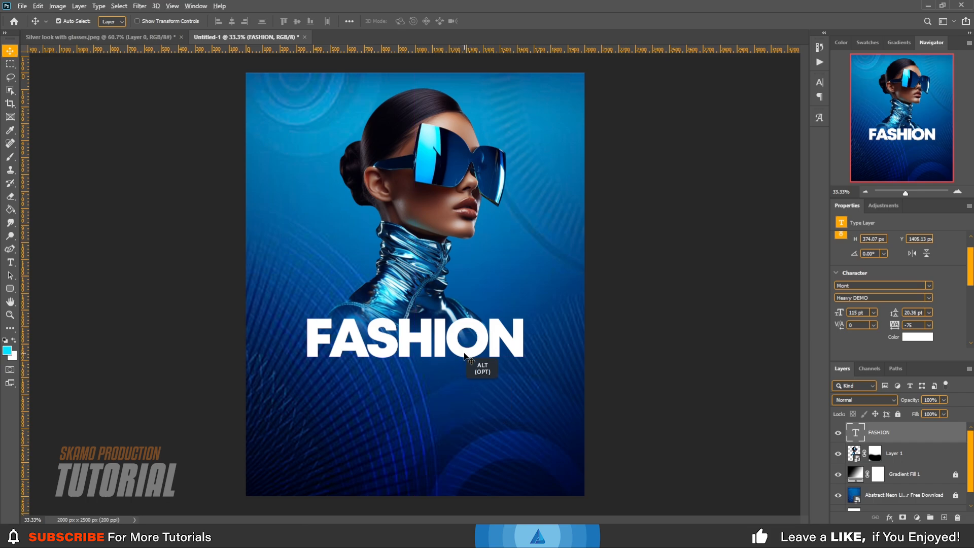
- Duplicate the FASHION text directly below the original and change the copy's wording to NIGHT
left_click_drag(466, 357, 464, 400)
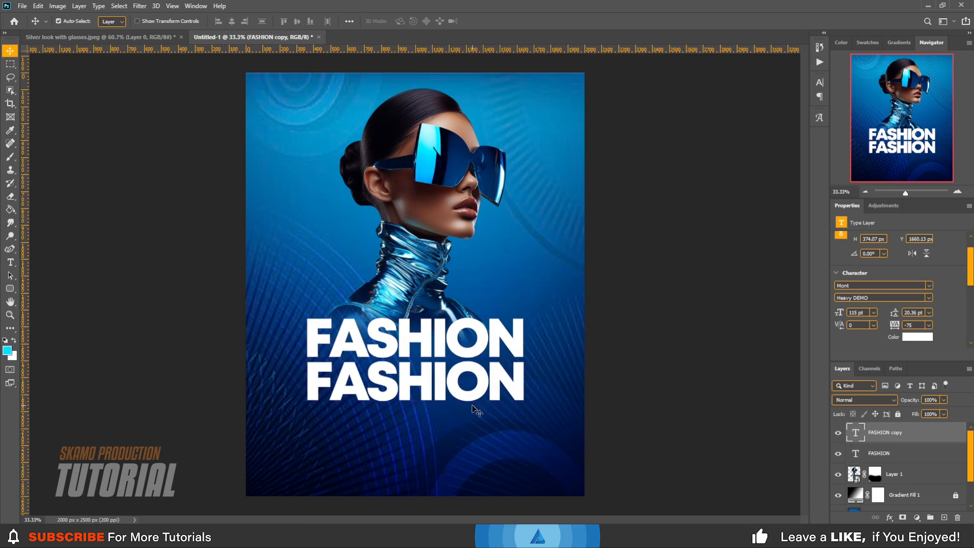
double_click(469, 399)
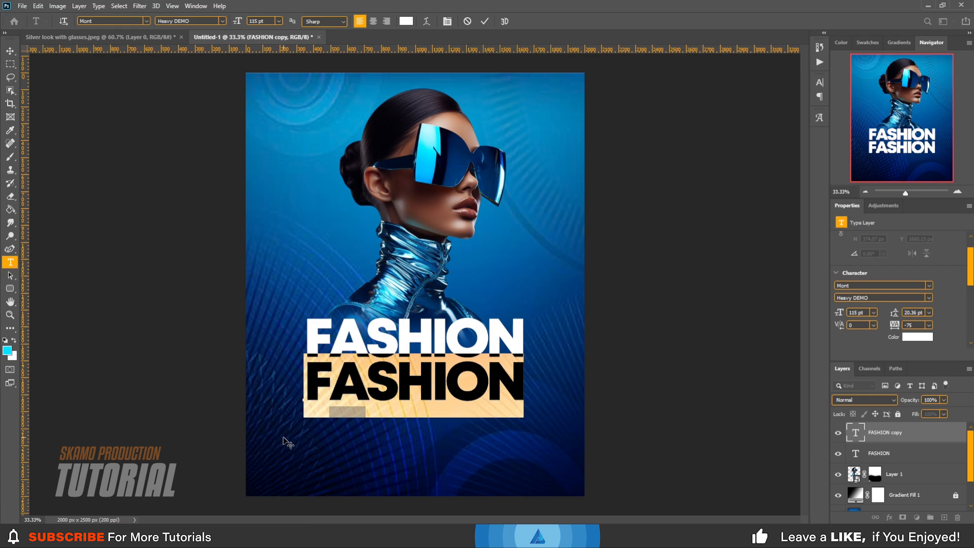
type("NIGH")
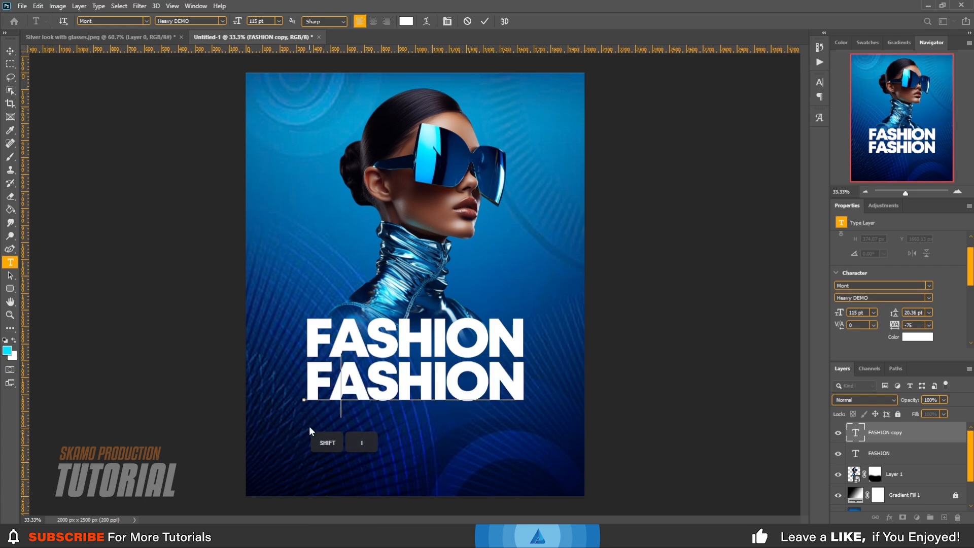
type("T")
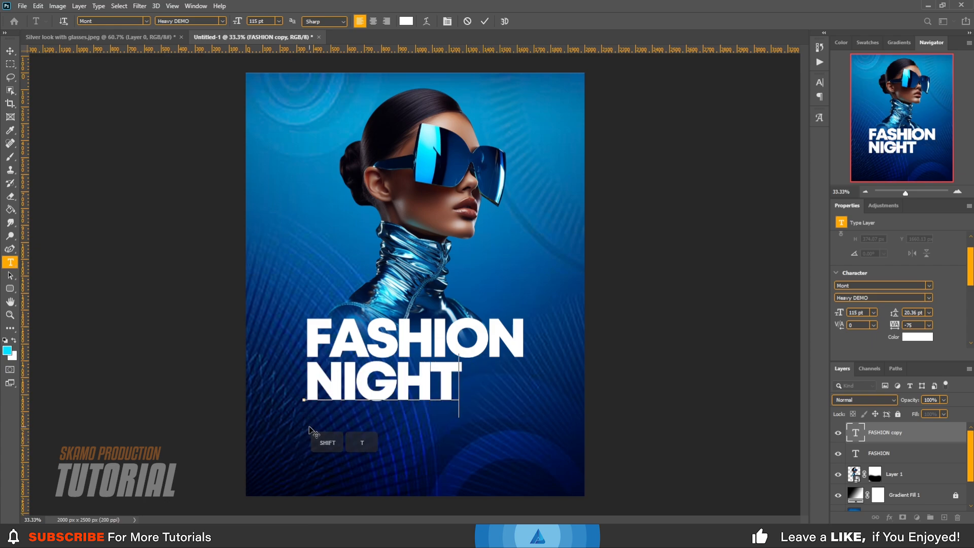
left_click(485, 22)
key("v")
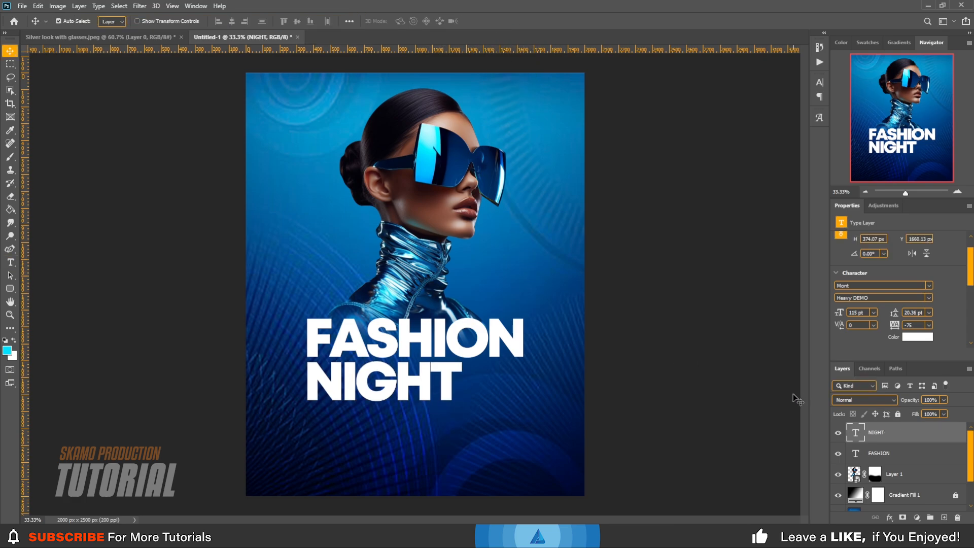
- Draw a black rounded rectangle about 463 x 172 px at the end of NIGHT and move its layer beneath both title text layers
left_click(10, 288)
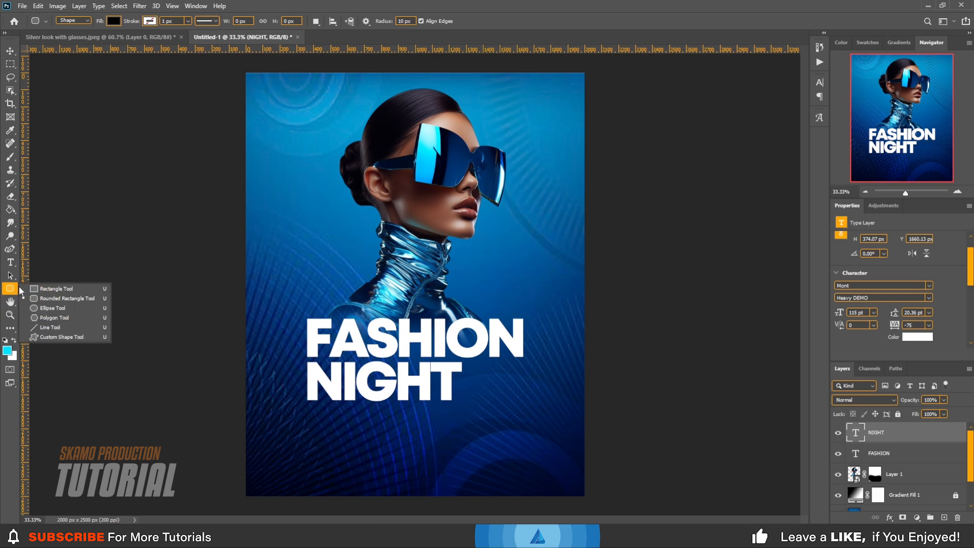
left_click(47, 299)
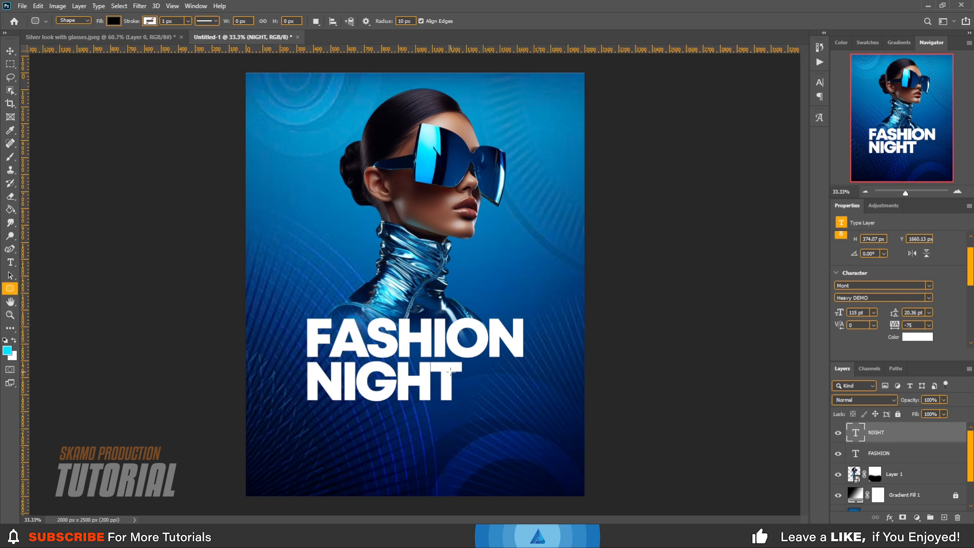
left_click_drag(450, 370, 526, 400)
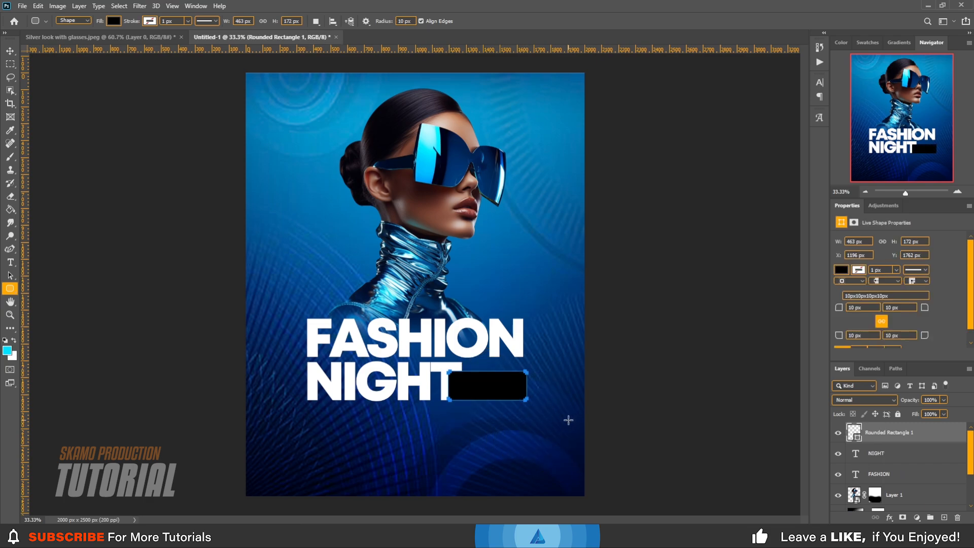
key("v")
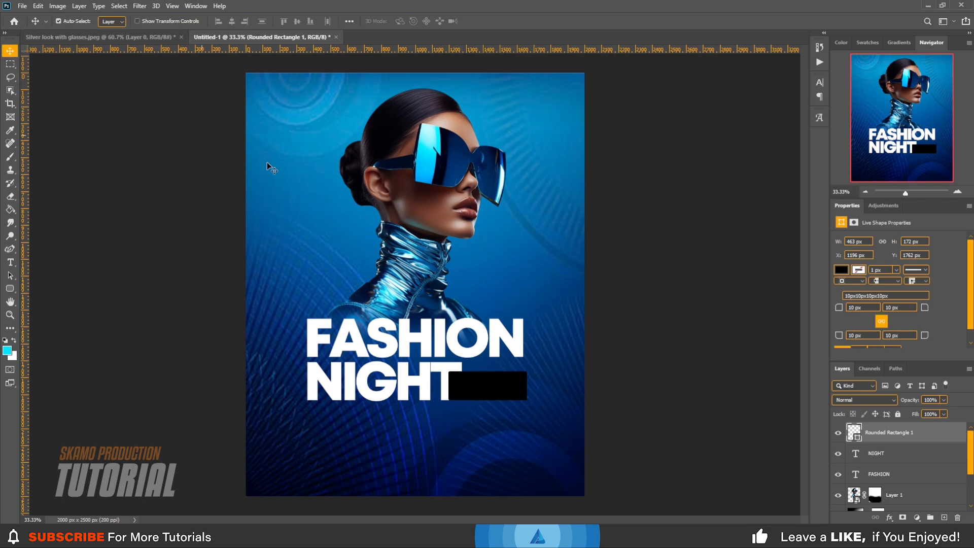
left_click_drag(895, 434, 899, 482)
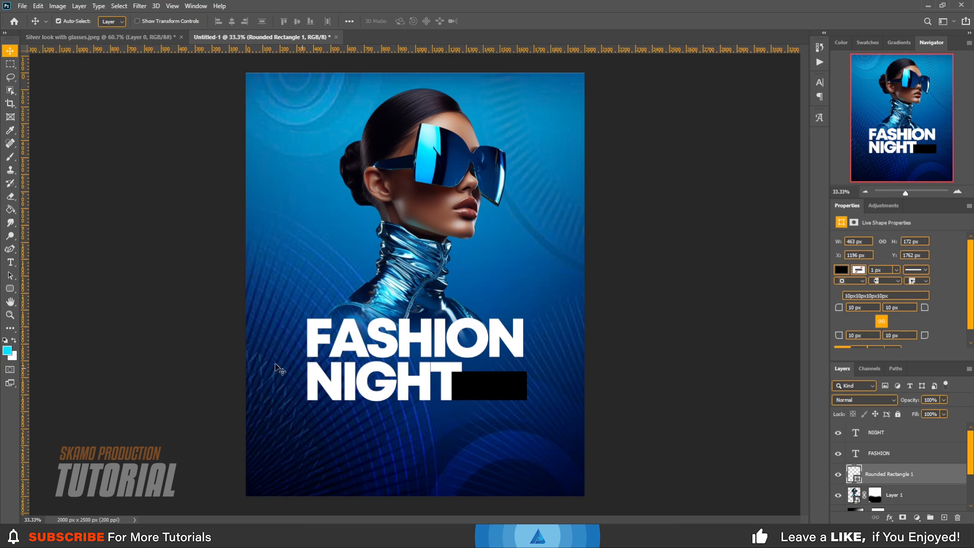
- Add the white text SHOW in Mont Heavy DEMO at 36 pt and place it on the black rounded rectangle
left_click(10, 262)
left_click(352, 427)
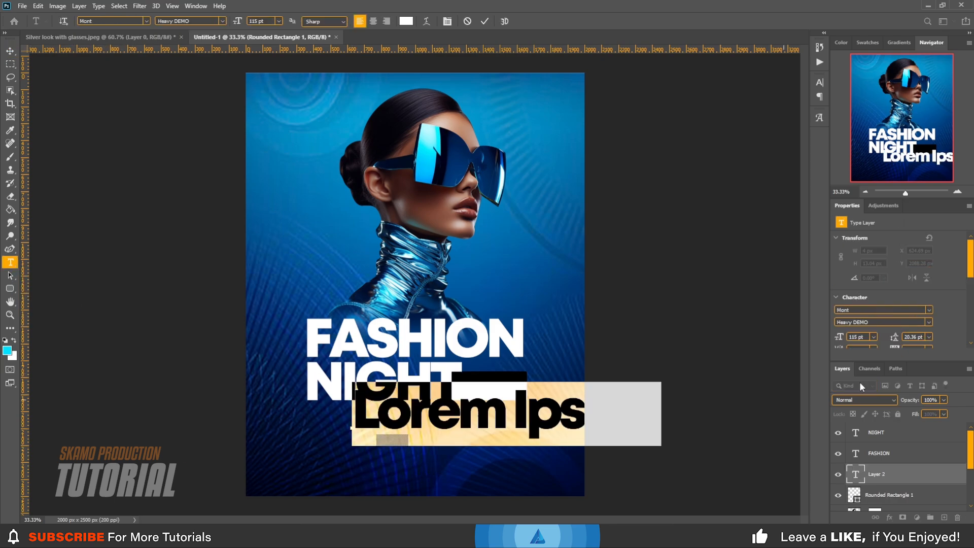
left_click(873, 337)
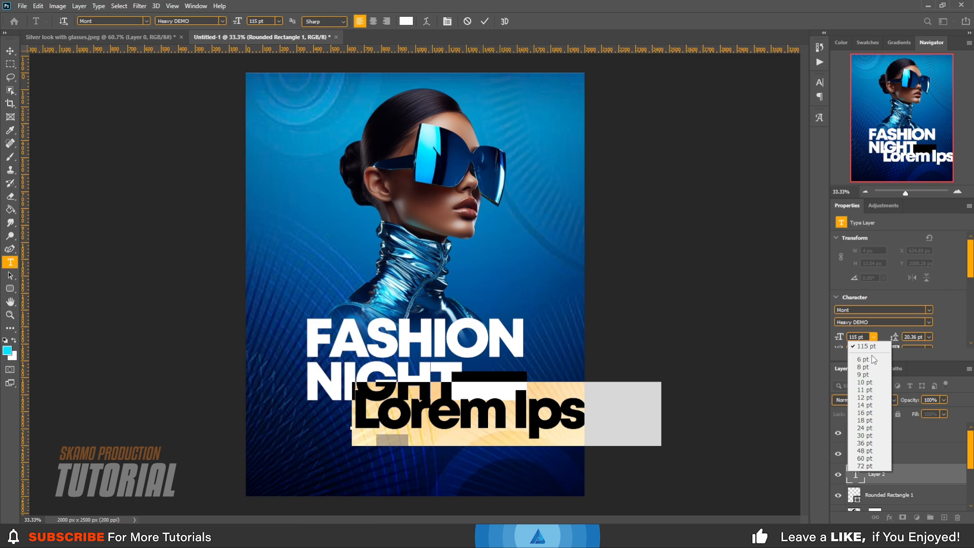
left_click(868, 432)
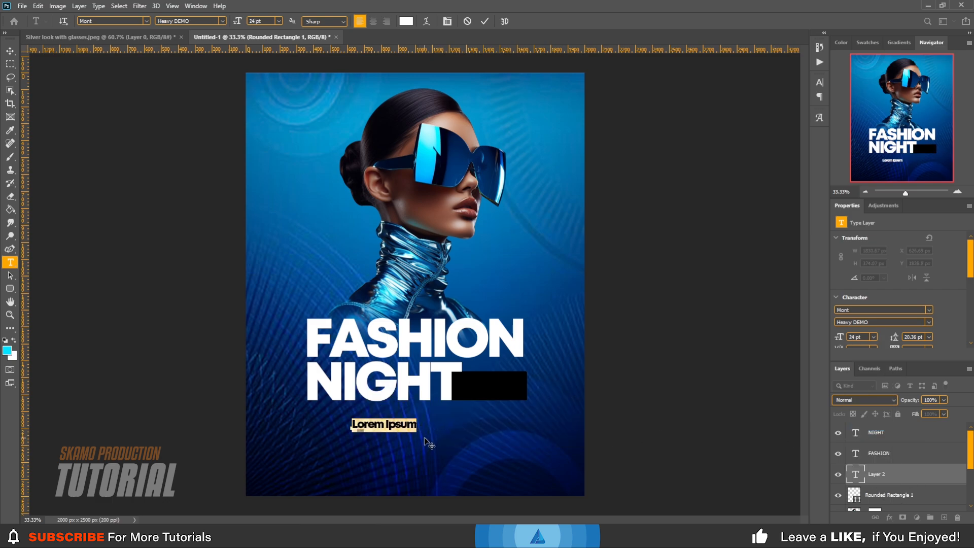
left_click(873, 336)
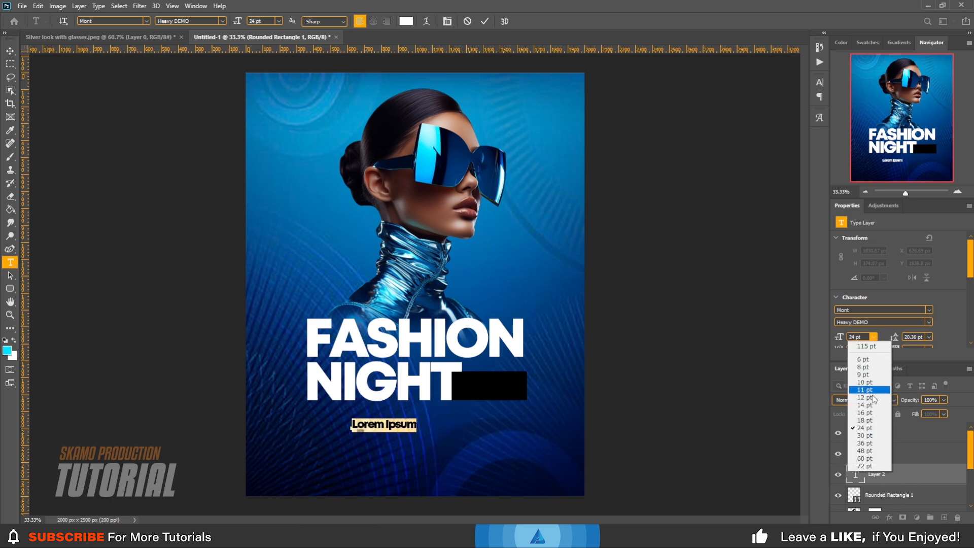
left_click(868, 443)
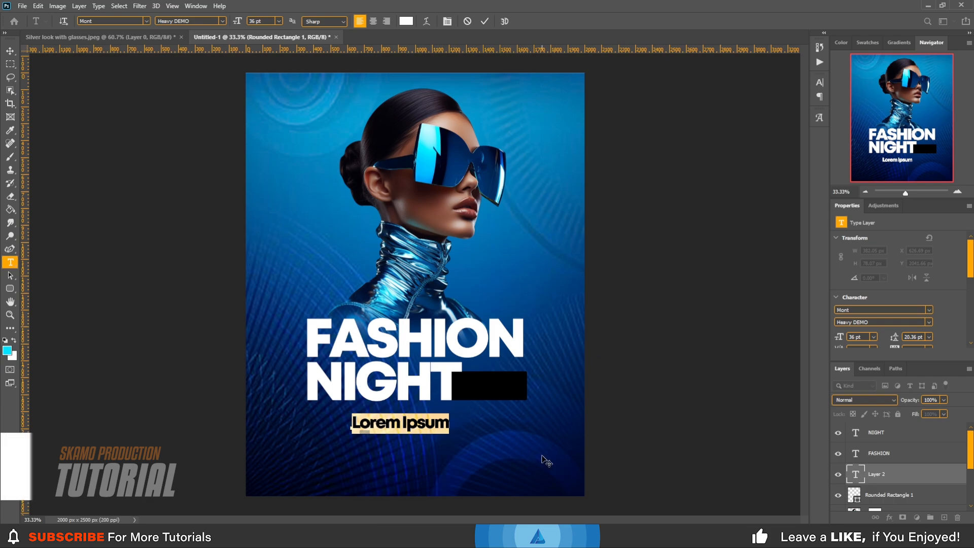
type("SHOIW")
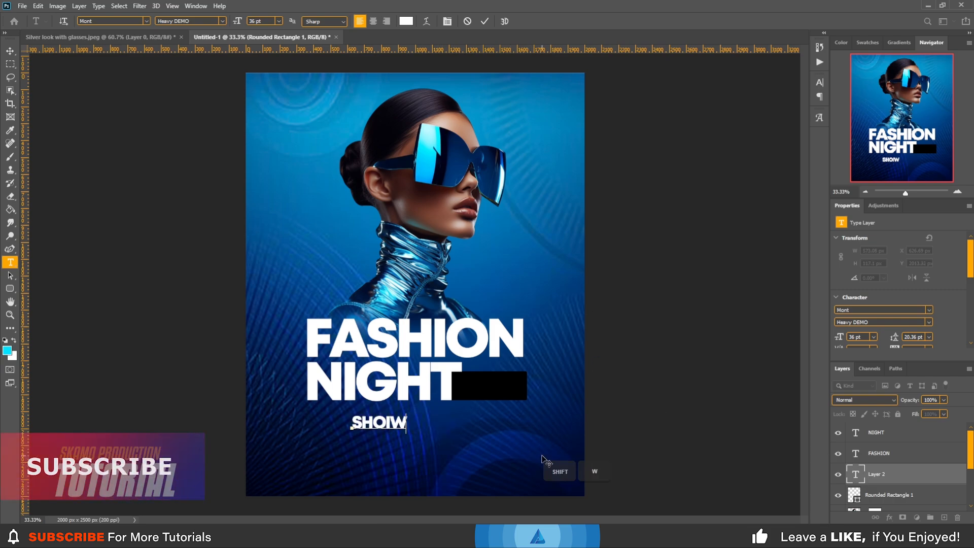
key("BackSpace")
key("BackSpace")
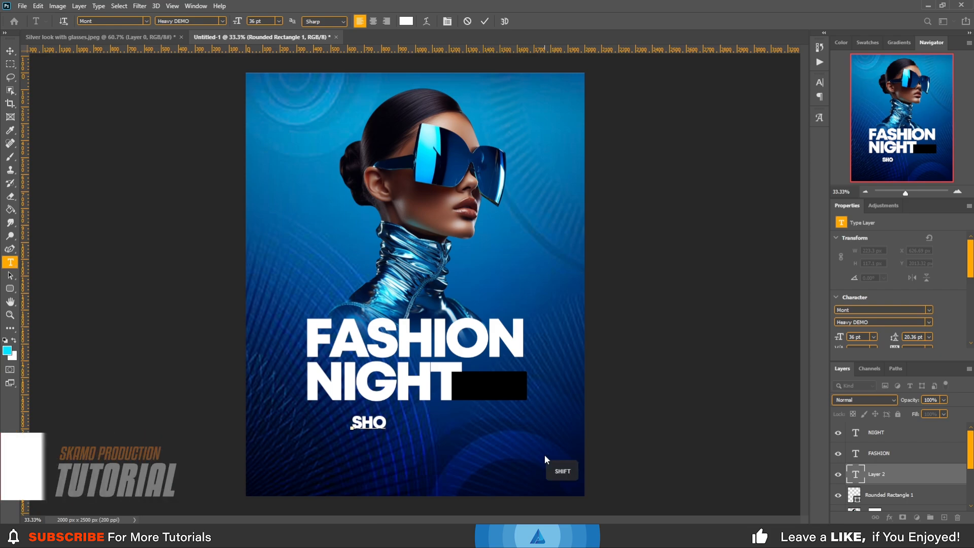
type("W")
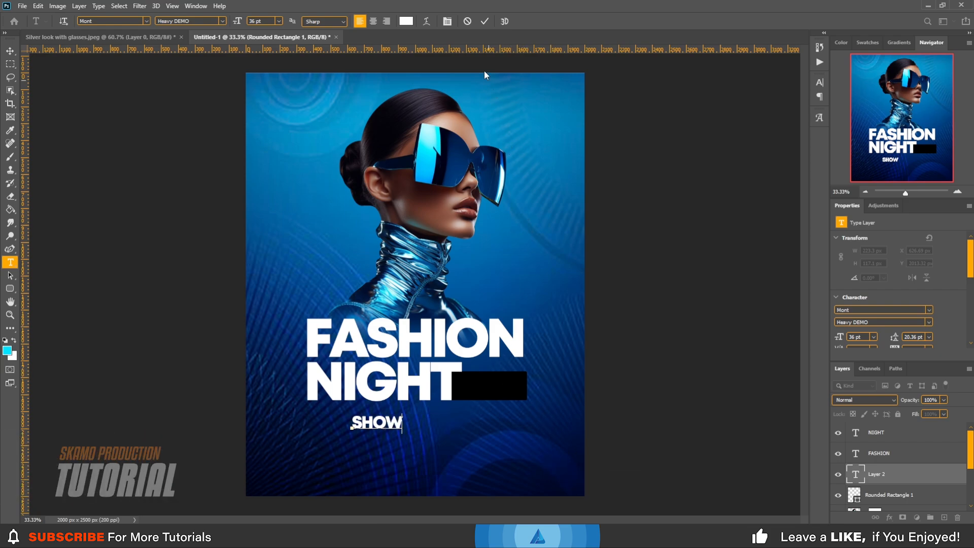
left_click(484, 21)
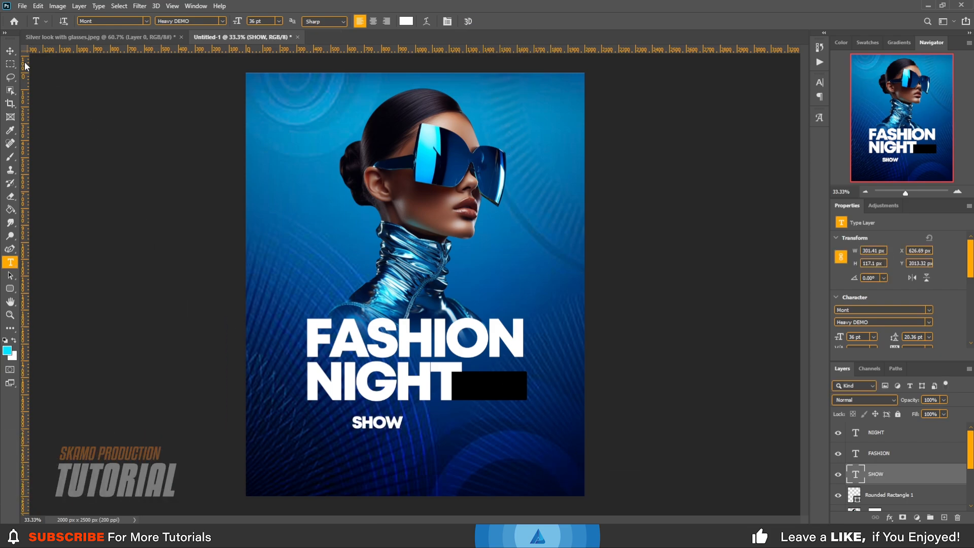
left_click(10, 51)
left_click_drag(402, 424, 518, 386)
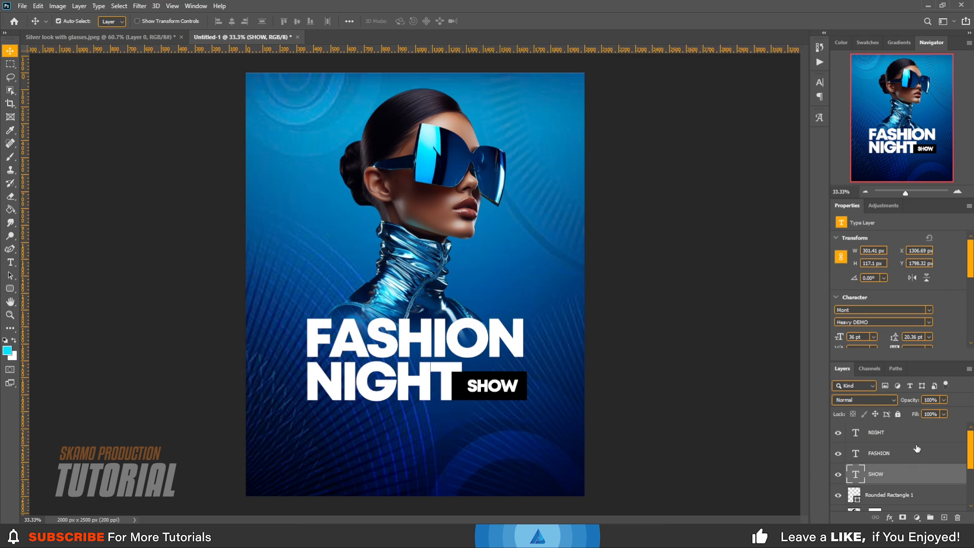
- Group the NIGHT, FASHION, SHOW and rounded rectangle layers and name the group Main Text
scroll(912, 451, "down", 1)
left_click(892, 474)
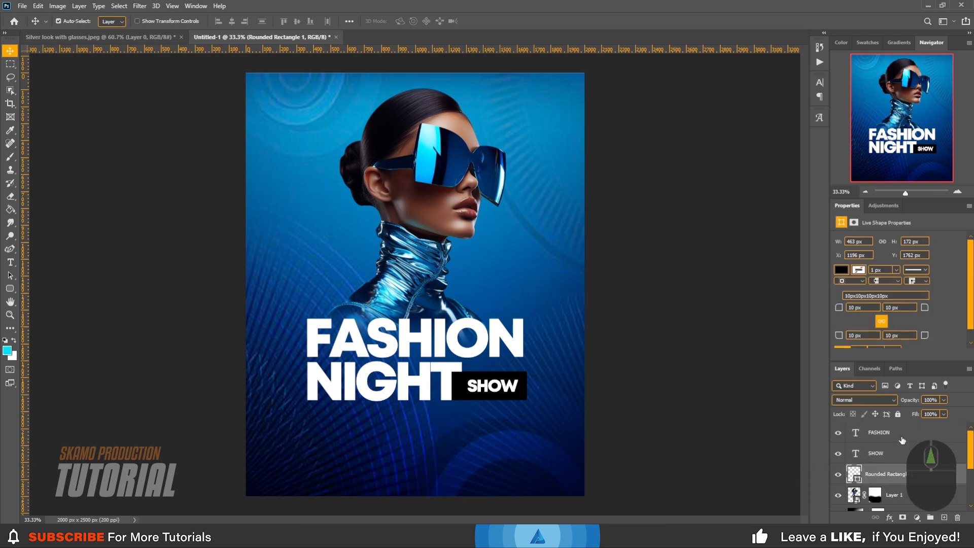
scroll(902, 441, "up", 1)
left_click(902, 436, "shift")
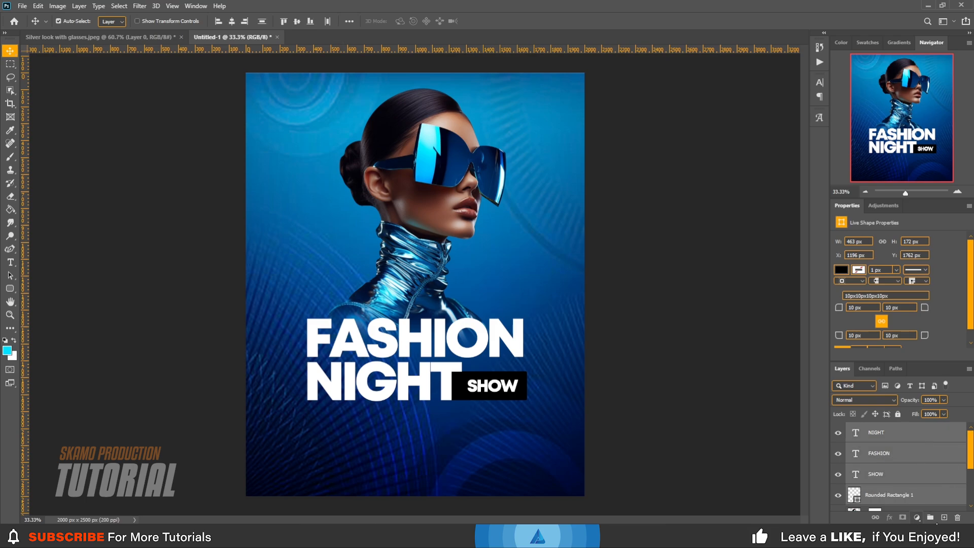
left_click(930, 518)
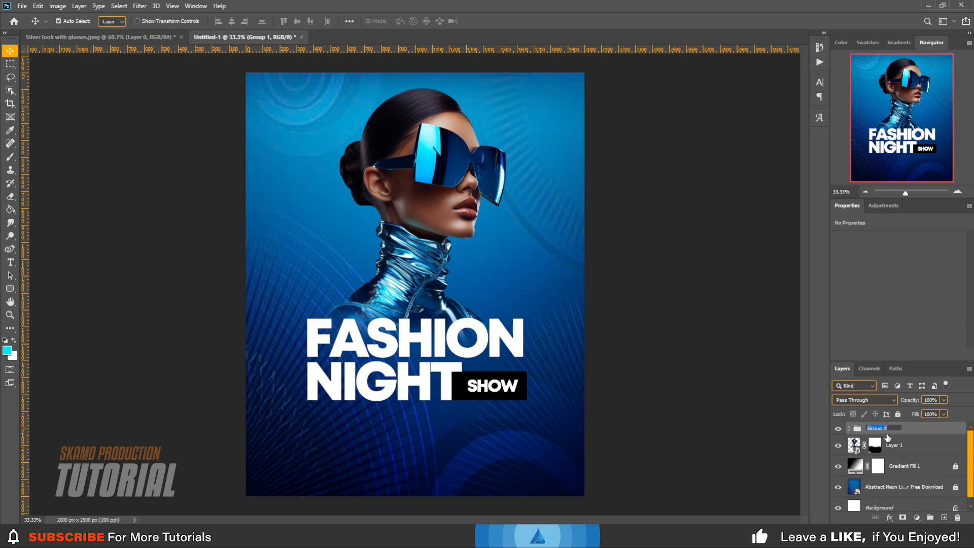
type("M")
type("ian")
key("BackSpace")
key("BackSpace")
type("ain Text")
key("Return")
left_click(661, 417)
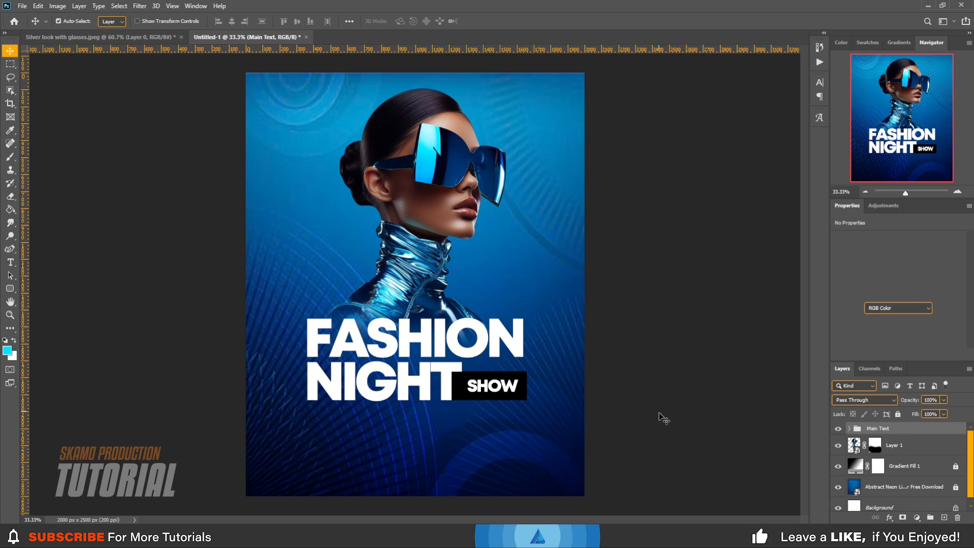
- Place two vertical guides, one at the left edge and one at the right edge of the FASHION text
left_click(10, 288)
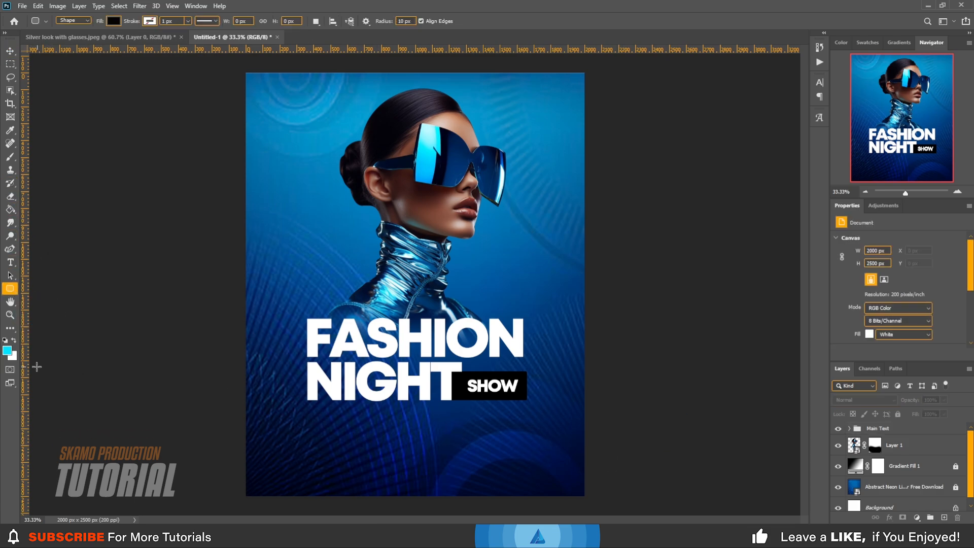
left_click_drag(25, 366, 308, 436)
left_click_drag(29, 380, 528, 416)
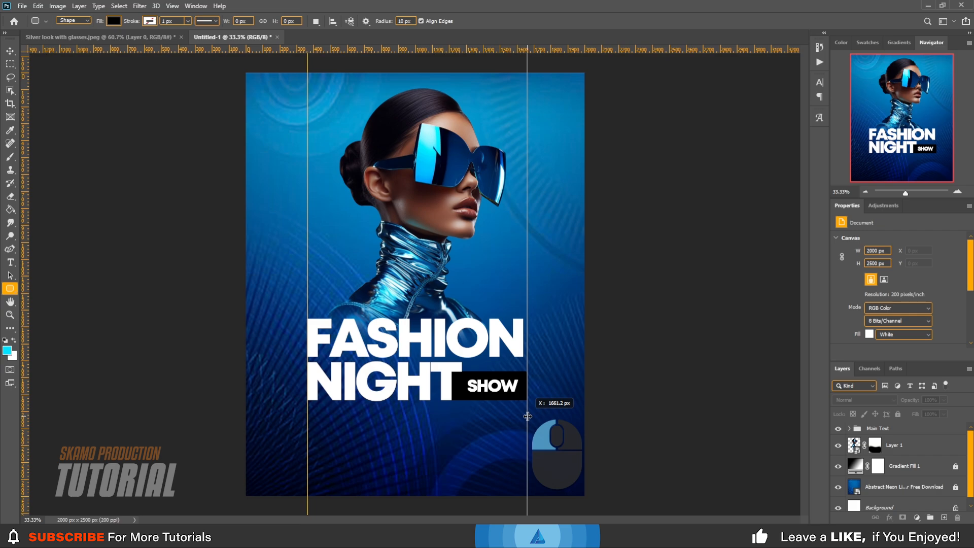
left_click_drag(528, 416, 522, 426)
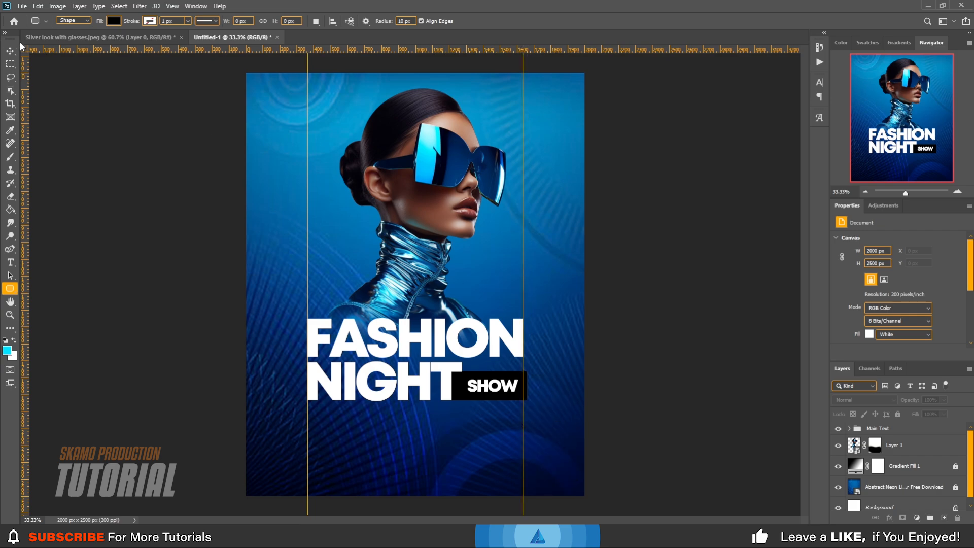
- Nudge the black rounded rectangle behind SHOW to the left until its right edge meets the right guide
left_click(11, 52)
left_click(496, 400)
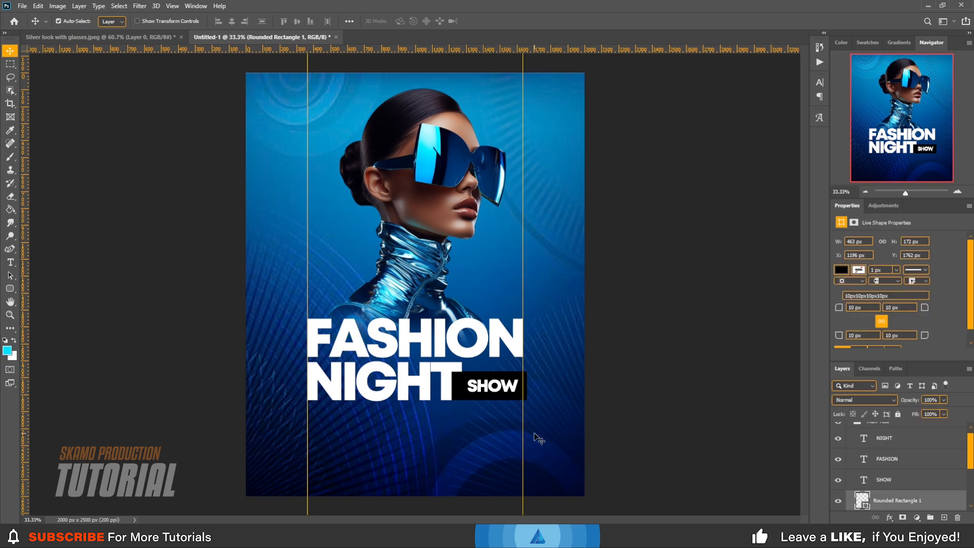
key("Left")
key("Left")
key("Left")
key("Left")
key("Left")
key("Left")
key("Left")
key("Left")
key("Left")
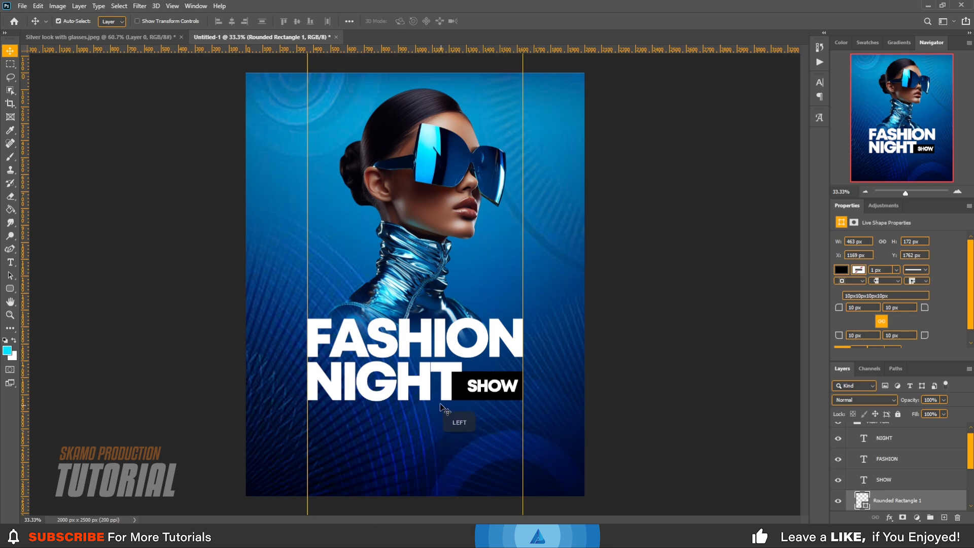
- Draw a black rounded rectangle about 1273 x 286 px between the two guides, just below the NIGHT SHOW line
left_click(9, 288)
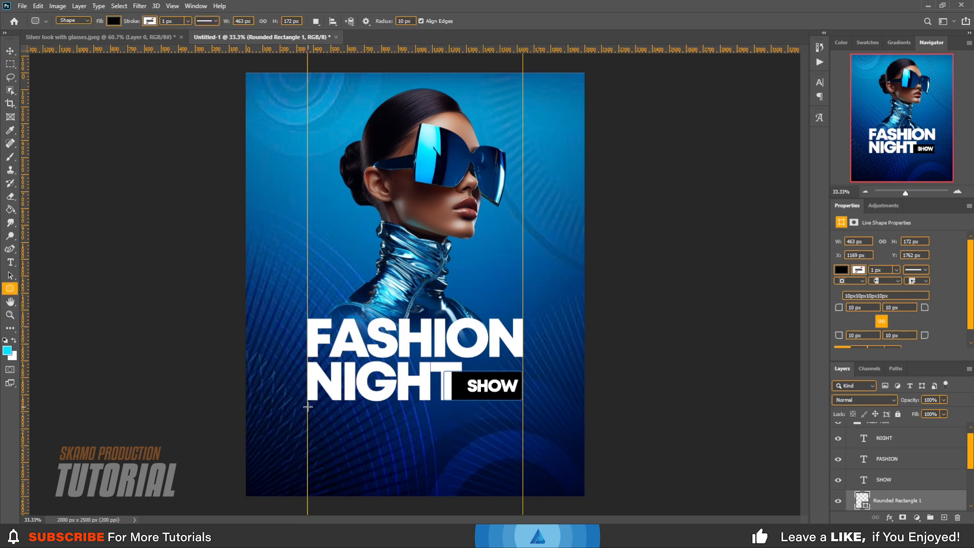
left_click_drag(307, 408, 520, 456)
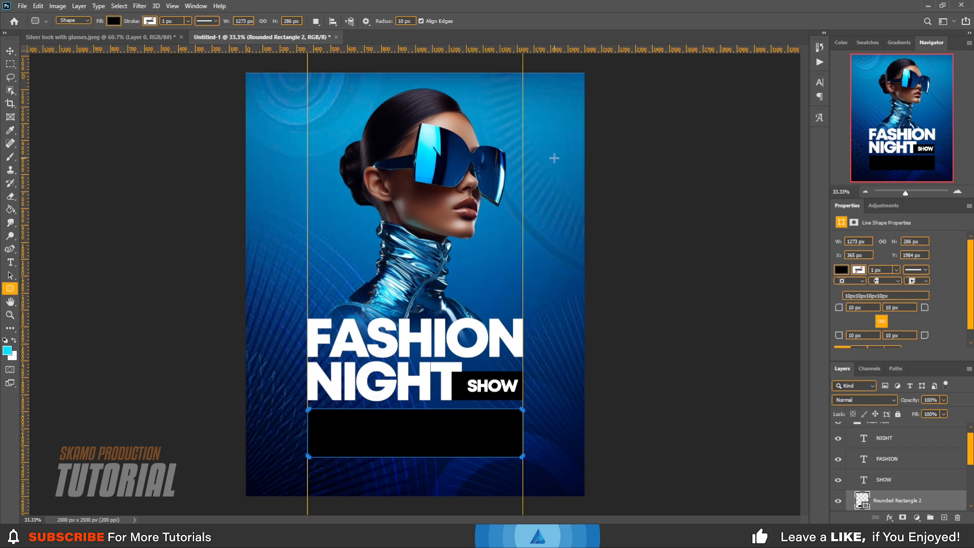
left_click(10, 51)
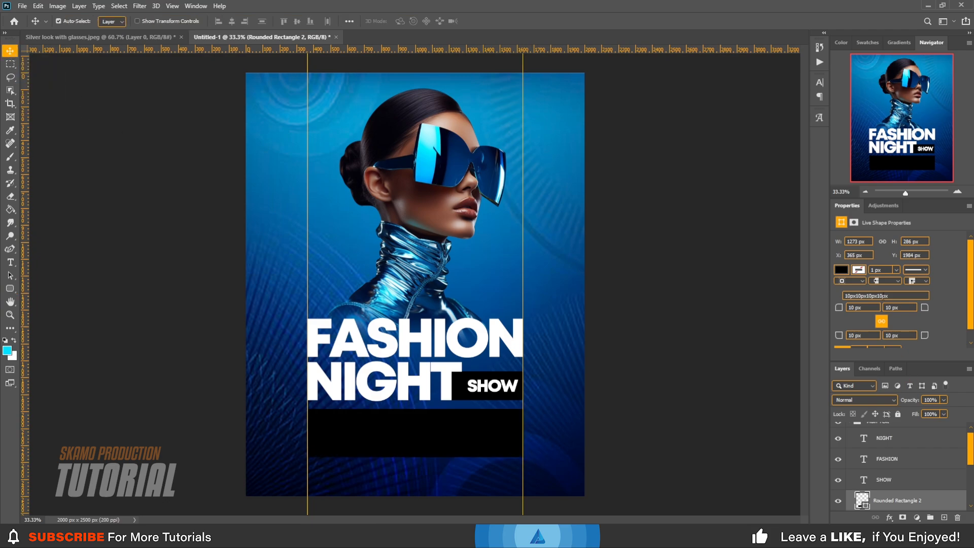
- Change the new rounded rectangle's fill to a linear gradient with its angle at -179
left_click(841, 270)
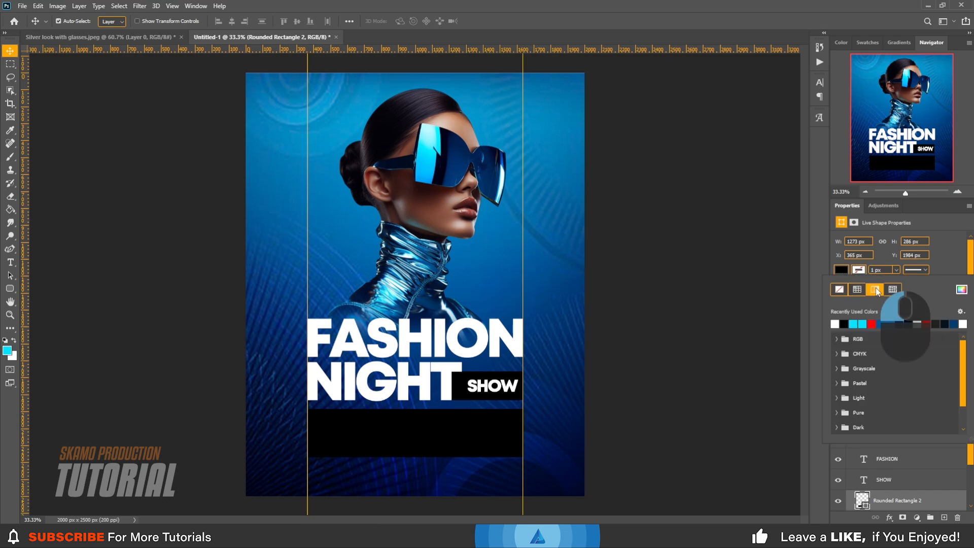
left_click(874, 289)
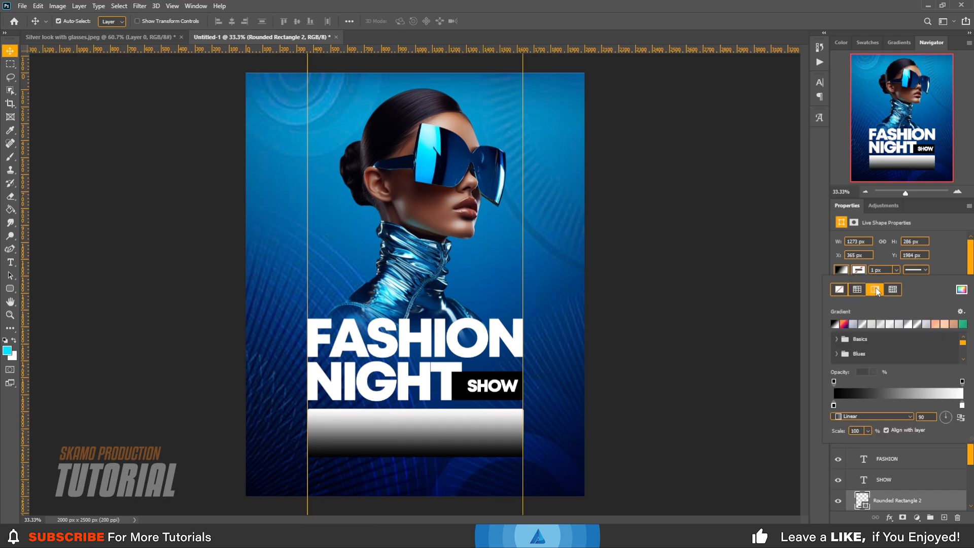
left_click(833, 405)
left_click_drag(944, 416, 930, 418)
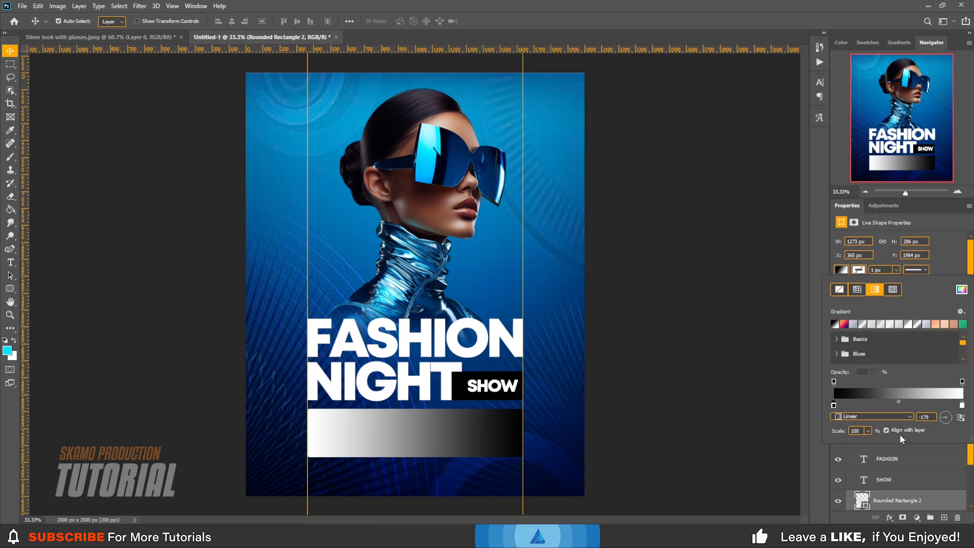
- Color the gradient stops dark navy 000f32 and cyan 03f3ff sampled from the glasses, and shift the navy stop inward about a third
double_click(833, 404)
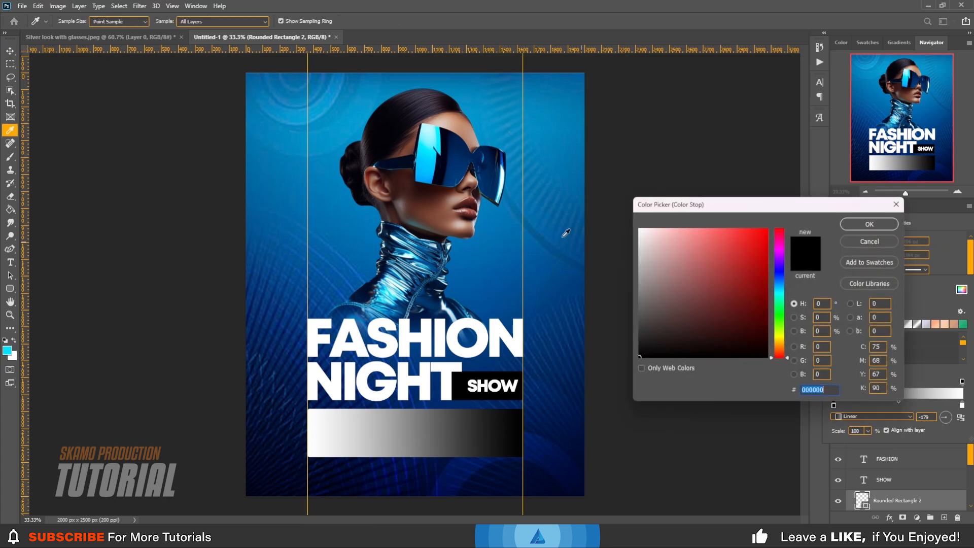
left_click(451, 144)
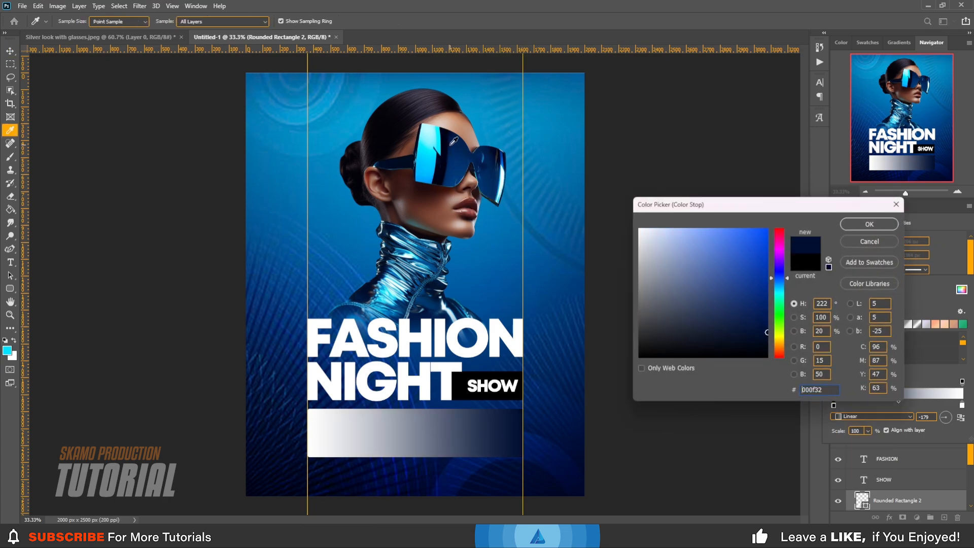
left_click(869, 224)
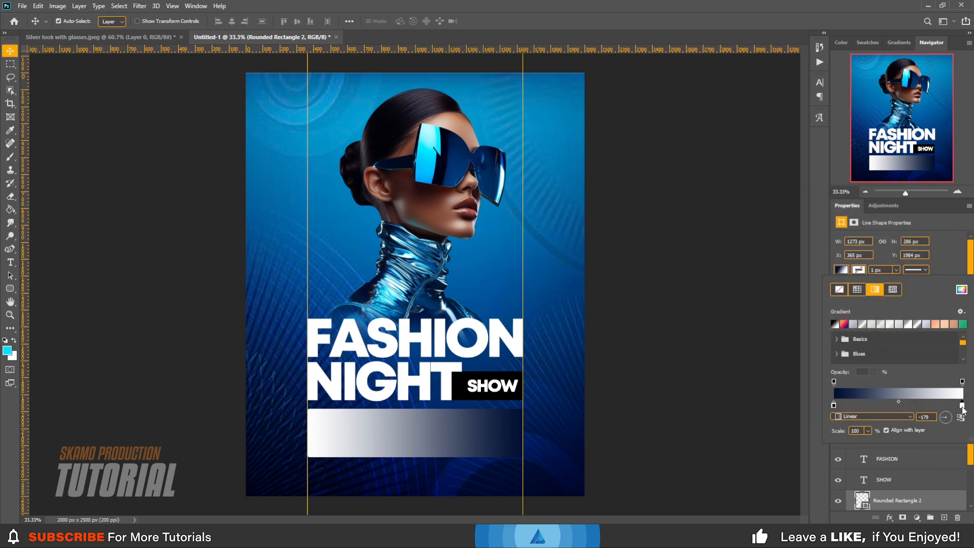
double_click(961, 405)
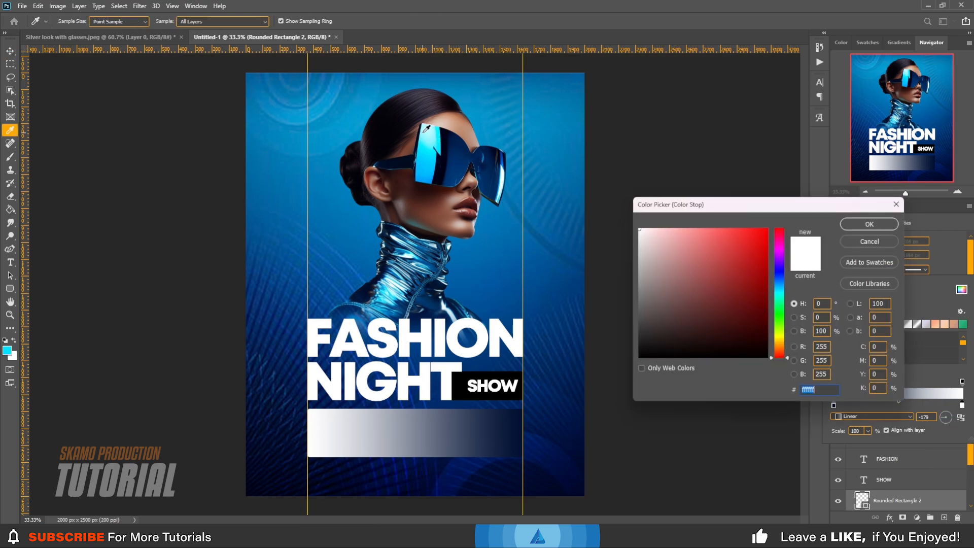
left_click(439, 125)
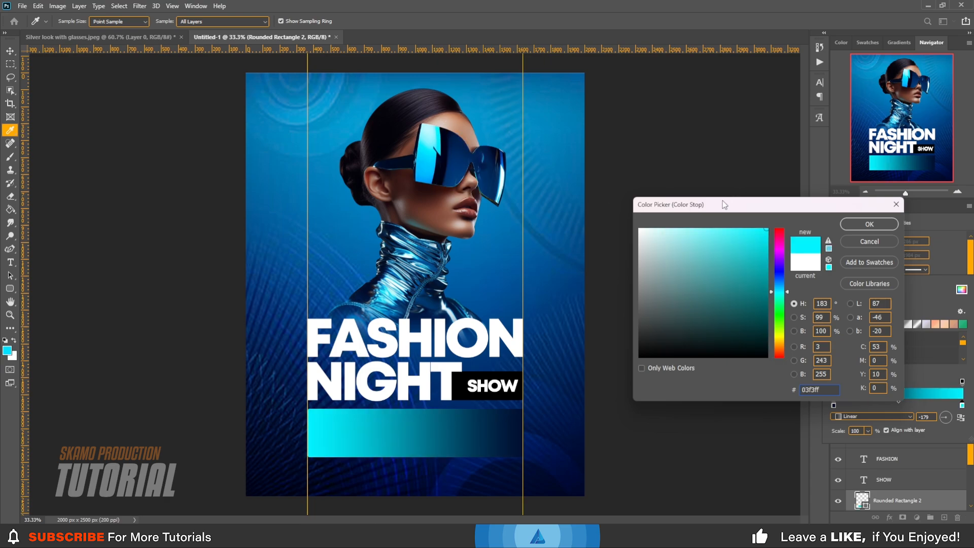
left_click(848, 226)
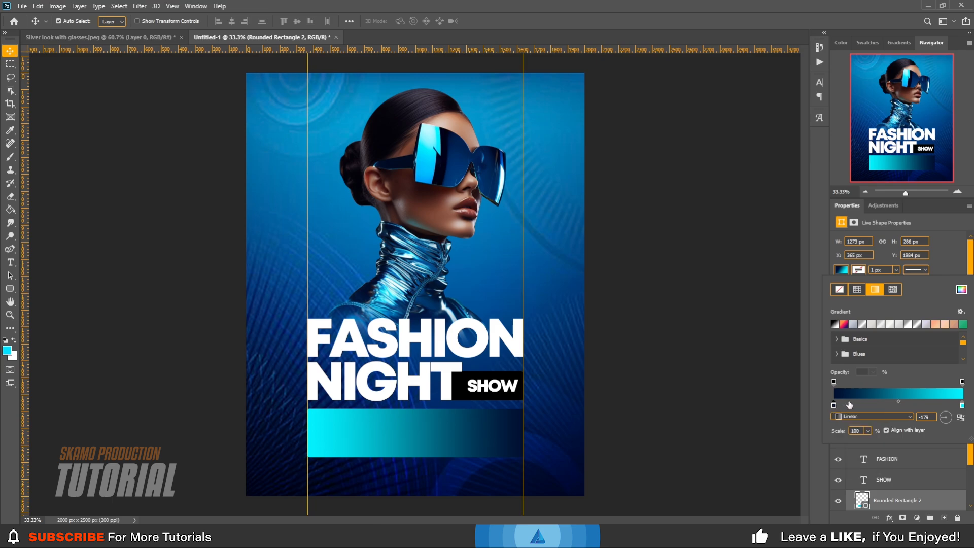
left_click_drag(835, 406, 880, 404)
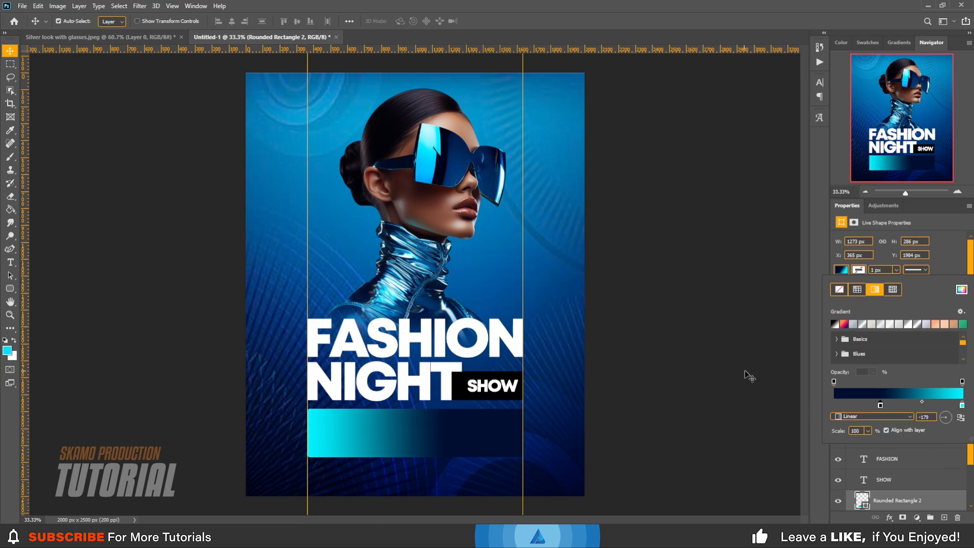
left_click(717, 394)
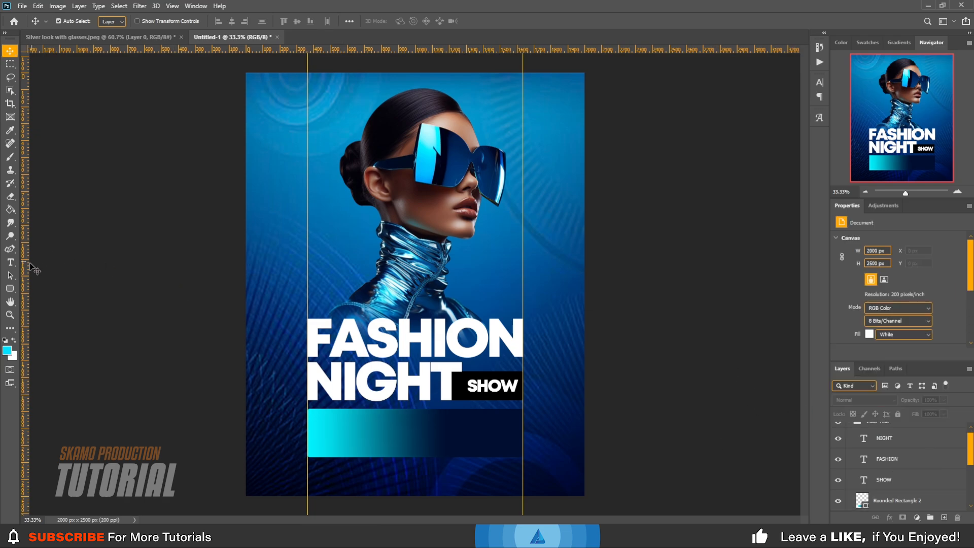
- Draw a thin vertical rectangle about 10 x 288 px on the poster's left side and fill it white
left_click(9, 290)
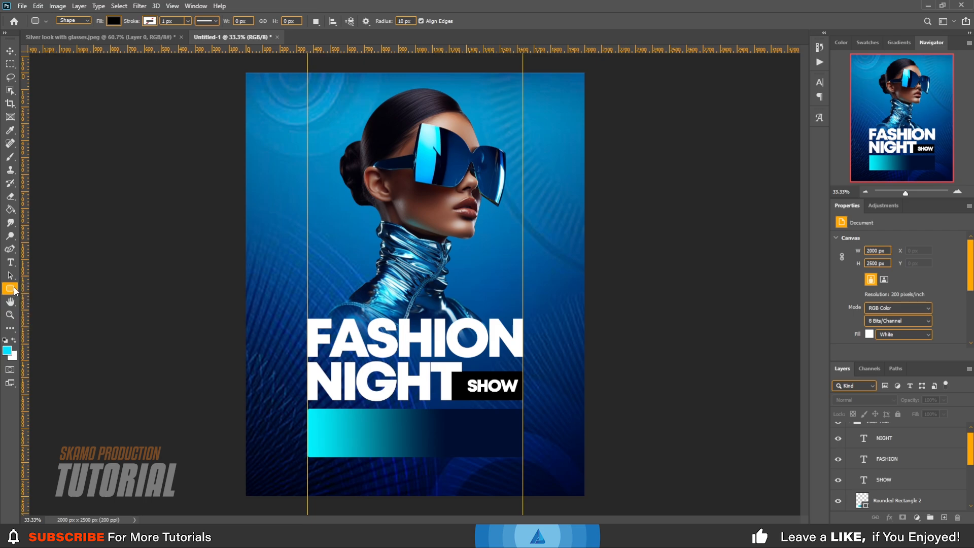
left_click(10, 291)
left_click(56, 289)
left_click_drag(268, 242, 269, 291)
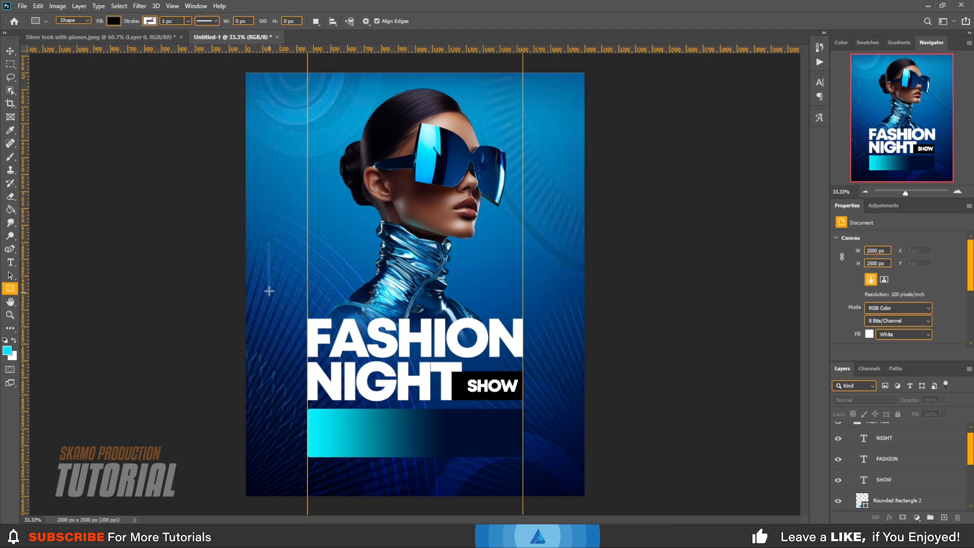
left_click(841, 270)
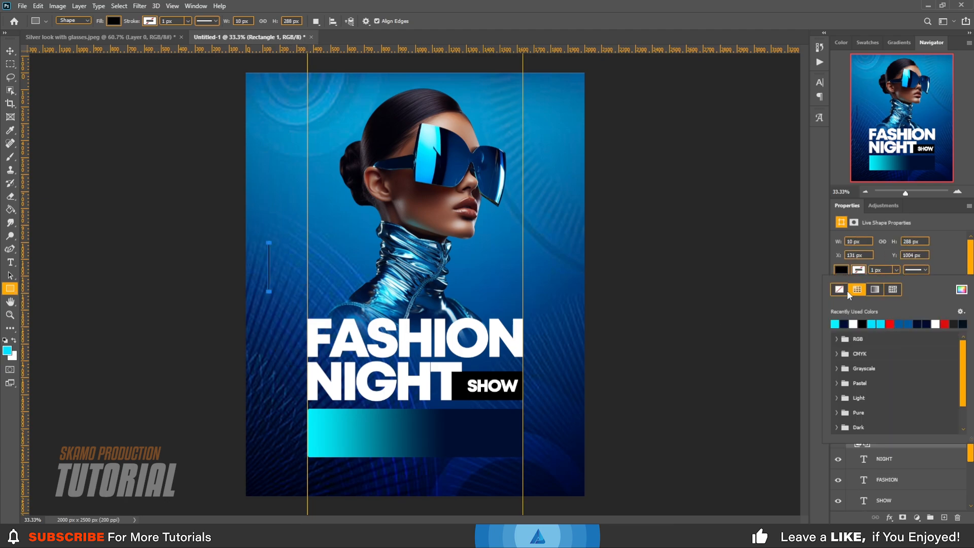
left_click(852, 324)
- Move the white line to the middle of the gradient banner and place its layer above the Main Text group
left_click(9, 51)
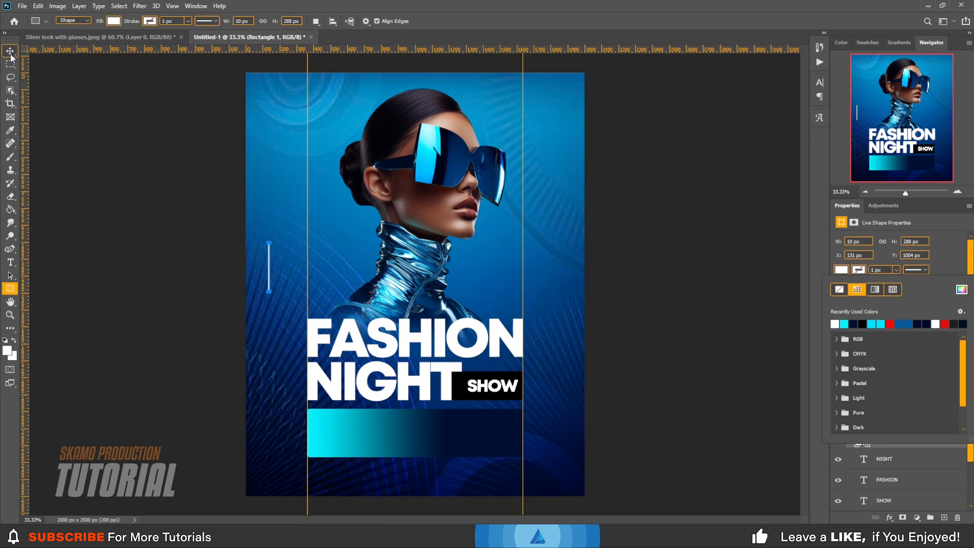
left_click_drag(273, 273, 416, 439)
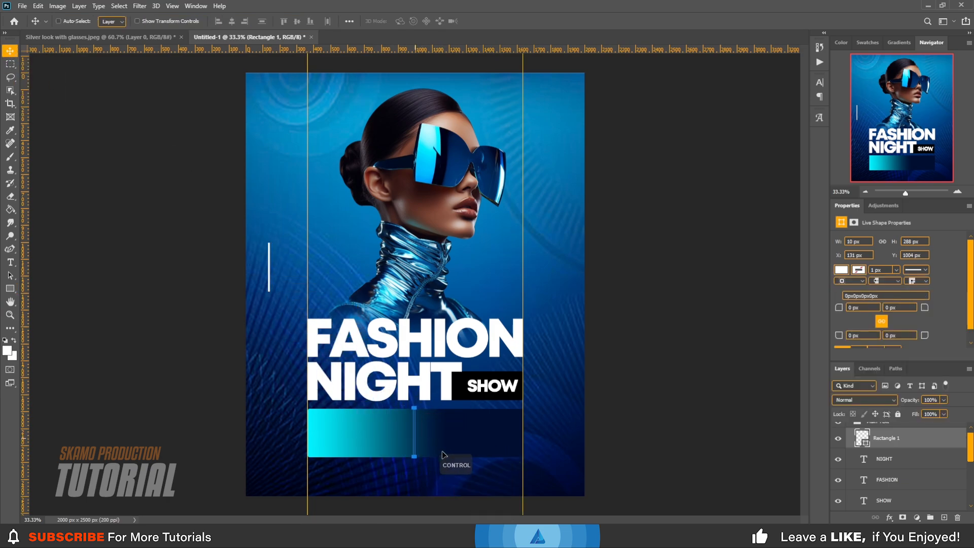
left_click(152, 193)
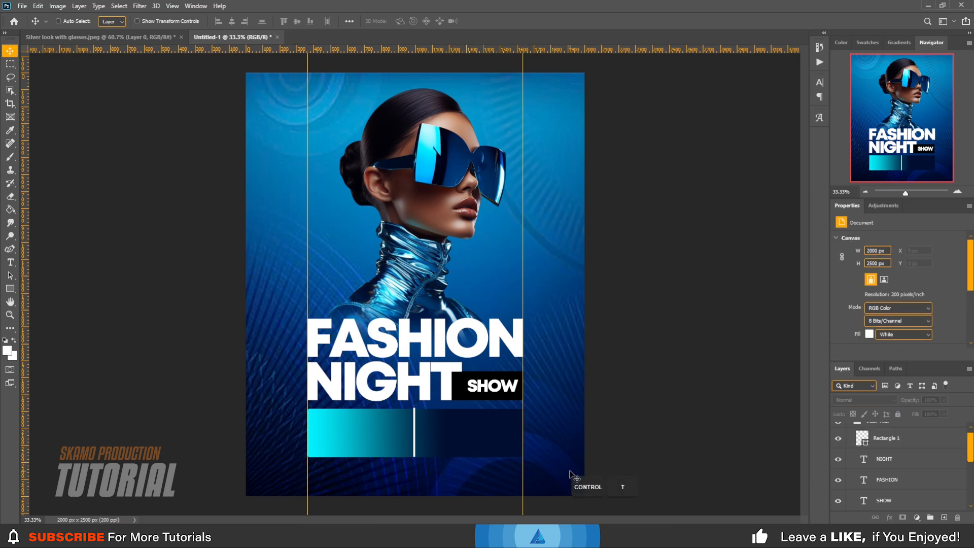
left_click(416, 436)
key("ctrl")
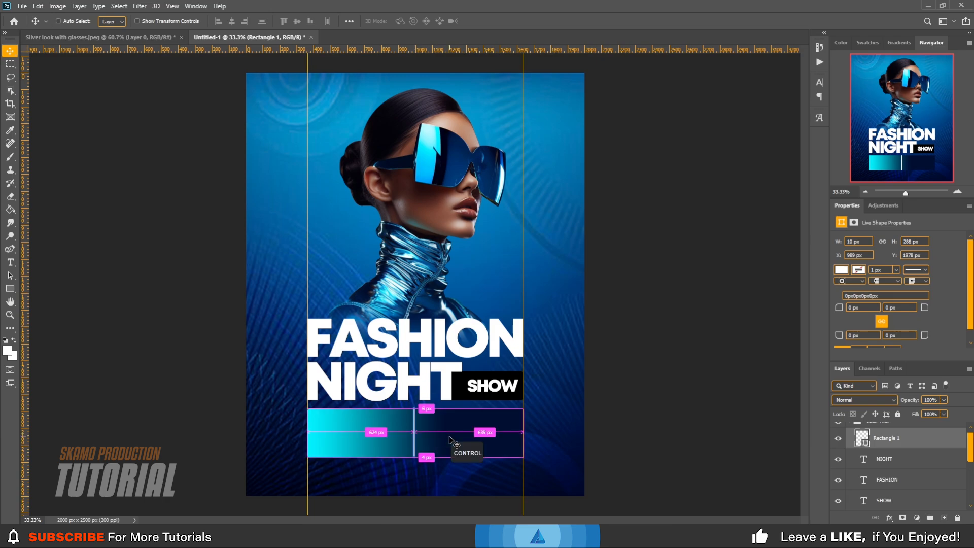
key("ctrl+t")
left_click(478, 204)
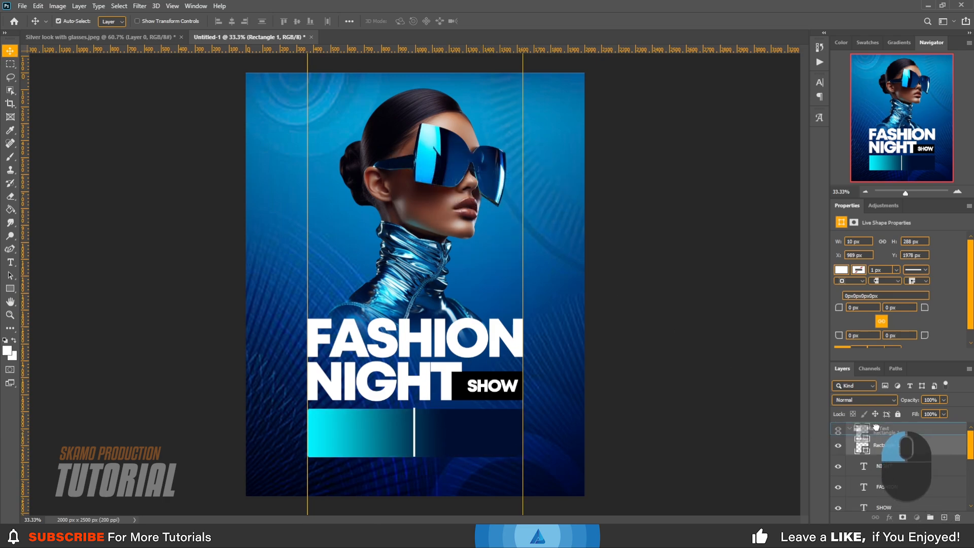
scroll(876, 426, "up", 1)
left_click_drag(876, 423, 876, 425)
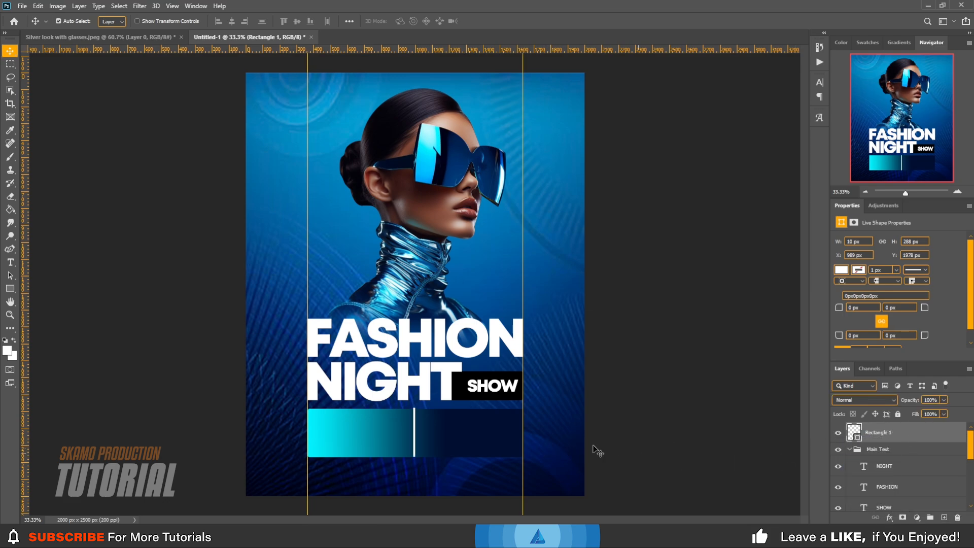
- Shorten the white line to about 204 px tall and nudge it up to center it vertically in the banner
key("ctrl+t")
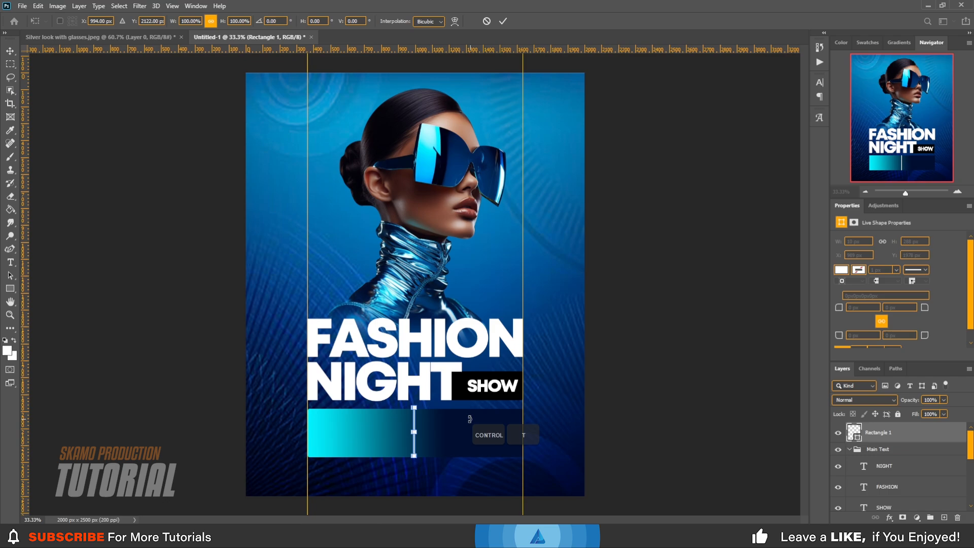
left_click(414, 404)
left_click_drag(414, 404, 414, 420)
left_click(502, 21)
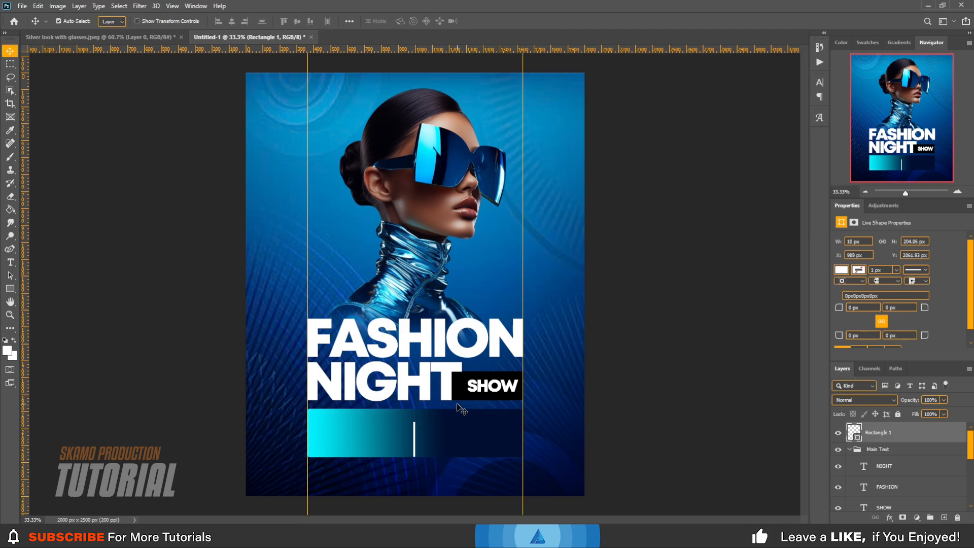
key("Up")
key("Up")
key("Up")
key("Up")
- Move the gradient banner's layer out of the Main Text group to just beneath the white line's layer, and collapse the group
scroll(915, 470, "down", 3)
left_click(836, 445)
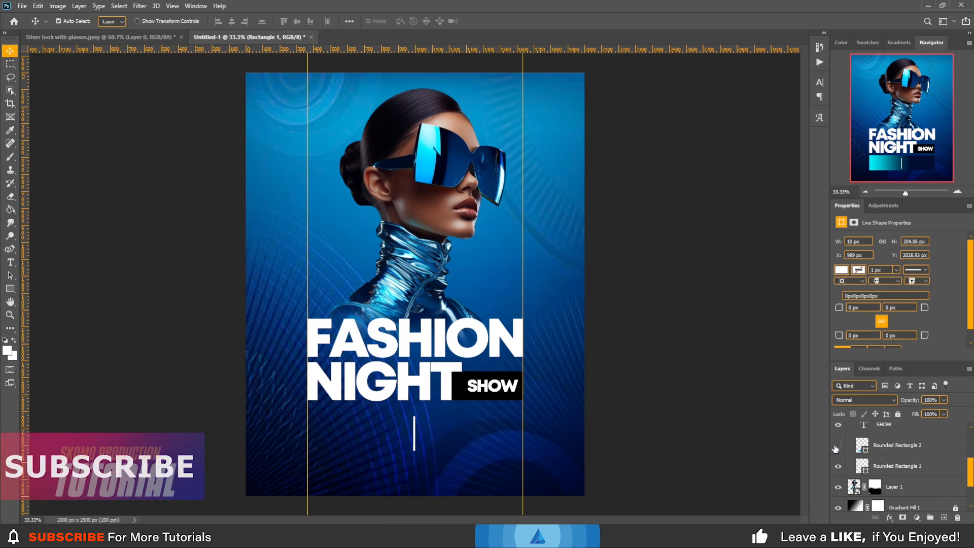
left_click(837, 447)
scroll(900, 446, "up", 3)
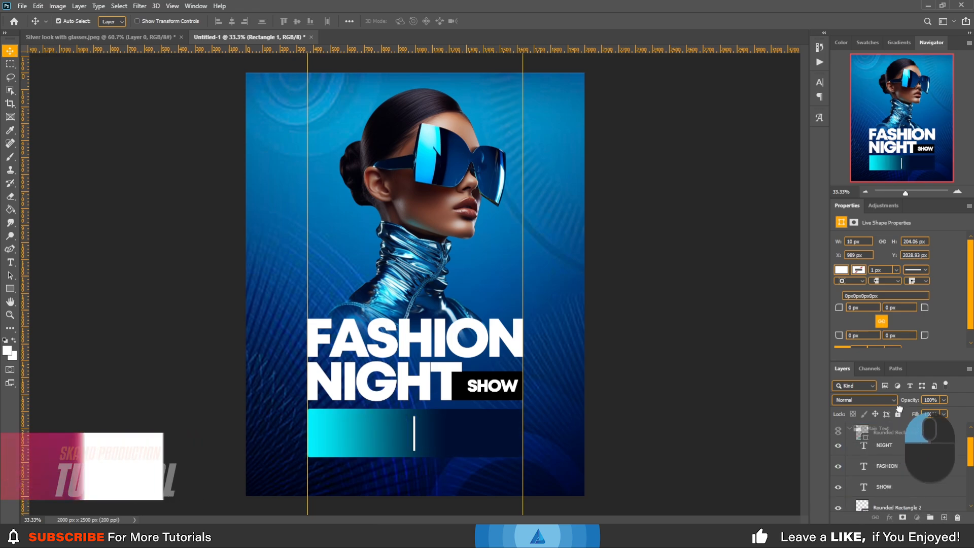
scroll(892, 447, "up", 2)
left_click(890, 453)
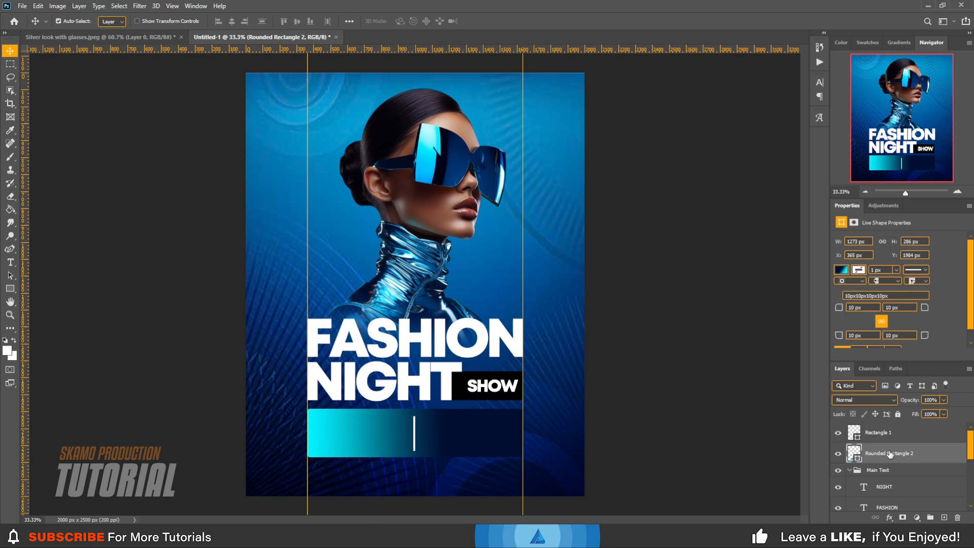
left_click(849, 470)
left_click(679, 450)
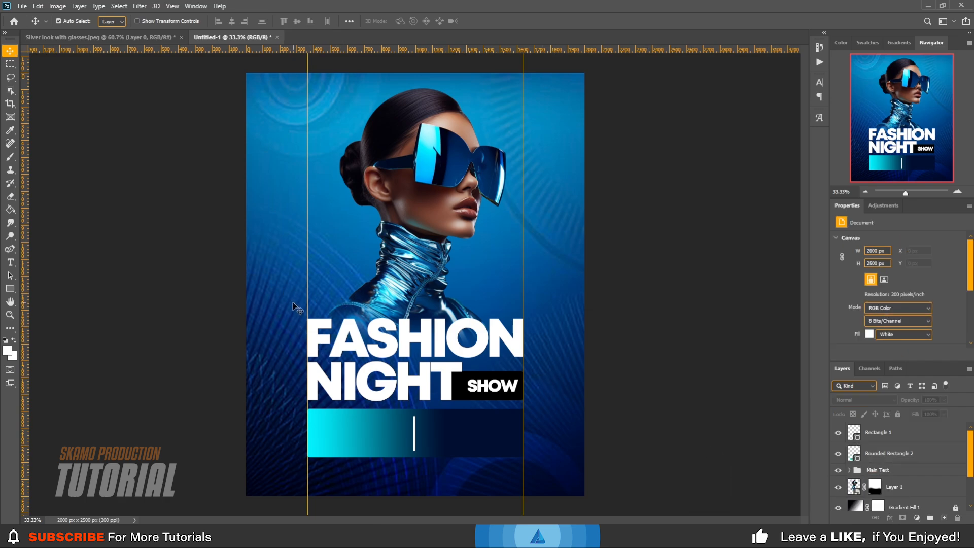
- Draw a black circle about 909 px across over the woman's shoulder and place its layer directly beneath the woman's layer
left_click(10, 288)
left_click(44, 310)
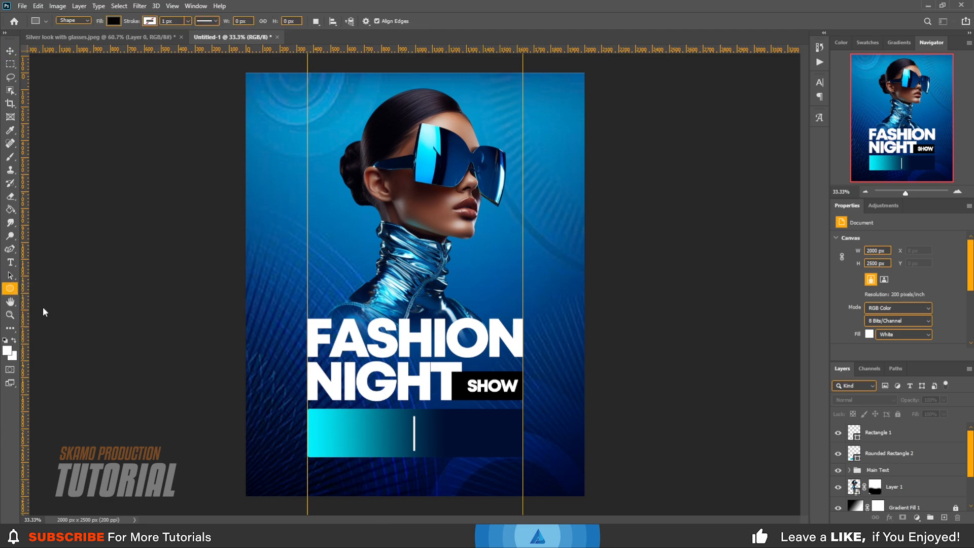
left_click_drag(290, 178, 442, 324)
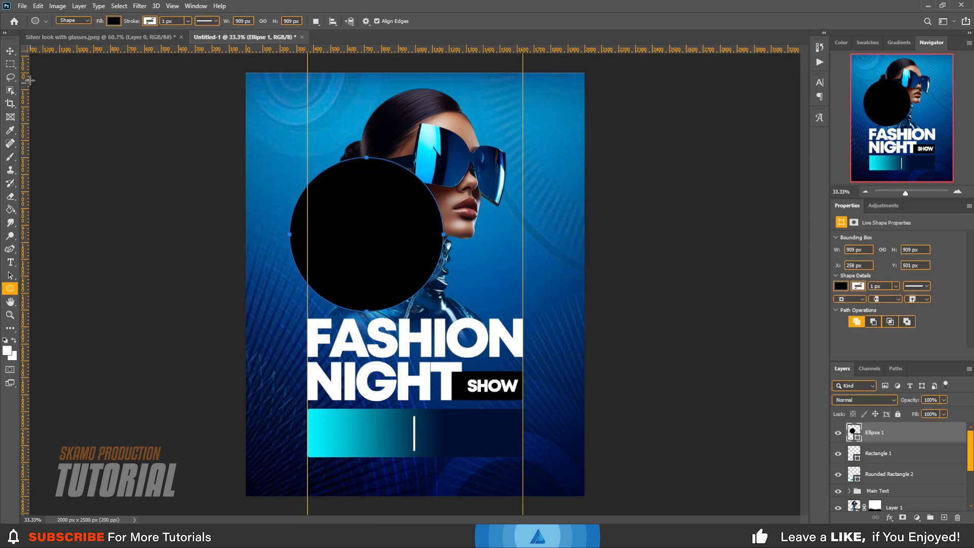
key("v")
scroll(873, 472, "down", 3)
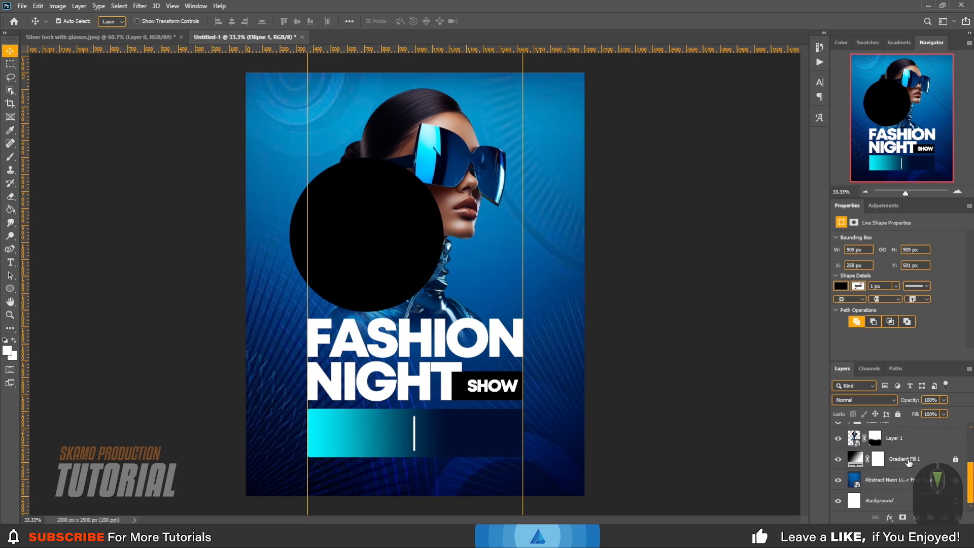
scroll(910, 467, "up", 3)
left_click_drag(896, 436, 876, 469)
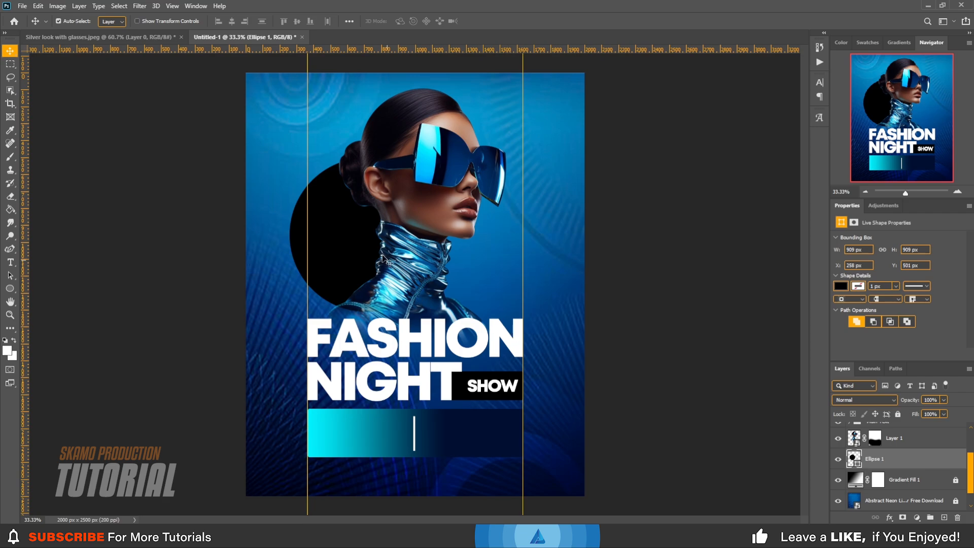
- Move the black circle toward the poster's left side behind the woman's neck and scale it down to about 702 px
mouse_move(335, 240)
left_mouse_down()
mouse_move(301, 248)
mouse_move(337, 240)
mouse_move(327, 235)
left_mouse_up()
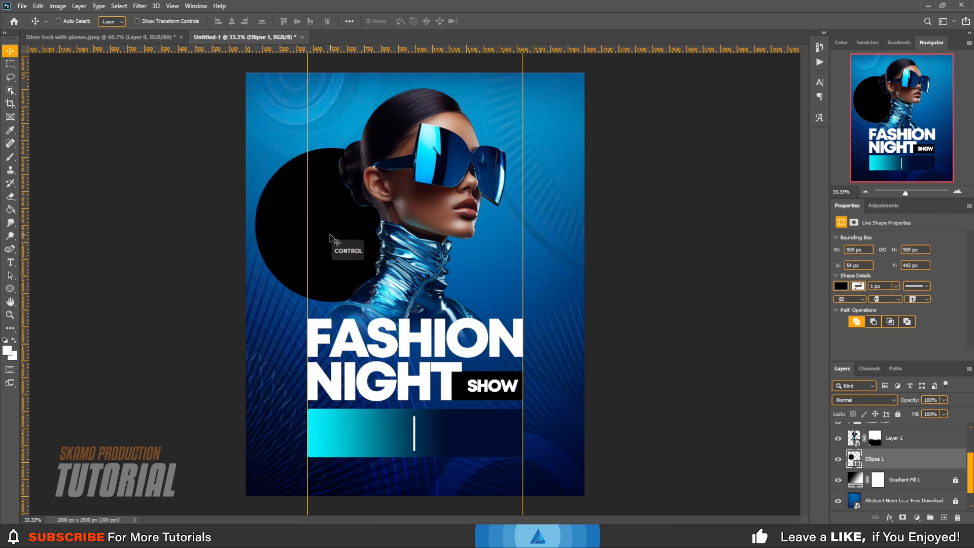
key("ctrl+t")
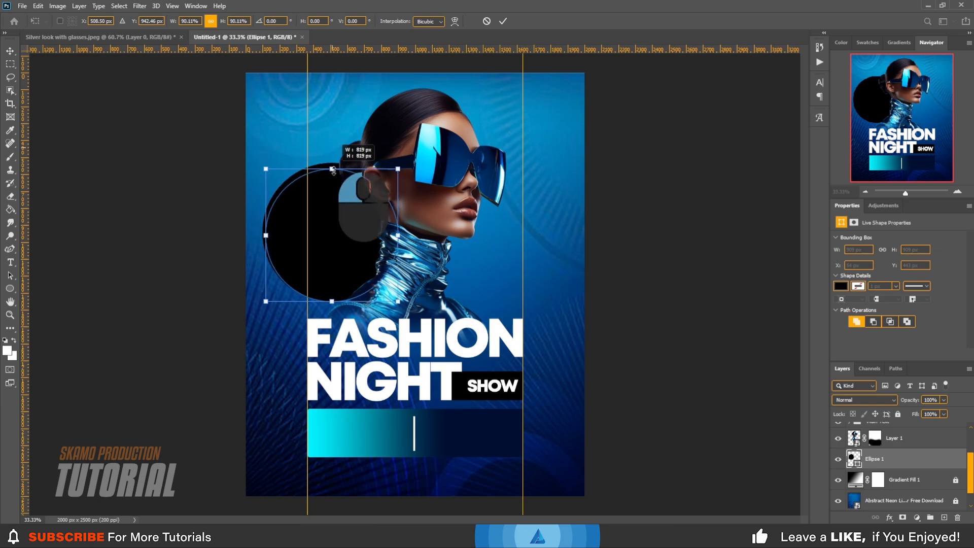
left_click_drag(332, 145, 337, 186)
left_click_drag(351, 228, 357, 219)
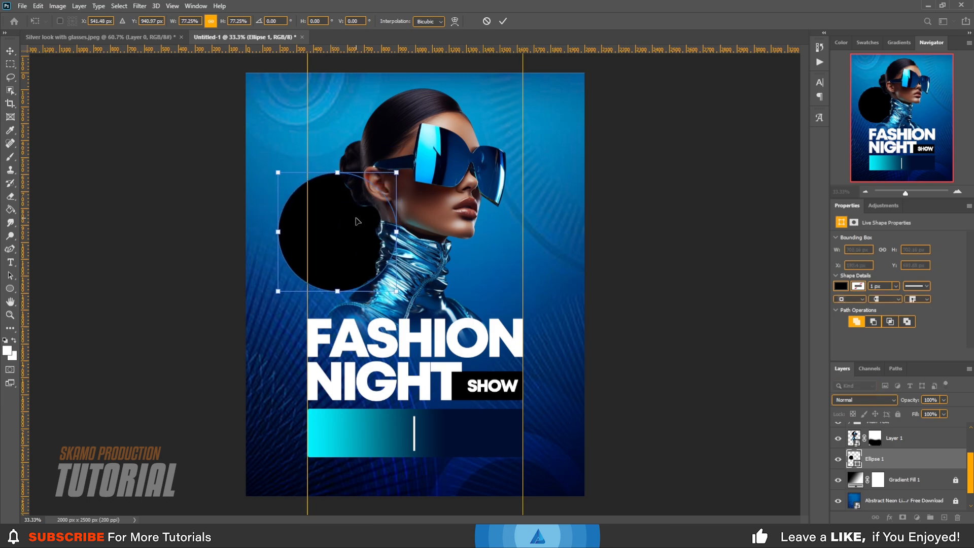
left_click(502, 20)
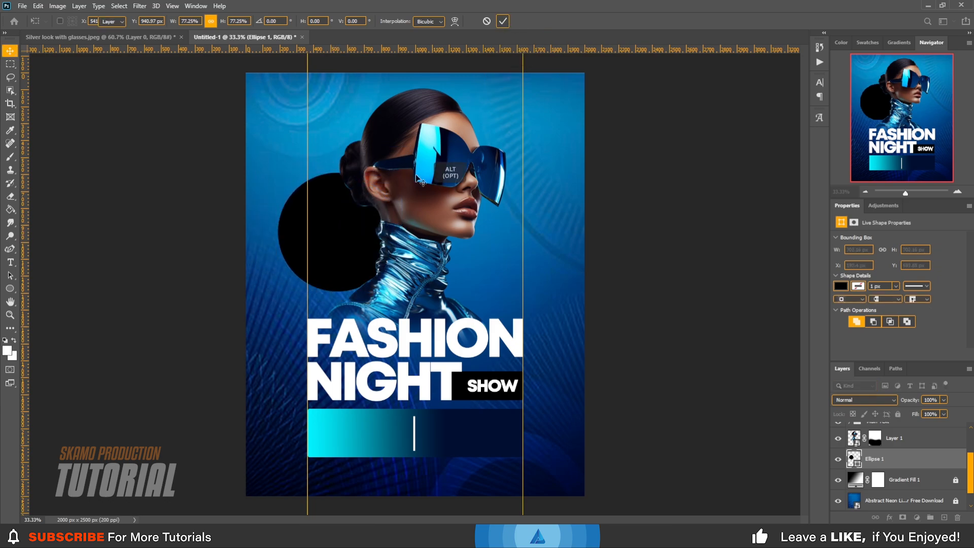
- Duplicate the black circle to the upper right behind the woman's face and fill the copy white
left_click_drag(348, 257, 509, 173)
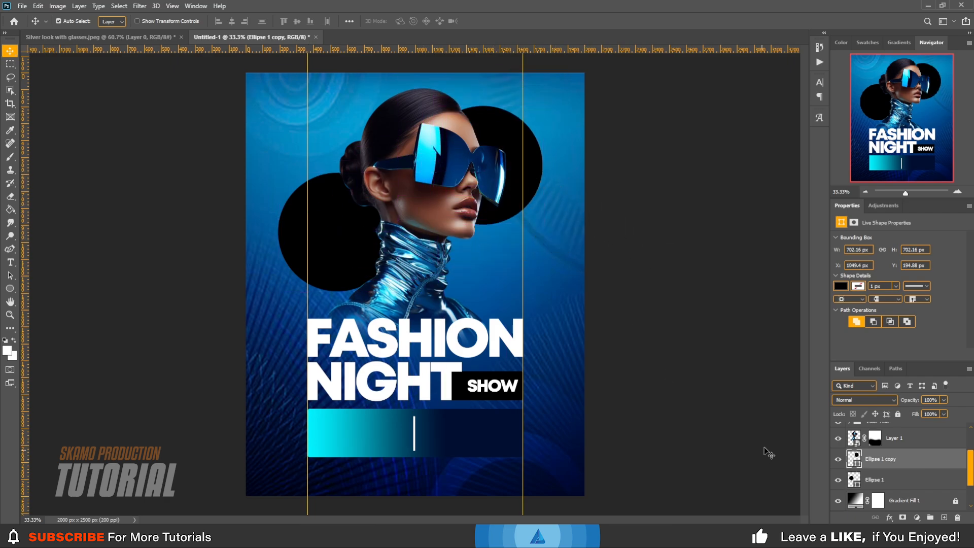
left_click(835, 286)
left_click(834, 340)
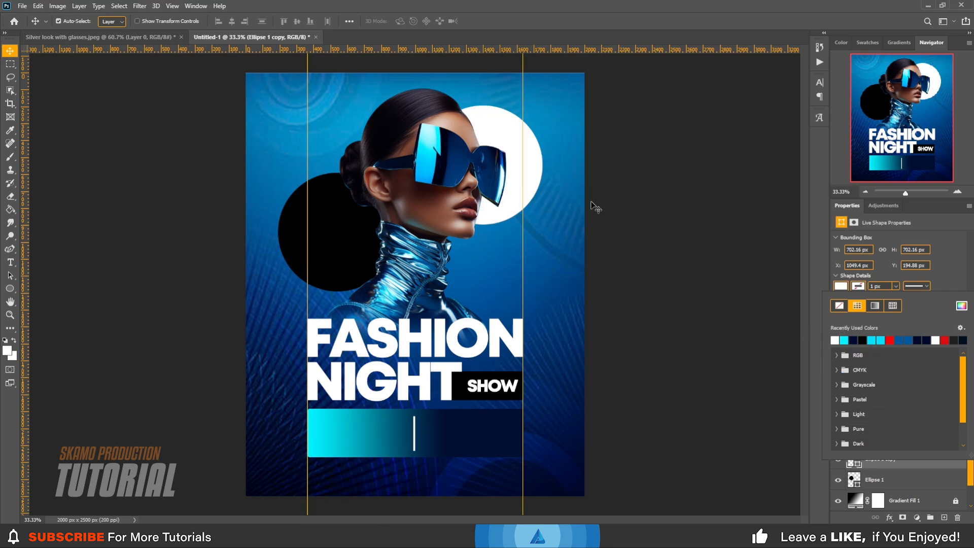
- Enlarge the white circle to about 837 px from its center, keeping it behind the woman's face
key("ctrl+t")
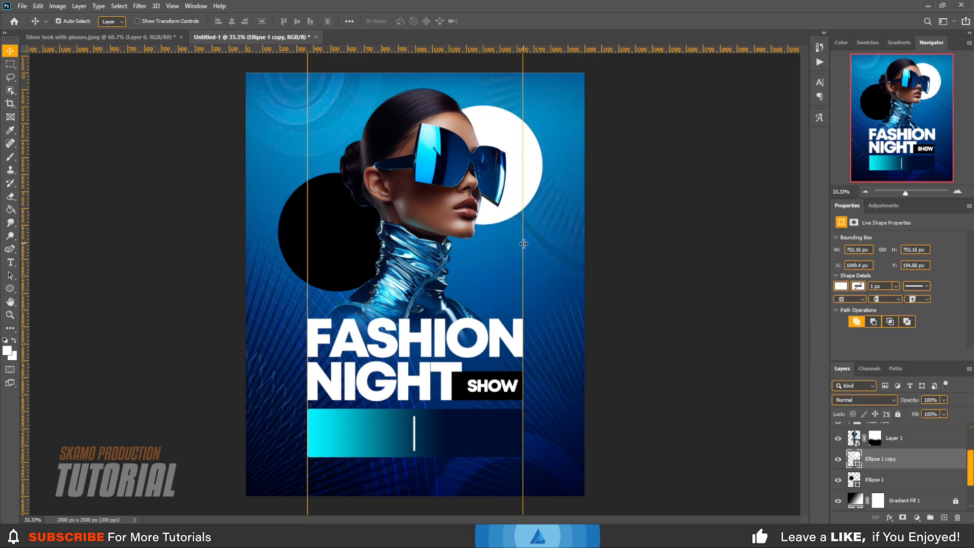
key("ctrl+t")
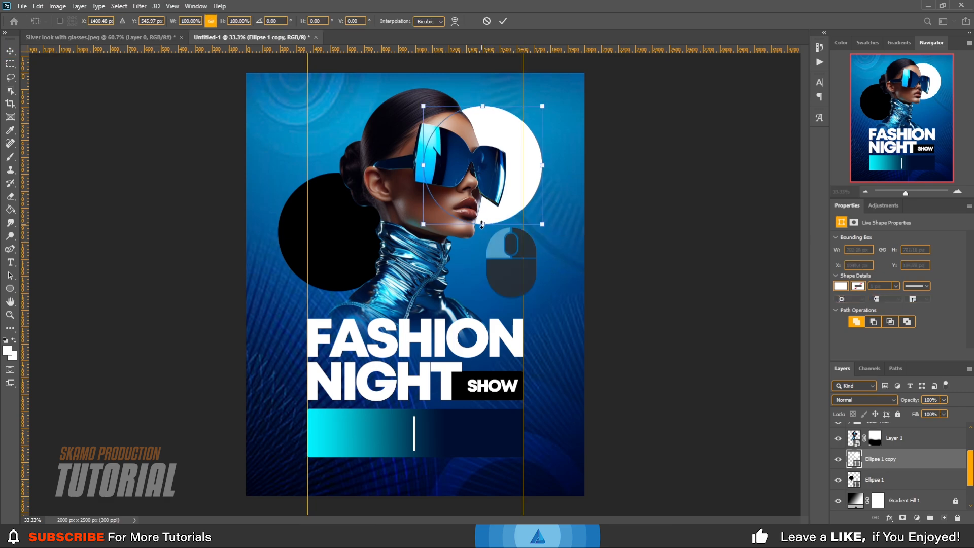
left_click_drag(483, 224, 499, 210)
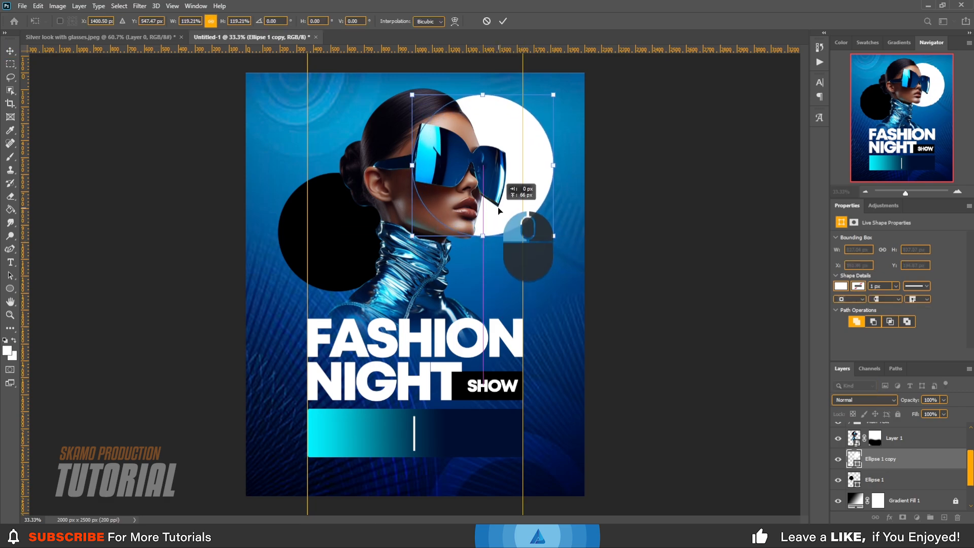
left_click(503, 21)
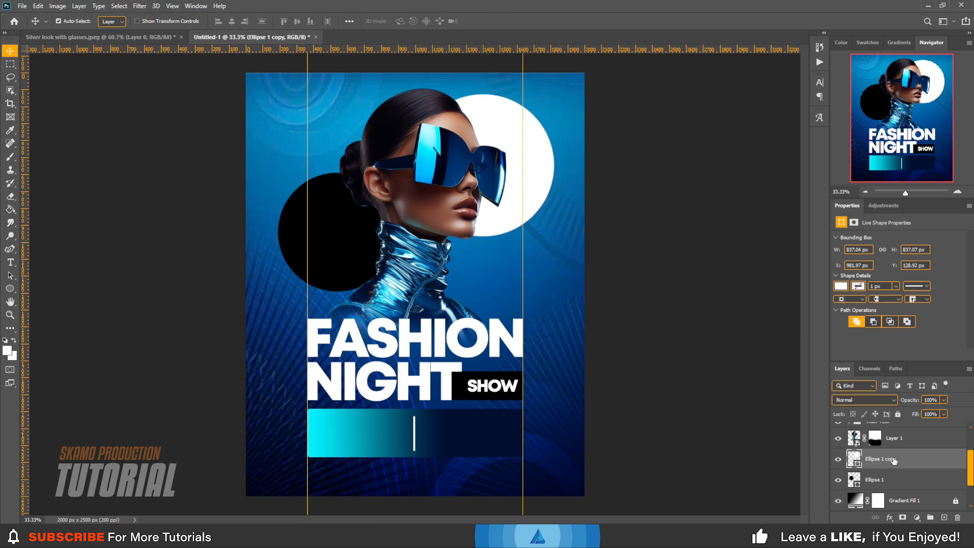
- Group the woman's layer with the two circle layers and name the group Image
scroll(893, 480, "up", 1)
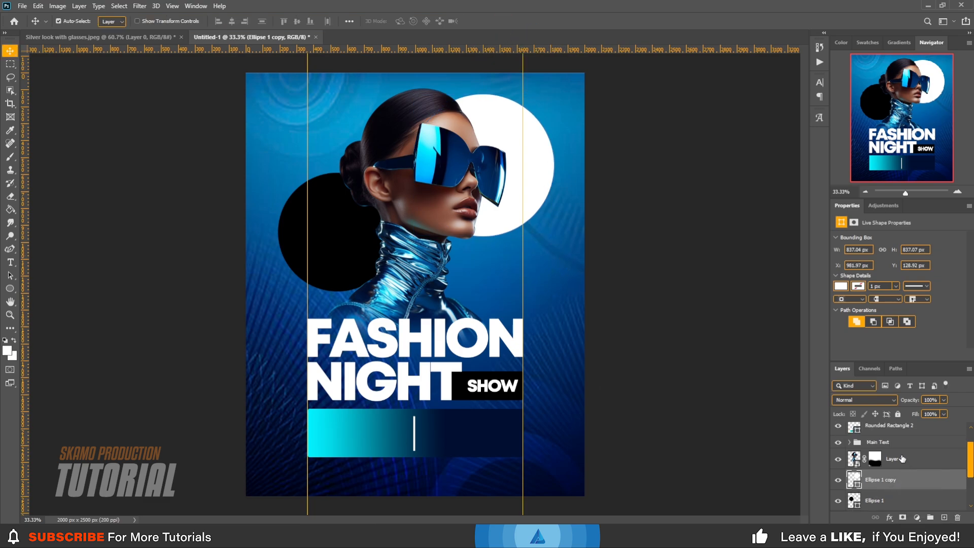
left_click(885, 459, "shift")
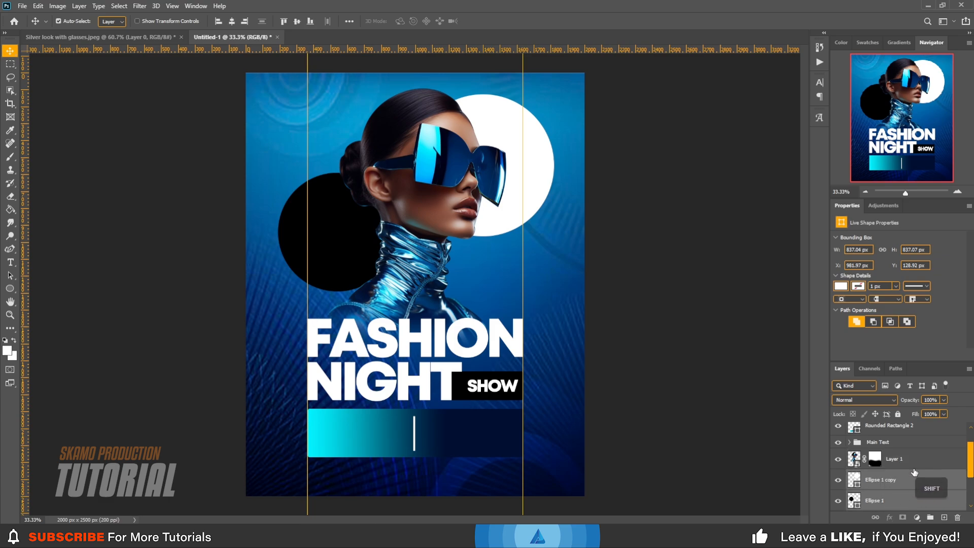
left_click(929, 517, "ctrl")
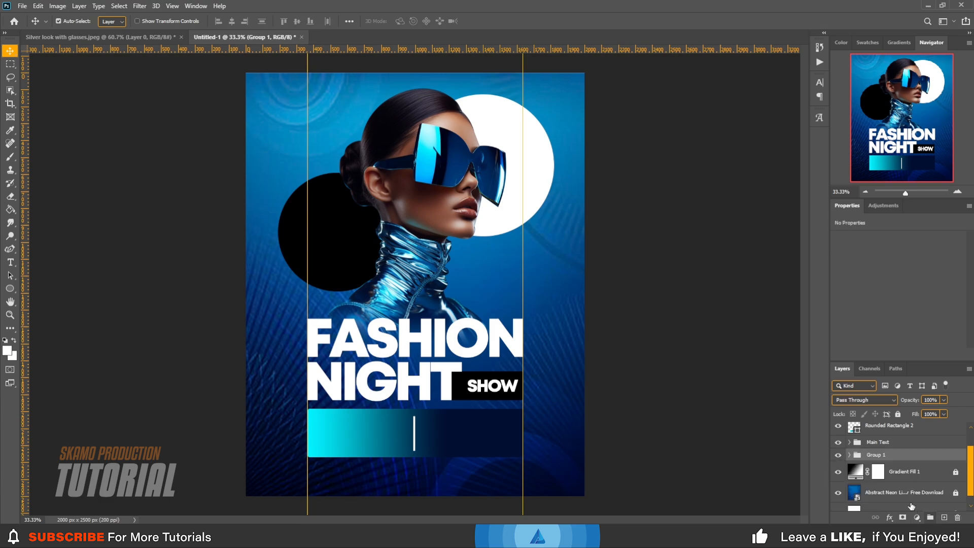
double_click(877, 454)
type("Image")
key("Return")
- Add the text FASHION NOVA in white near the poster's top edge, above the woman's head
left_click(10, 262)
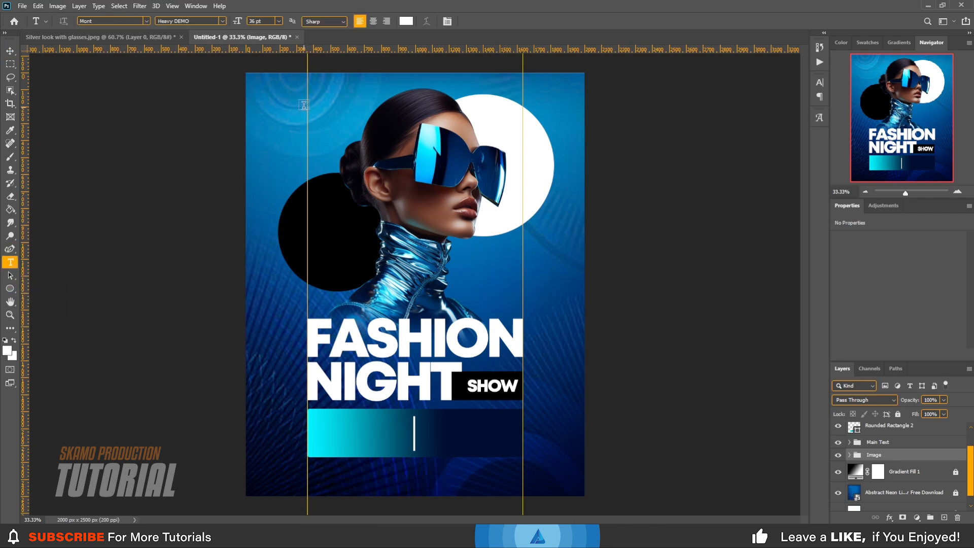
left_click(322, 93)
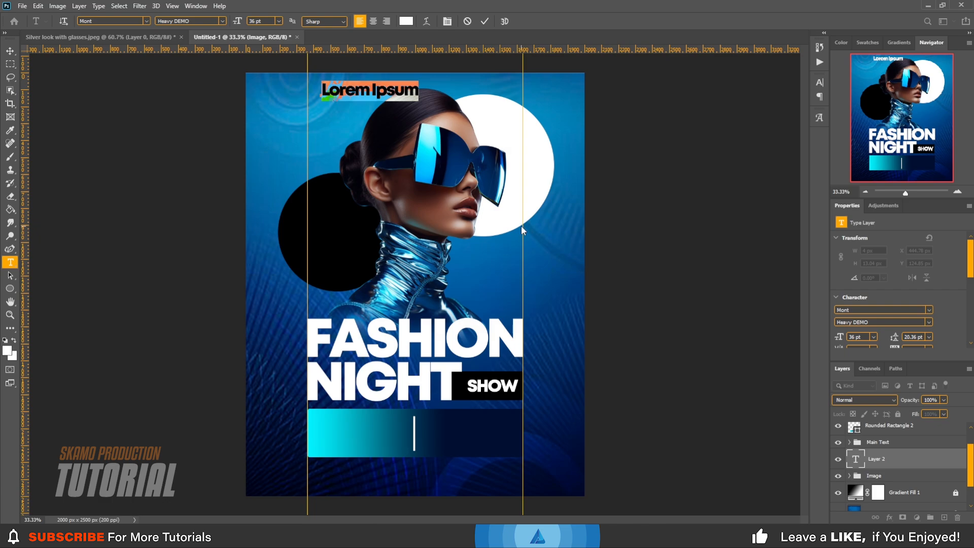
key("shift")
type("FASHIUON")
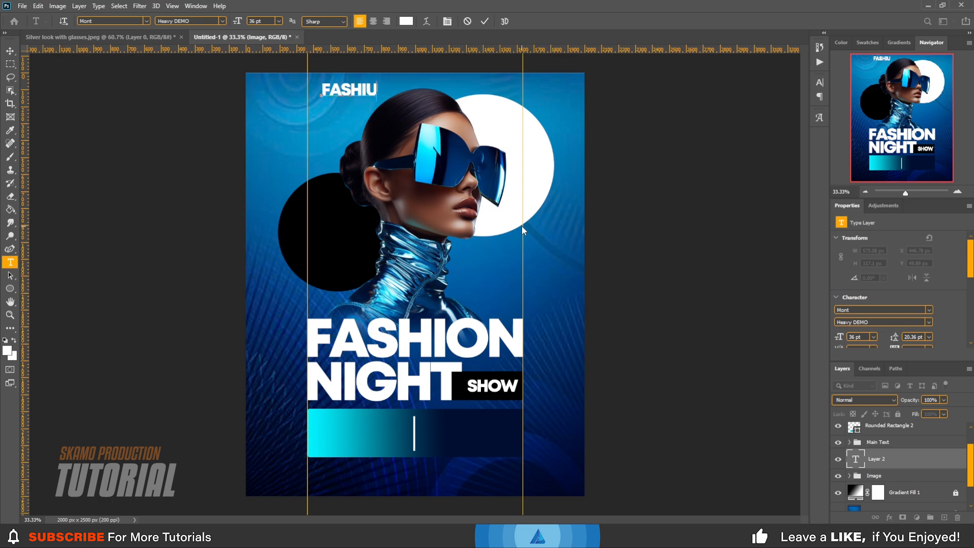
key("BackSpace")
key("BackSpace")
key("BackSpace")
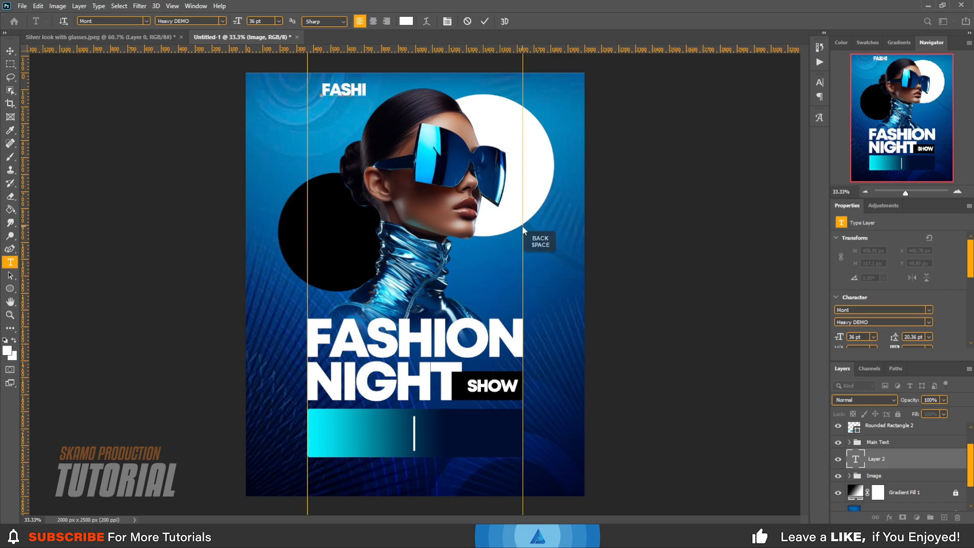
type("ON NA")
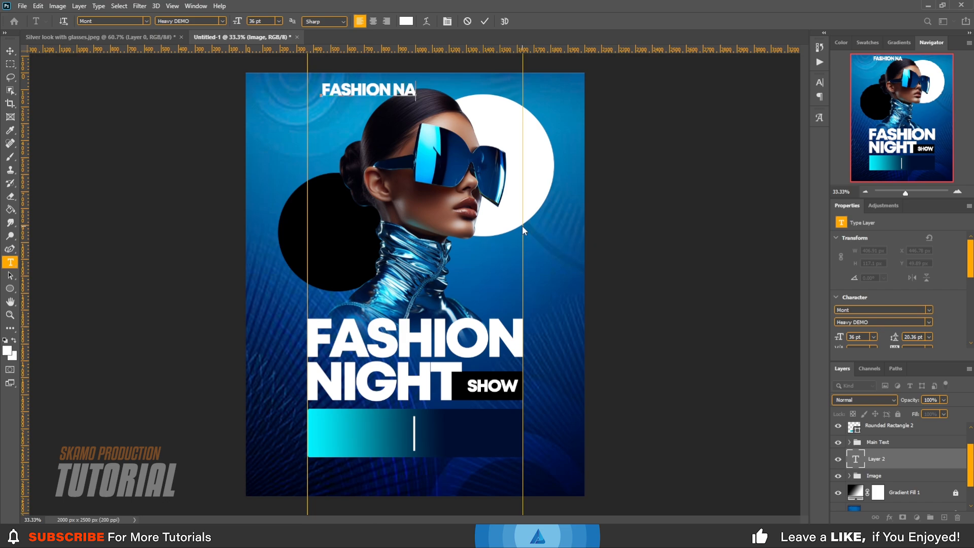
key("BackSpace")
type("OVA")
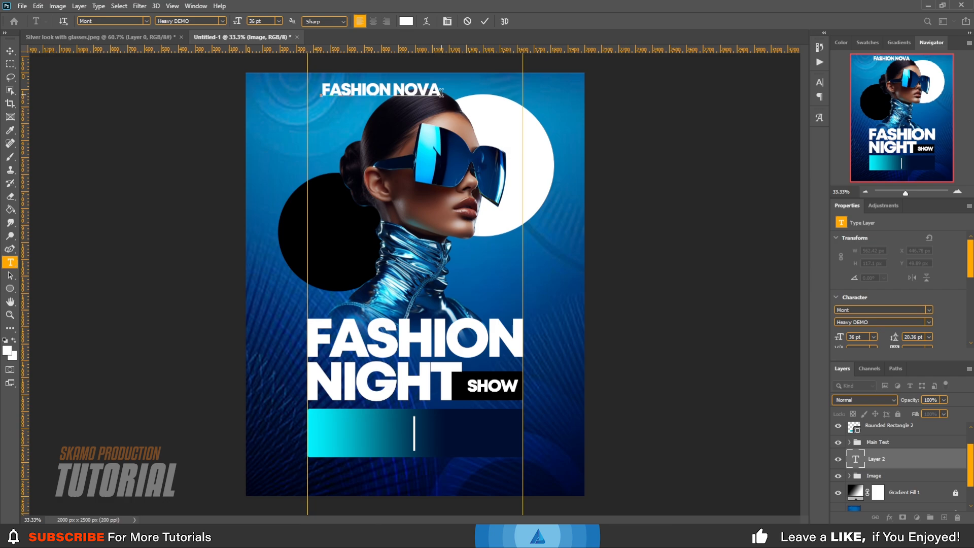
- Set the FASHION NOVA text to Mont ExtraLight DEMO at 18 pt with a tracking of 565
key("ctrl+a")
left_click(927, 323)
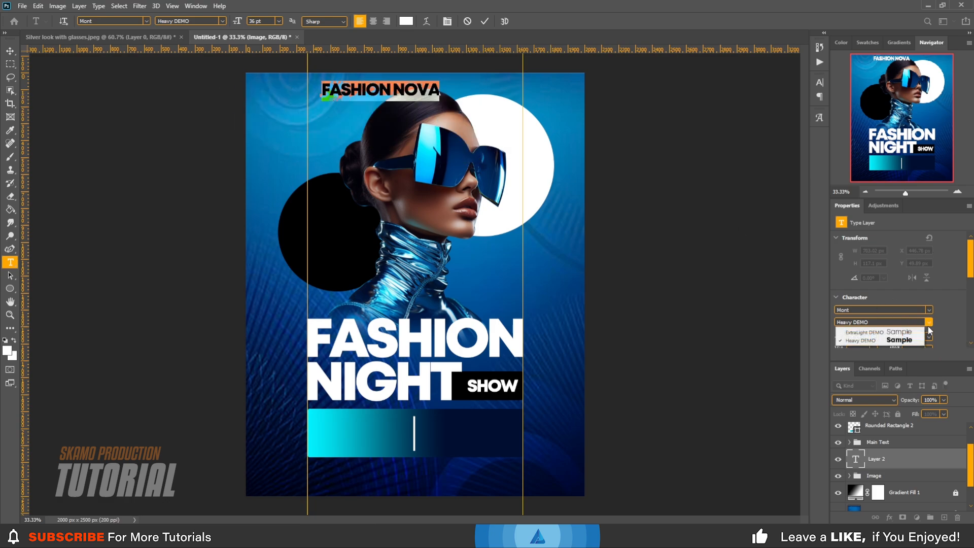
left_click(863, 333)
left_click_drag(838, 339, 828, 339)
scroll(916, 335, "down", 1)
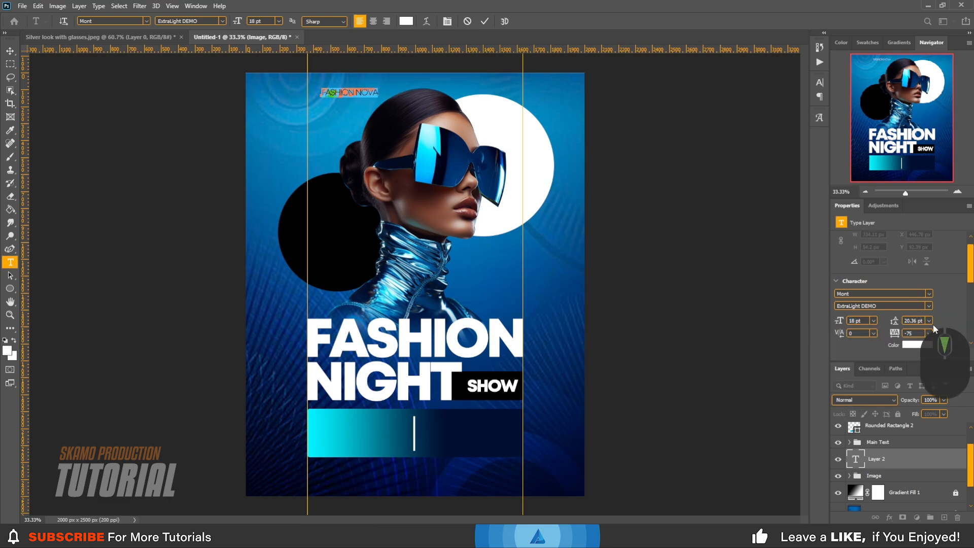
left_click_drag(895, 333, 912, 336)
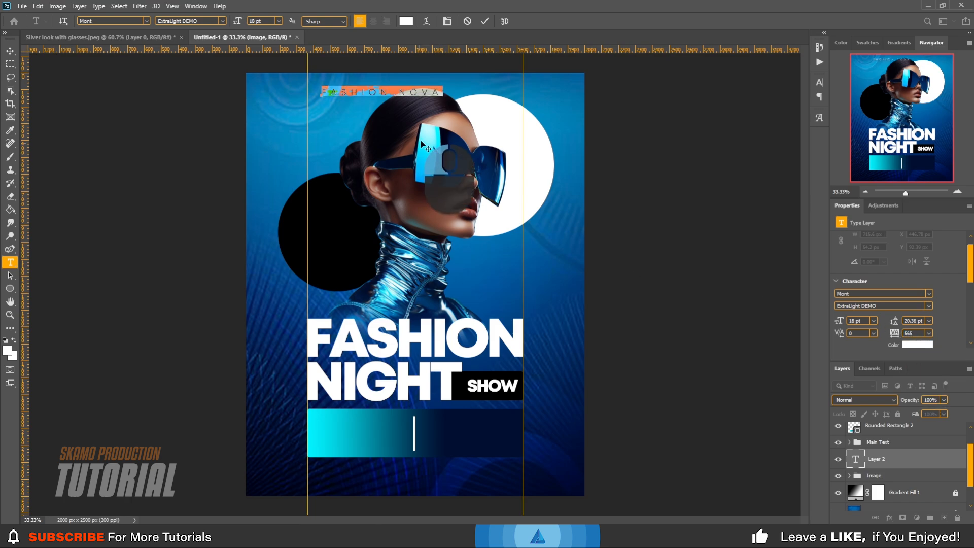
- Move the FASHION NOVA text up to the poster's top edge and nudge it right to center it horizontally
left_click_drag(425, 147, 449, 136)
left_click(484, 20)
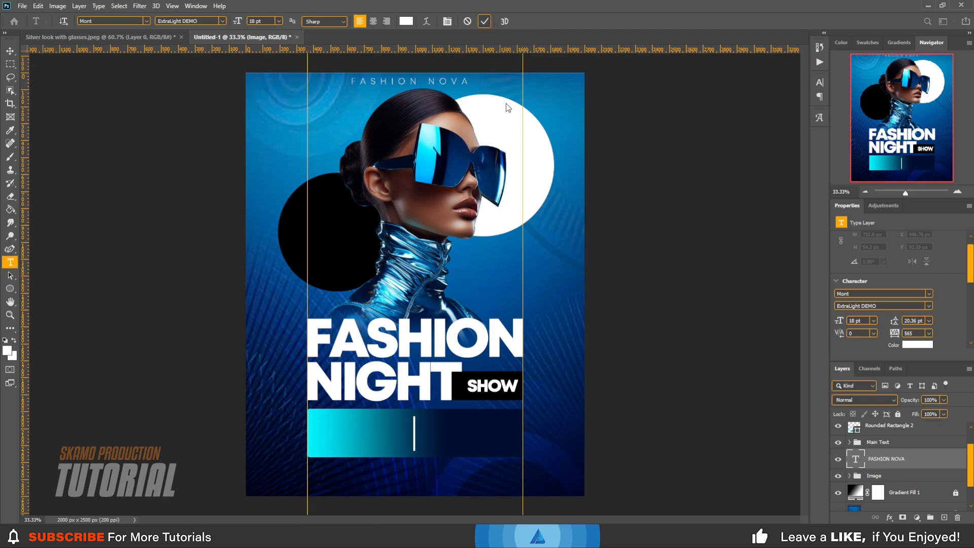
left_click(10, 51)
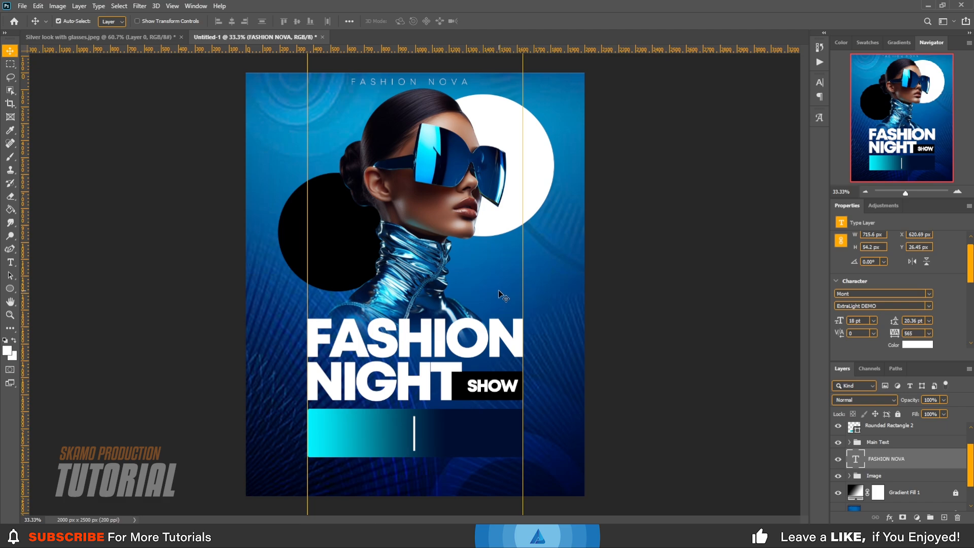
key("Right")
key("Right")
key("Right")
key("Right")
key("Right")
key("Right")
key("Right")
key("Right")
key("Right")
key("Right")
key("Right")
key("Right")
- Add an opening parenthesis "(" as white text on the left part of the gradient banner and enlarge it to 61 pt
left_click(11, 262)
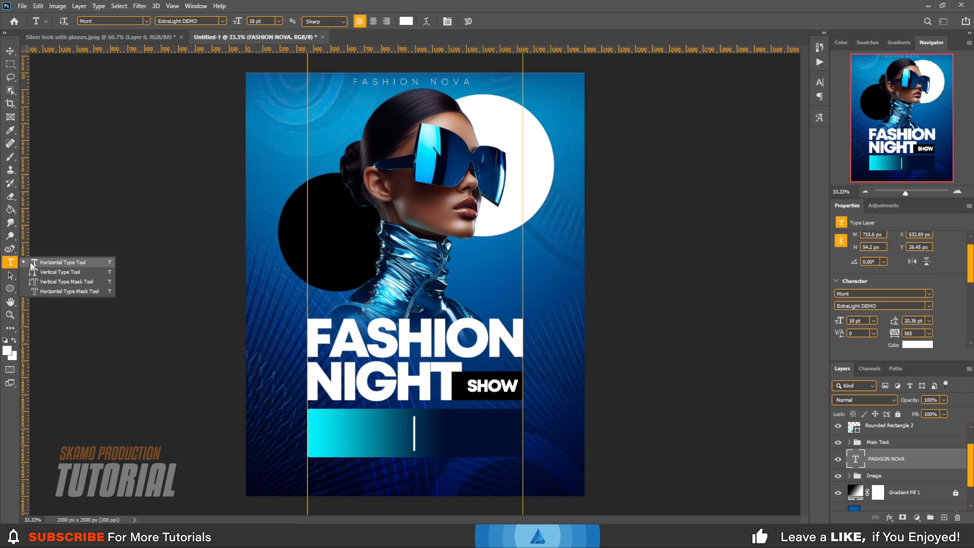
left_click(31, 263)
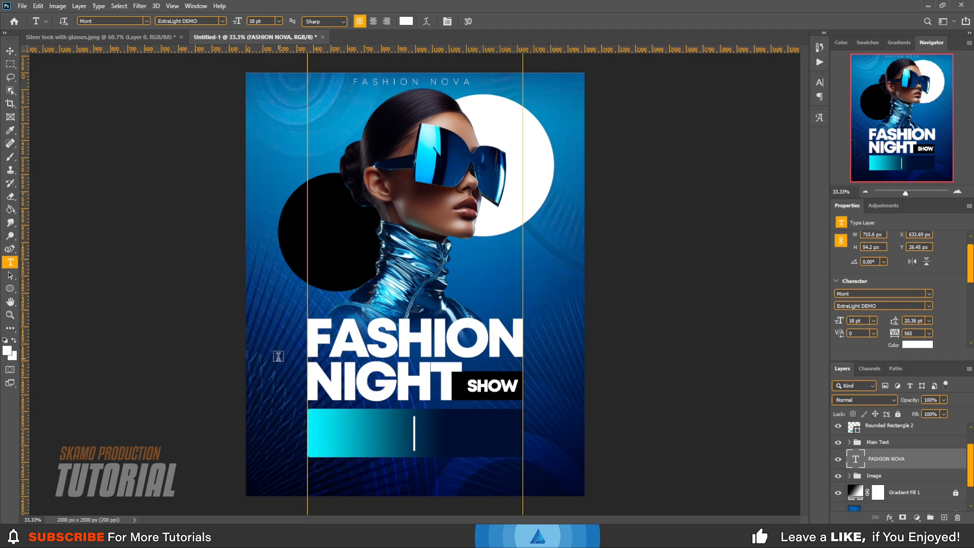
left_click(331, 443)
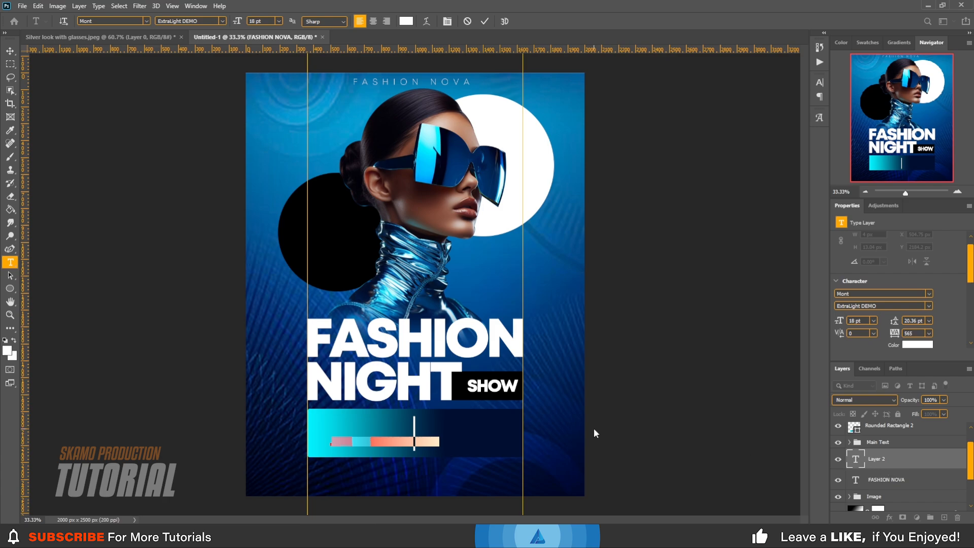
type("(")
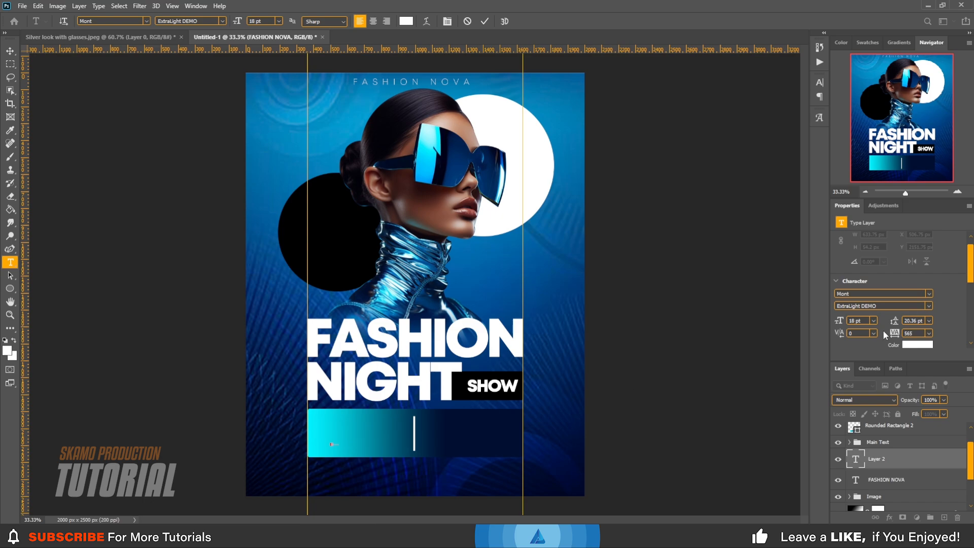
key("ctrl+a")
left_click_drag(837, 321, 859, 321)
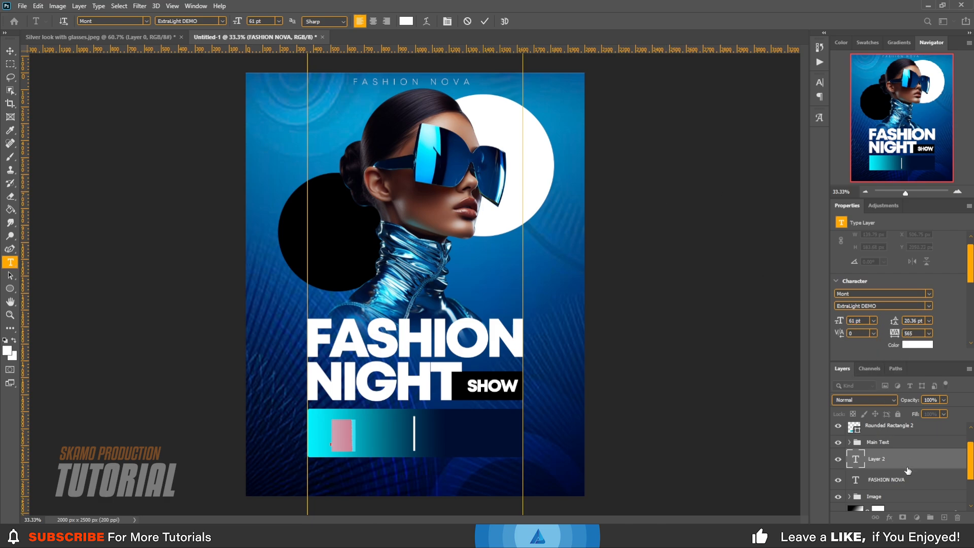
- Move the parenthesis text layer to the top of the layer stack and replace its text with 9:00
left_click_drag(908, 459, 893, 423)
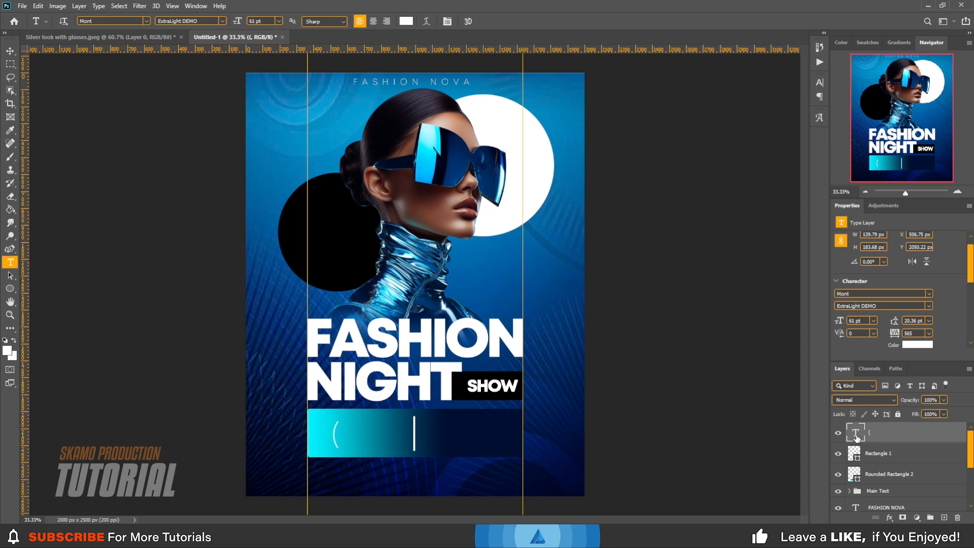
double_click(855, 434)
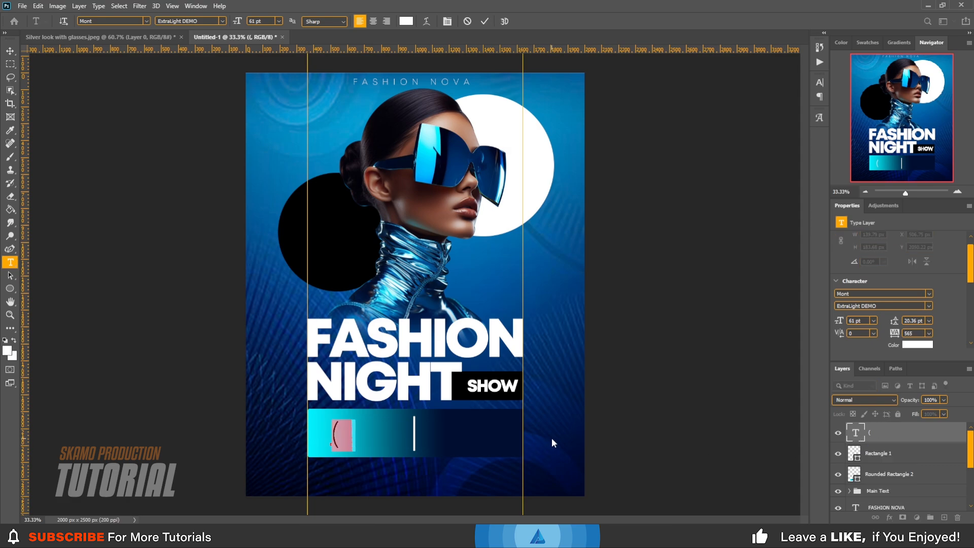
type("9")
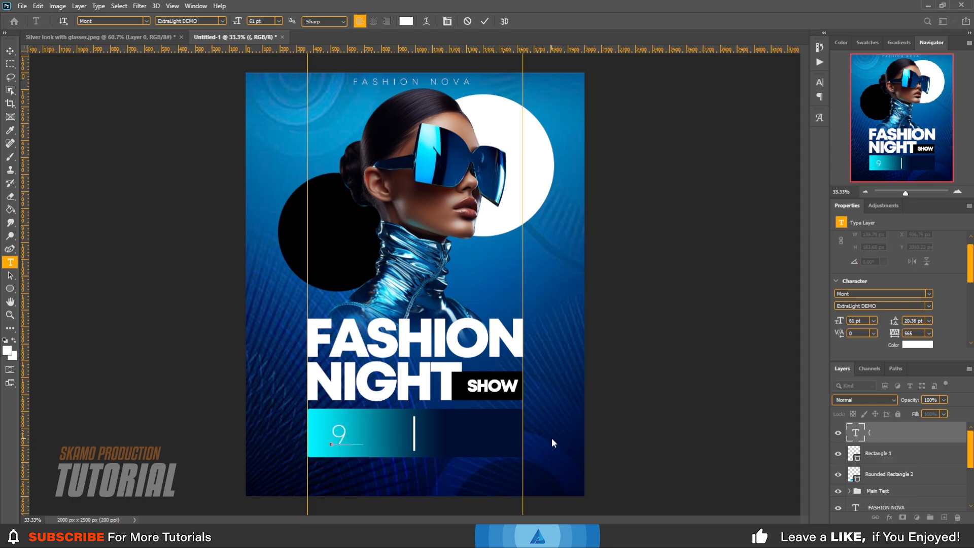
key("BackSpace")
type("9:00")
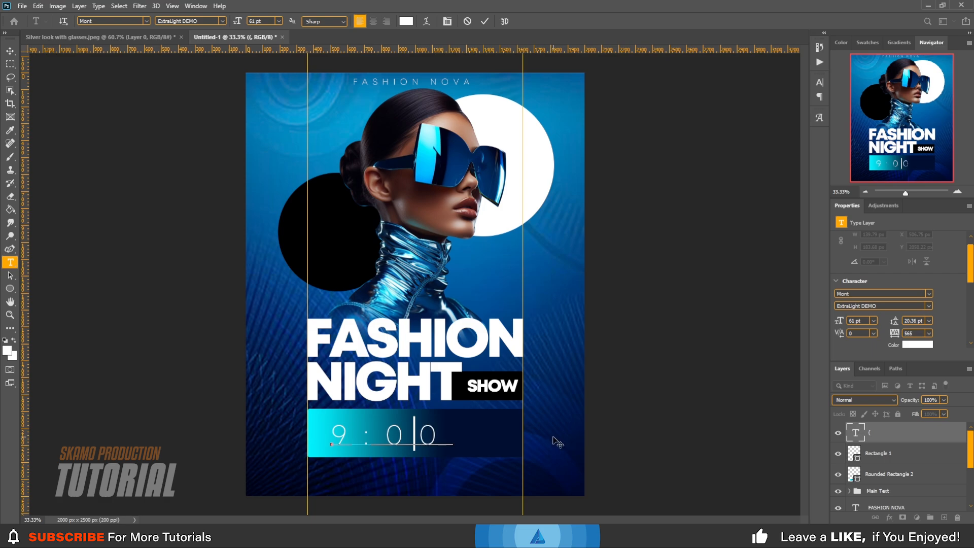
- Set the 9:00 text's tracking to 0 and its font style to Heavy DEMO
key("ctrl+a")
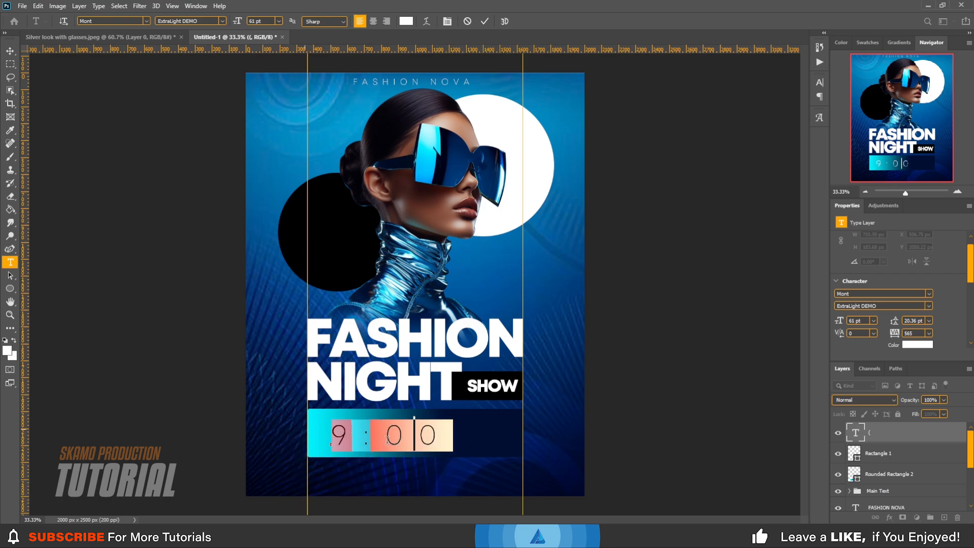
scroll(923, 315, "down", 1)
left_click(928, 308)
left_click(918, 369)
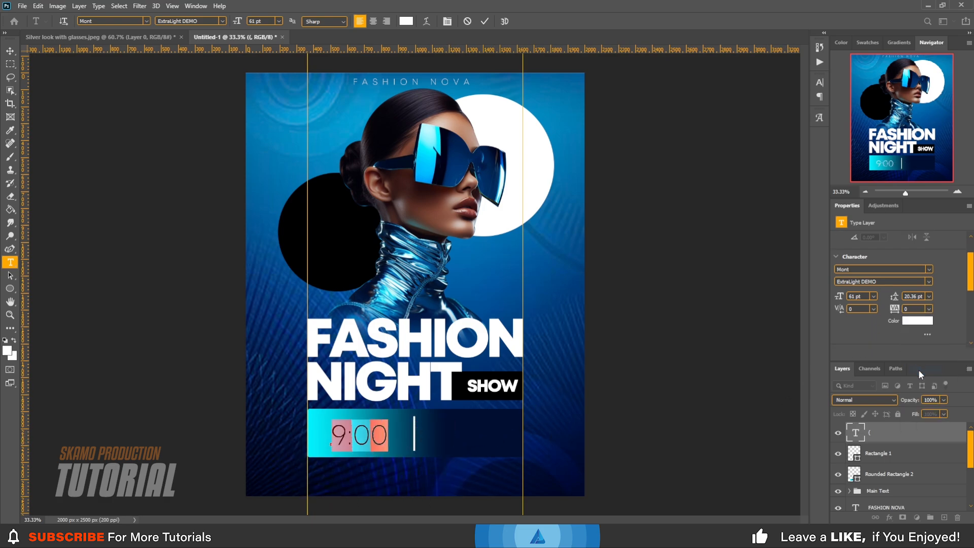
left_click(928, 281)
left_click(862, 300)
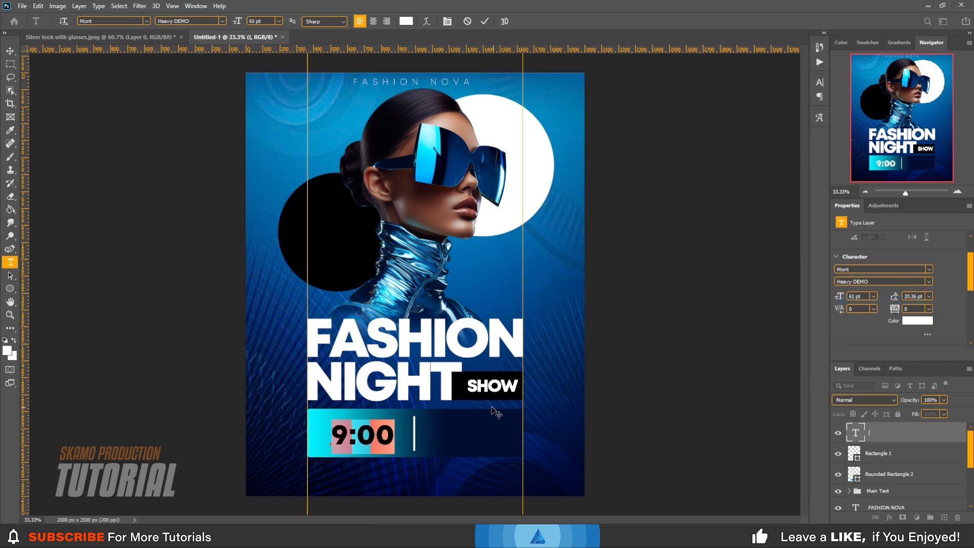
- Extend the text to 9:00AM at 41 pt and position it low in the banner, left of the divider line
left_click(393, 438)
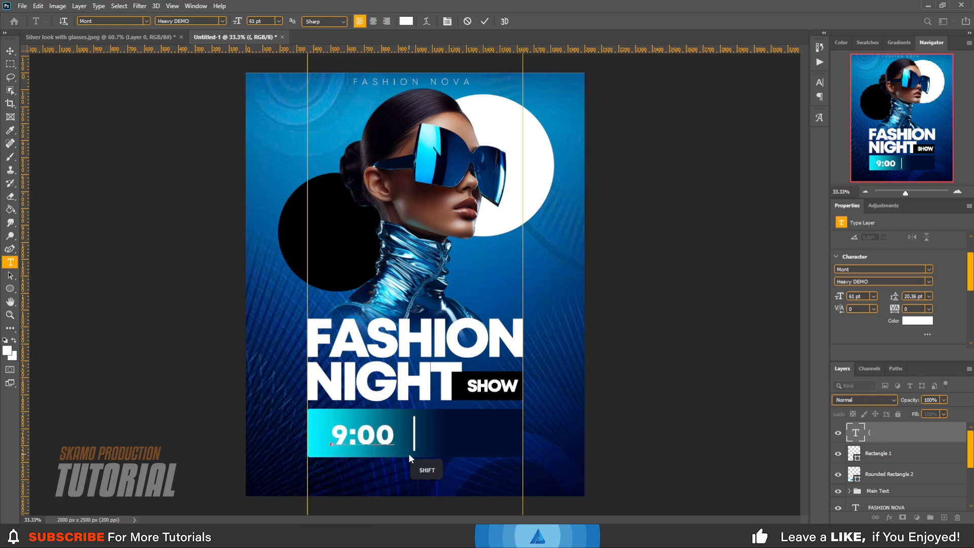
type("AM")
left_click_drag(444, 438, 319, 437)
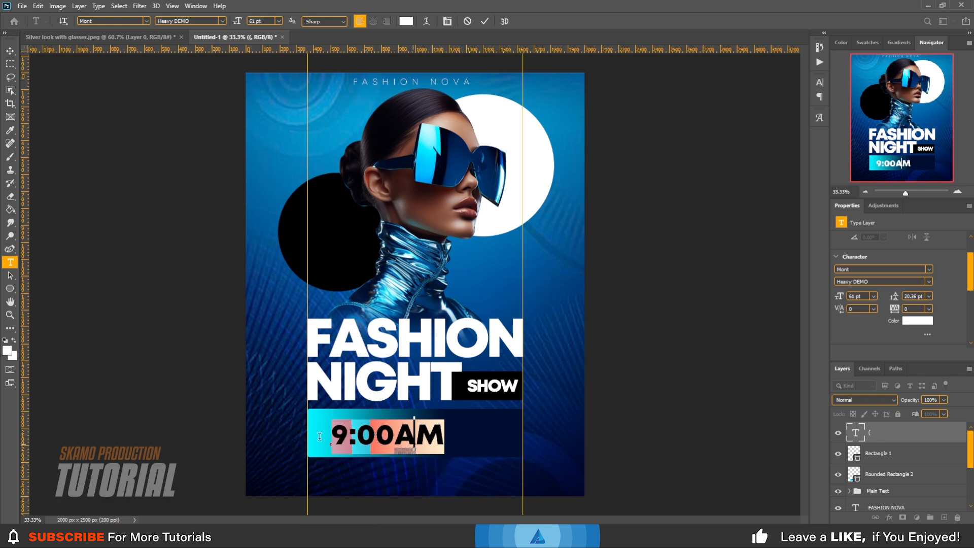
left_click_drag(838, 296, 825, 297)
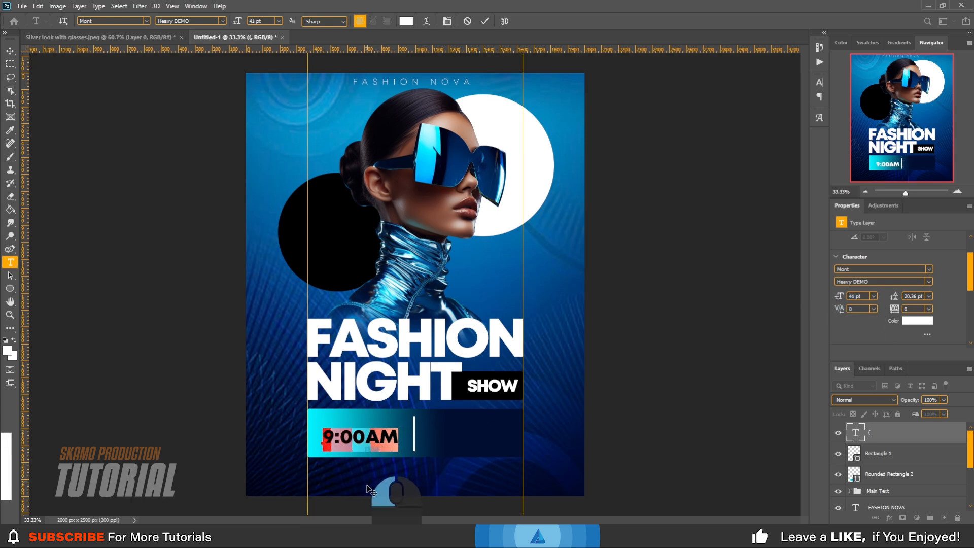
left_click_drag(367, 487, 367, 488)
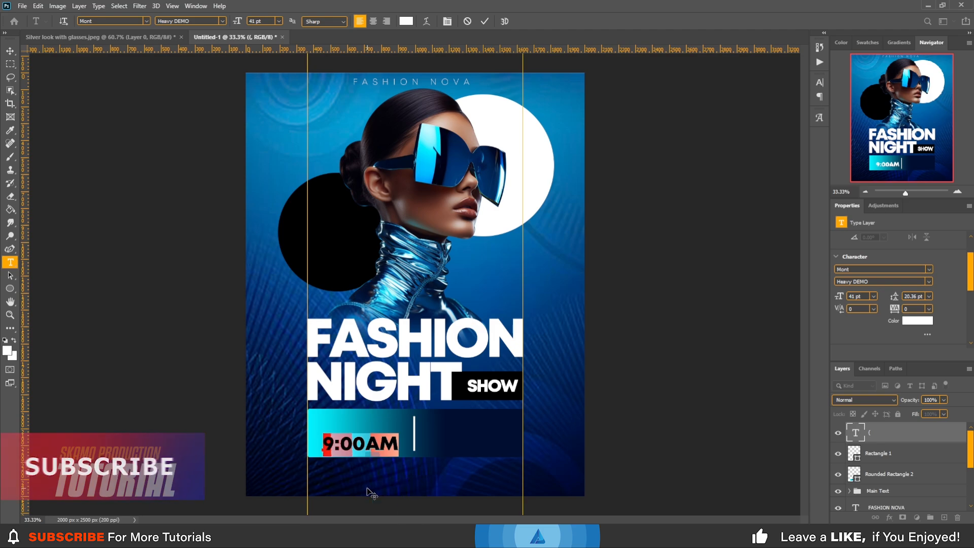
left_click(484, 22)
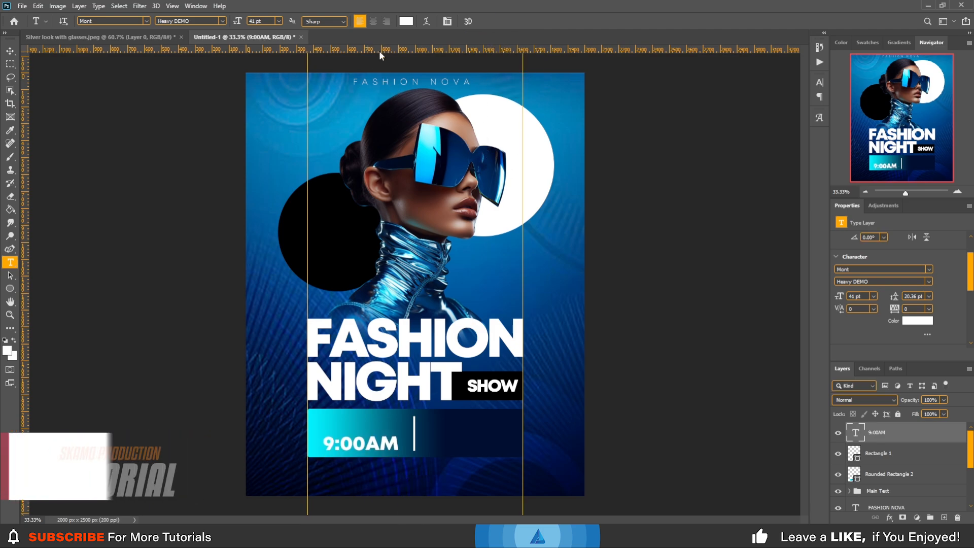
- Place a horizontal guide at the divider line's lower end and duplicate the 9:00AM text to the right of the divider
left_click_drag(379, 50, 398, 450)
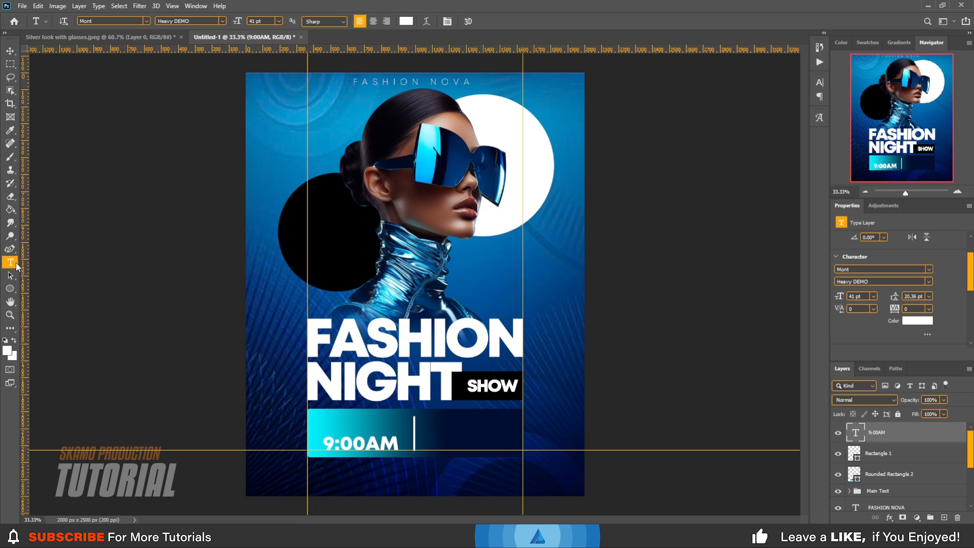
left_click(10, 51)
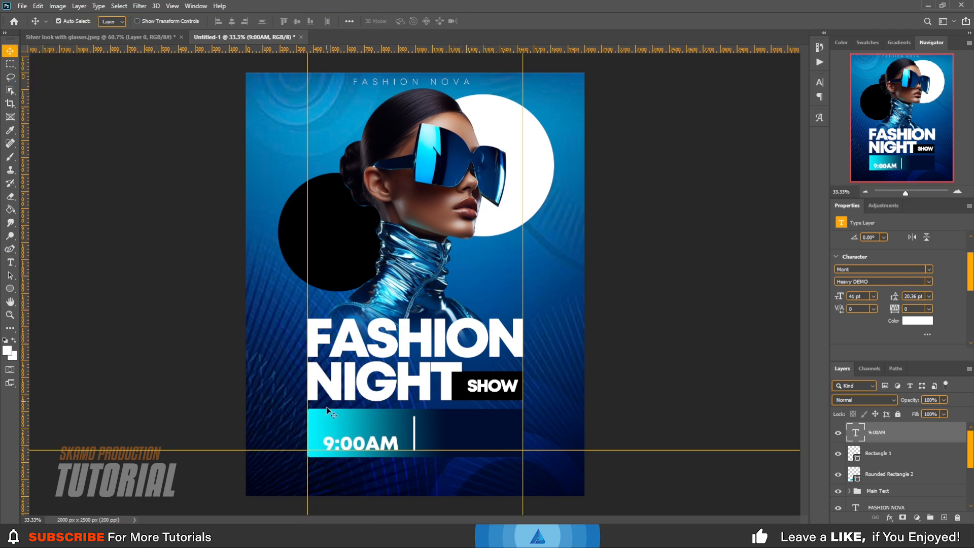
left_click_drag(384, 447, 494, 450)
- Replace the duplicated time text with FRI. 15TH on the first line and DEC 2023 on the second
double_click(473, 446)
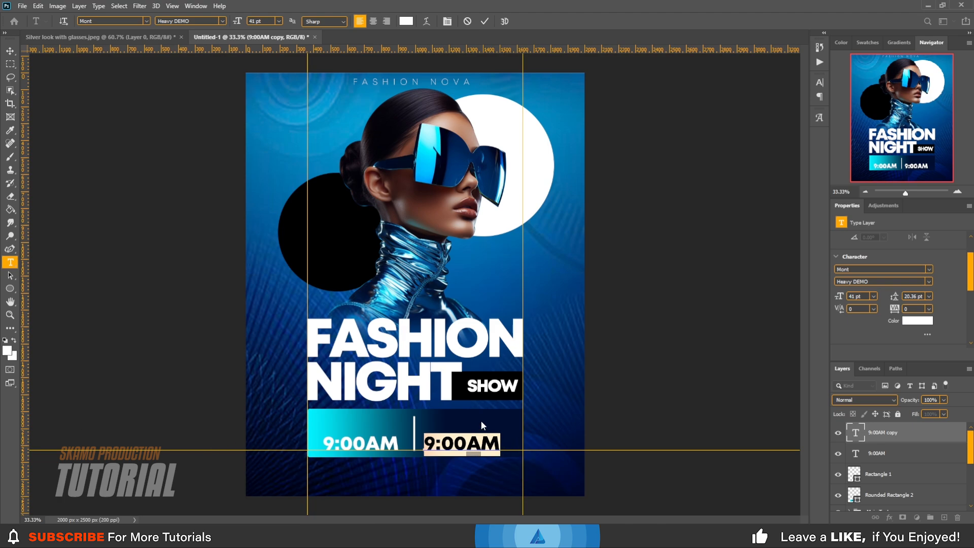
key("shift+r")
type("F")
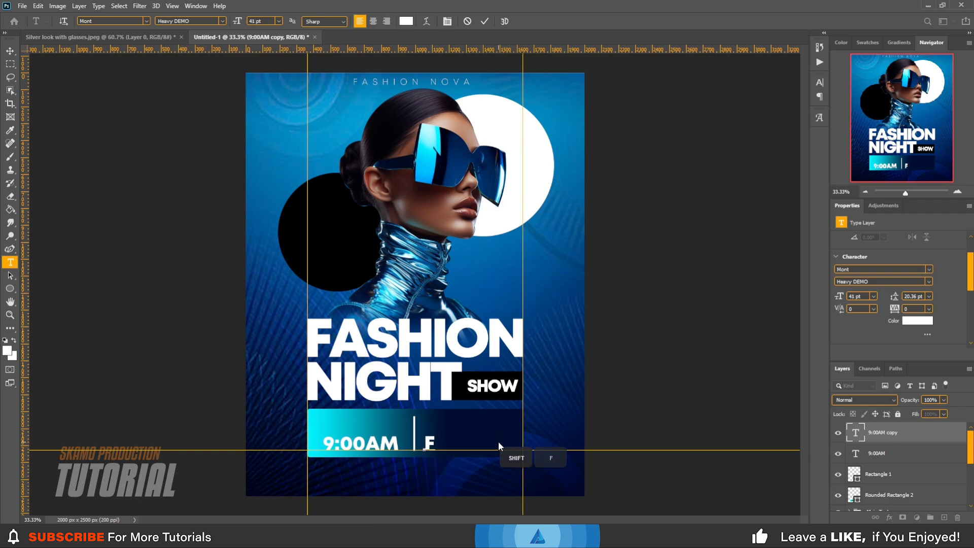
type("RI")
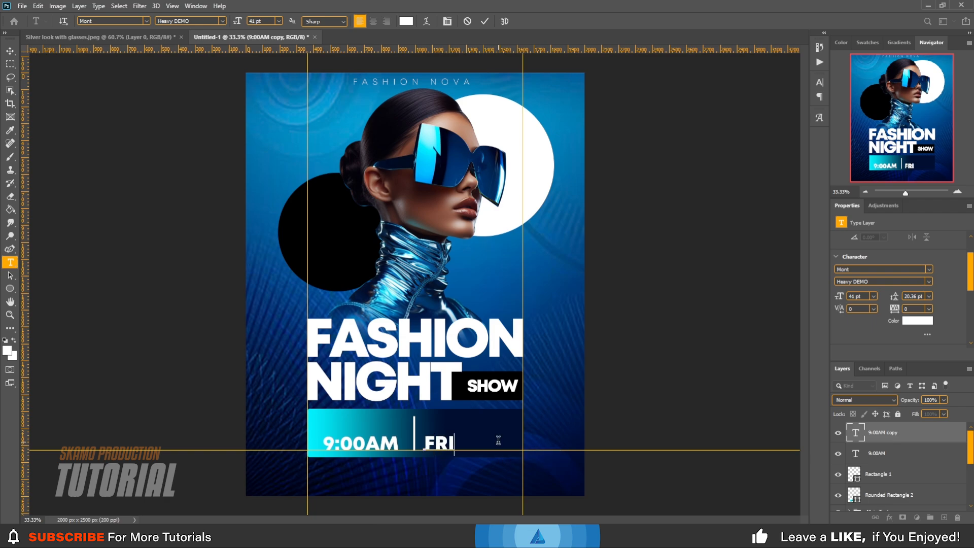
type(". 15TH")
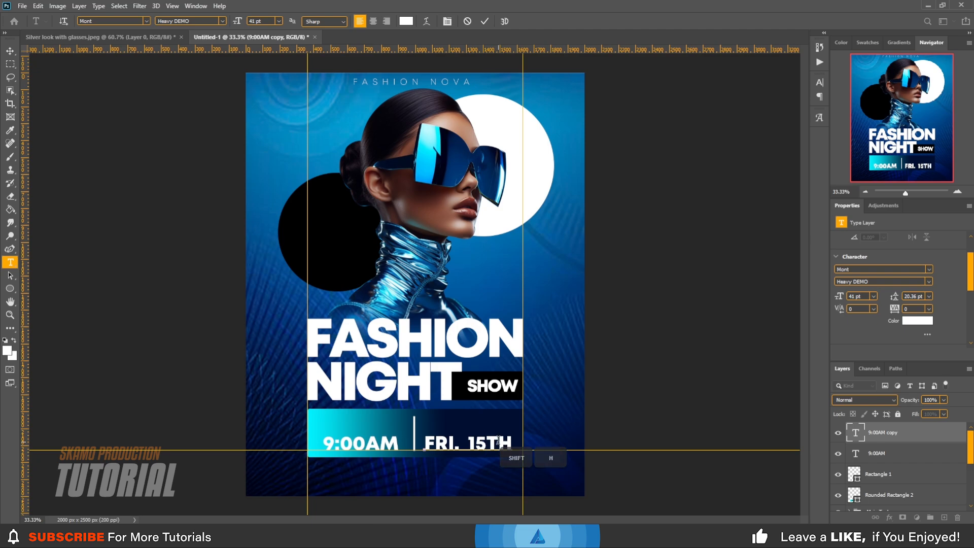
key("Return")
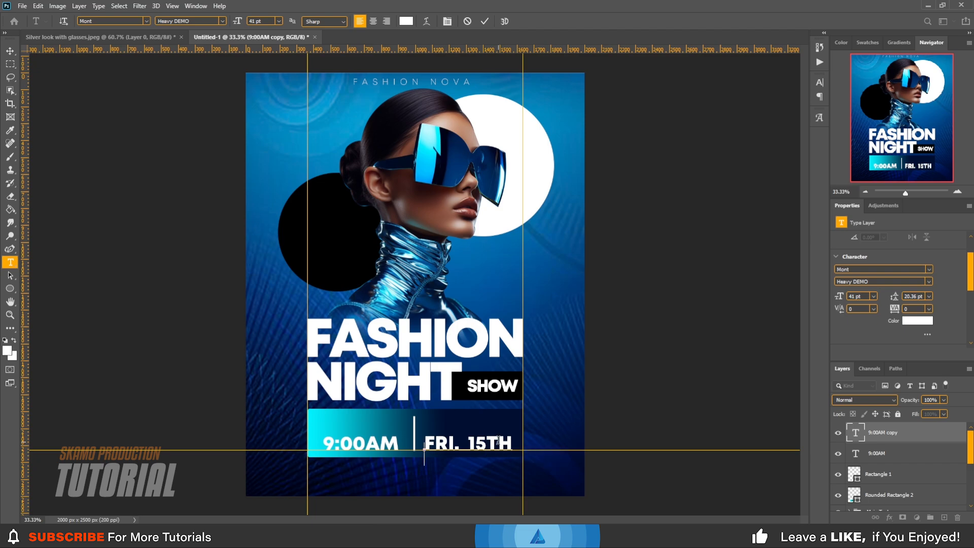
key("shift")
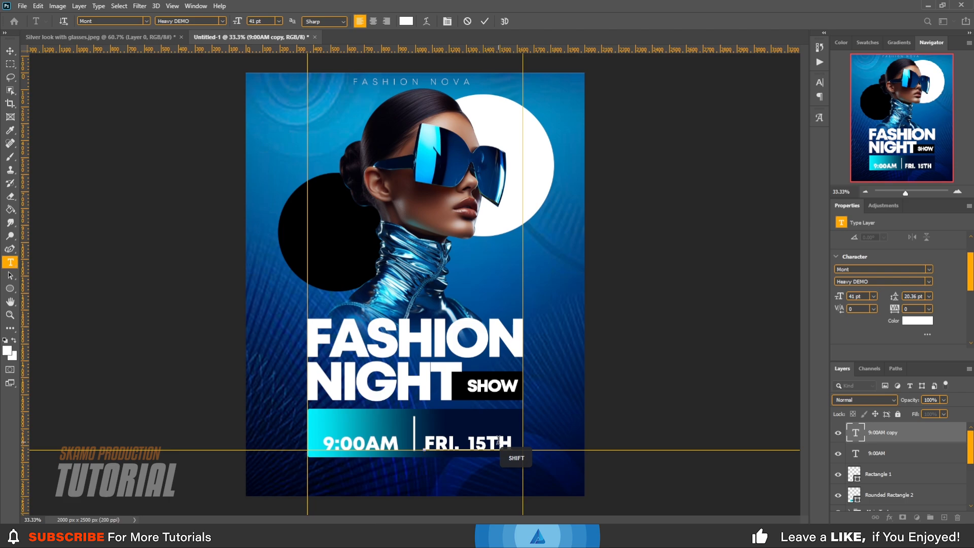
type("DEC")
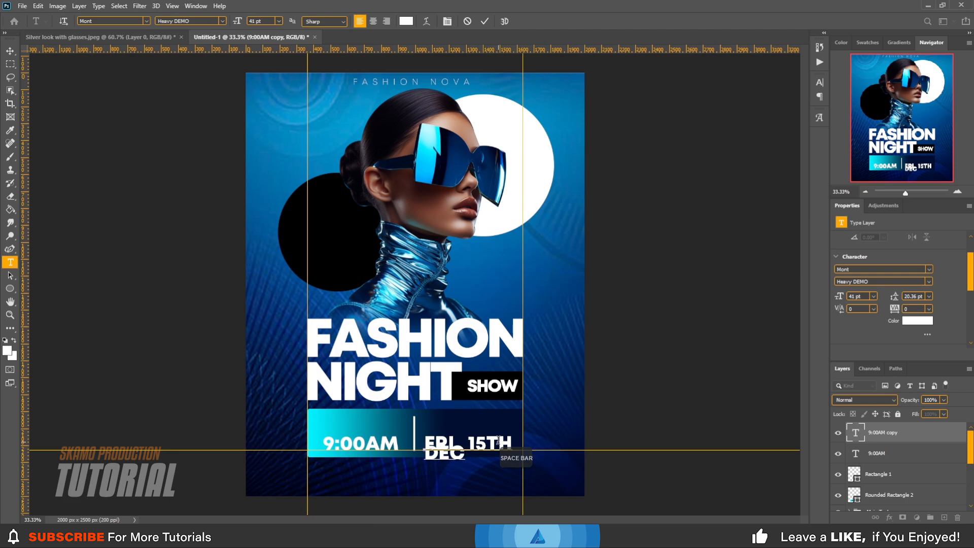
key("shift")
type("20")
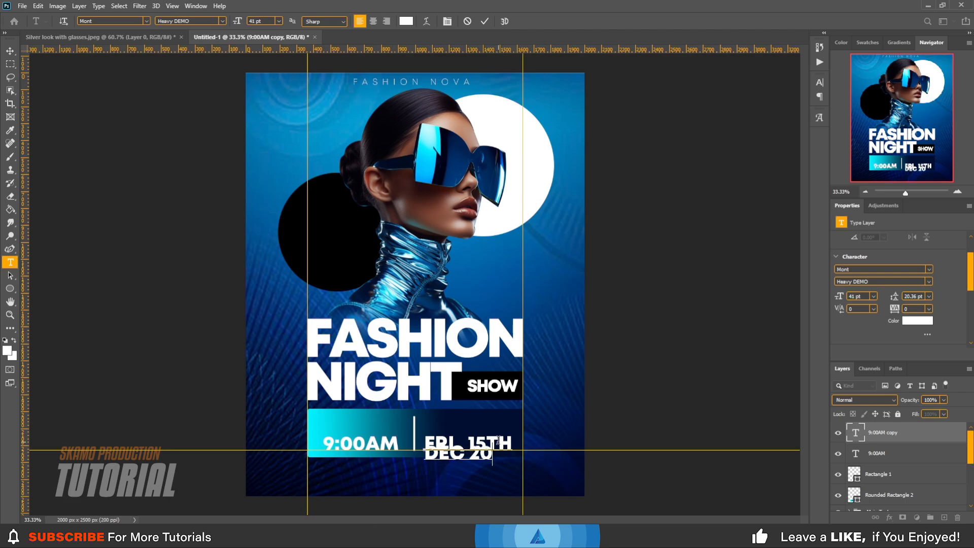
type("23")
left_click(484, 22)
- Set the two-line date text to 30 pt with 25.36 pt leading
key("v")
double_click(513, 456)
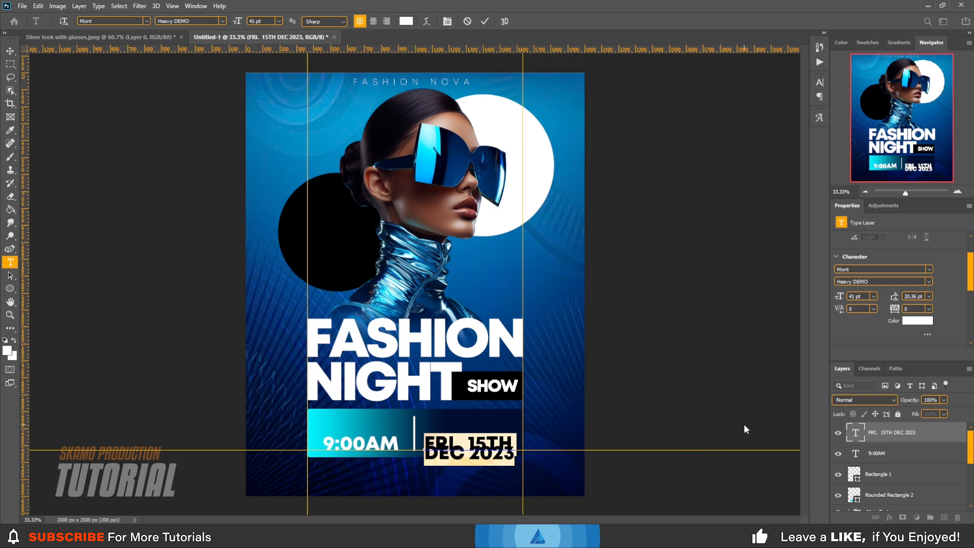
left_click_drag(839, 297, 834, 297)
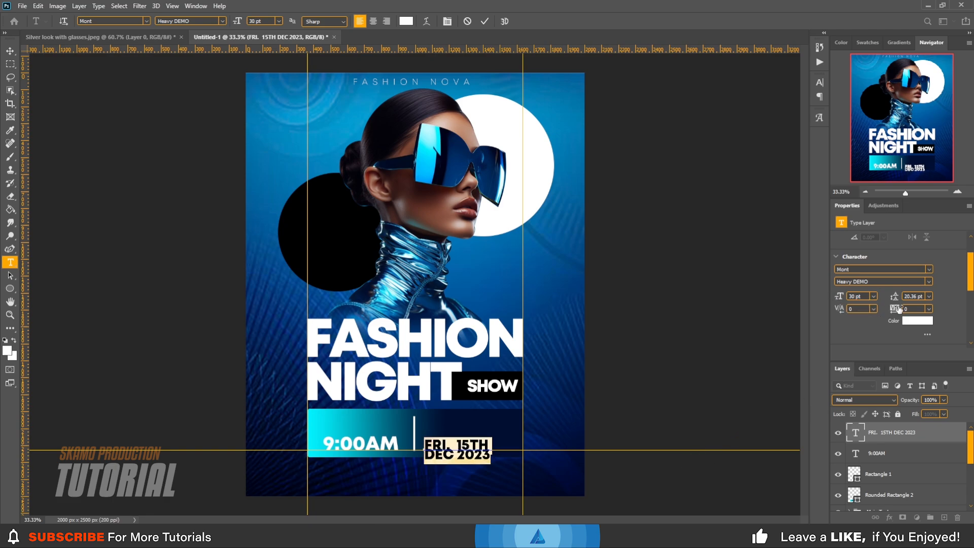
left_click_drag(896, 297, 899, 297)
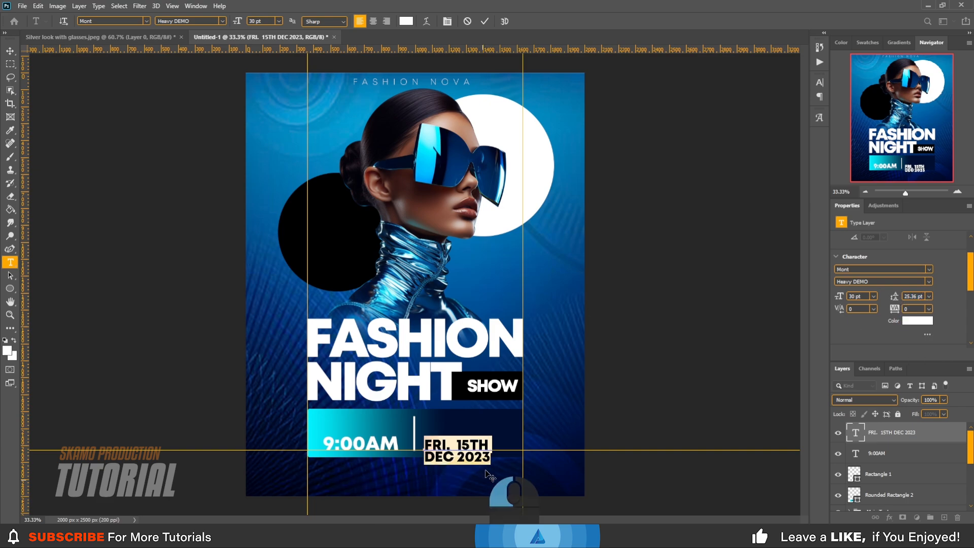
- Move the date text onto the banner's dark part and nudge it down until it rests just above the horizontal guide
left_click_drag(483, 479, 490, 463)
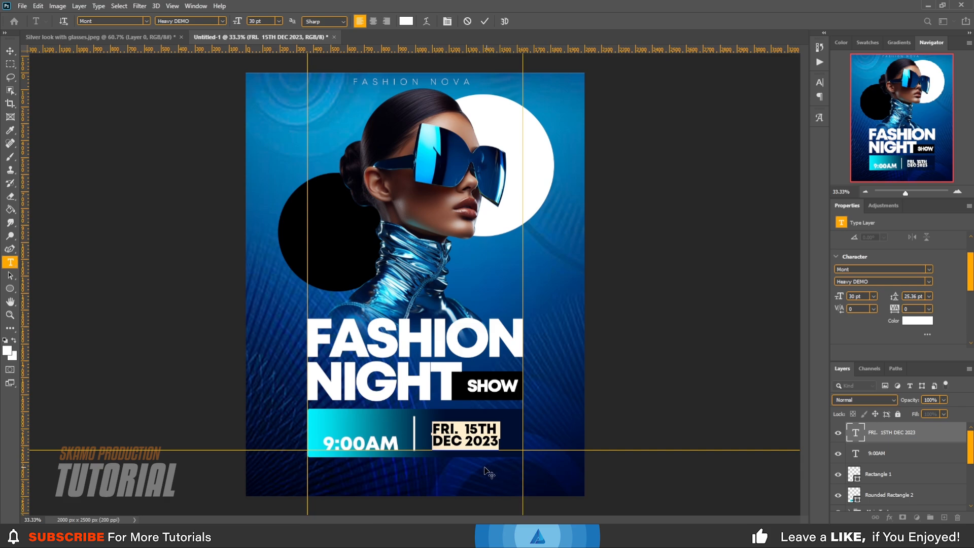
left_click(485, 22)
key("v")
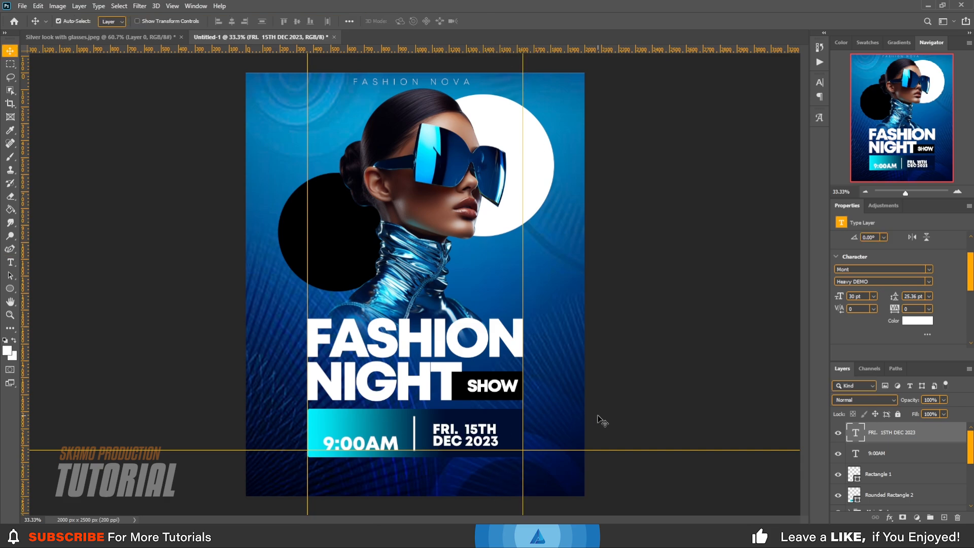
key("Down")
key("Down")
key("Down")
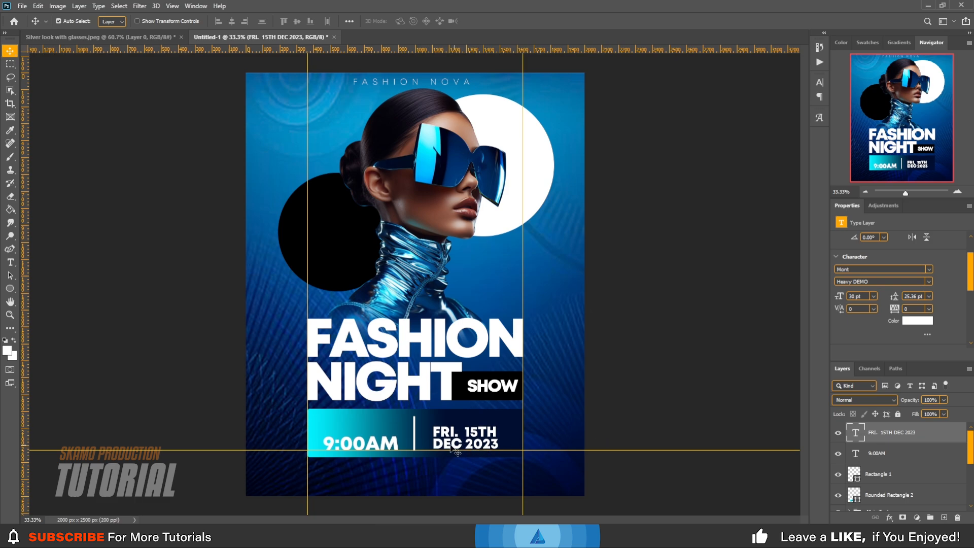
- Nudge the 9:00AM text up to center it vertically in the banner
left_click(401, 450)
key("Up")
key("Up")
key("Up")
key("Up")
key("Up")
key("Up")
key("Up")
key("Up")
key("Up")
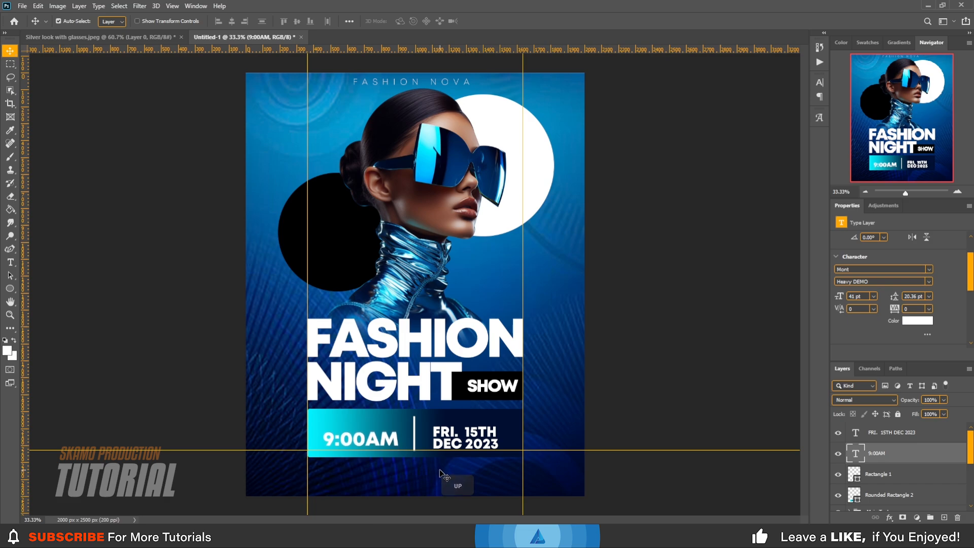
key("Up")
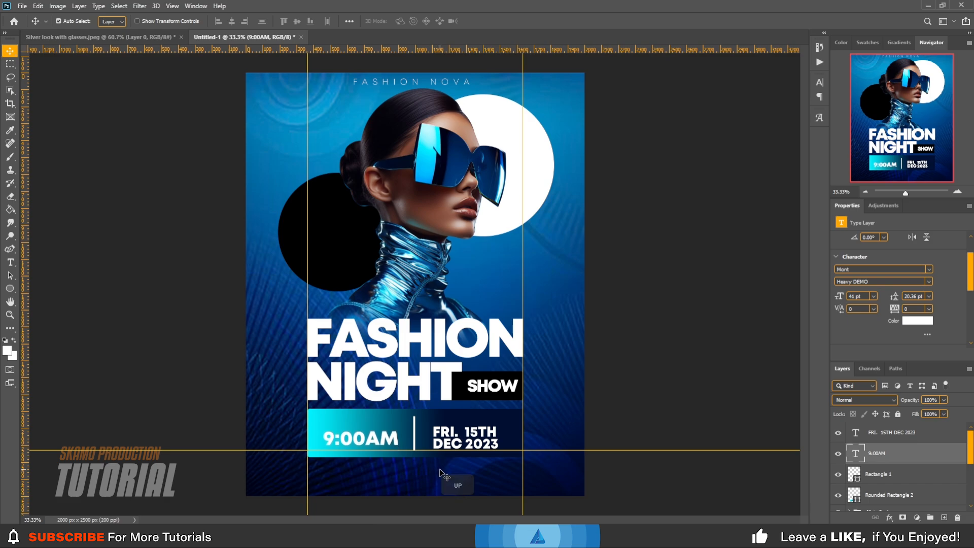
- Add the text TIME in white above 9:00AM at the banner's upper edge
left_click(11, 262)
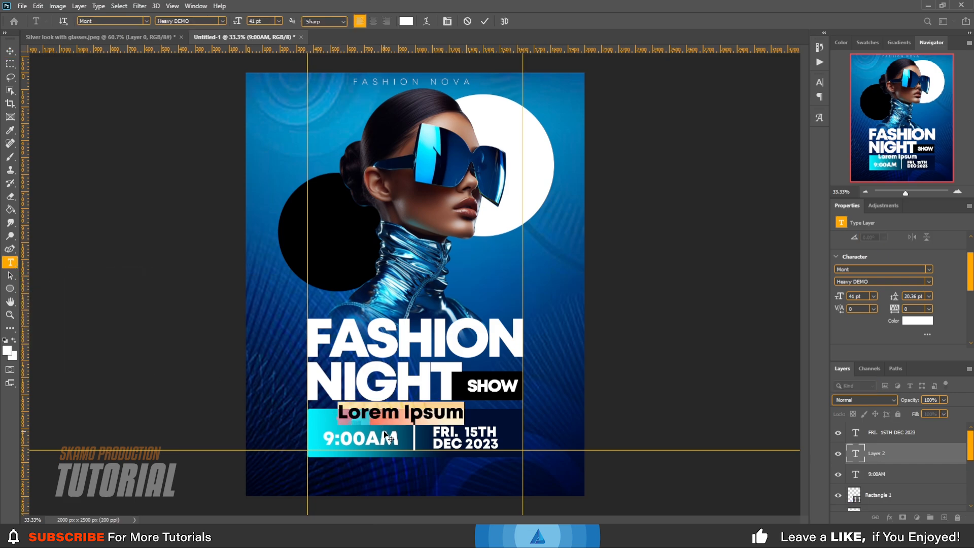
type("TM")
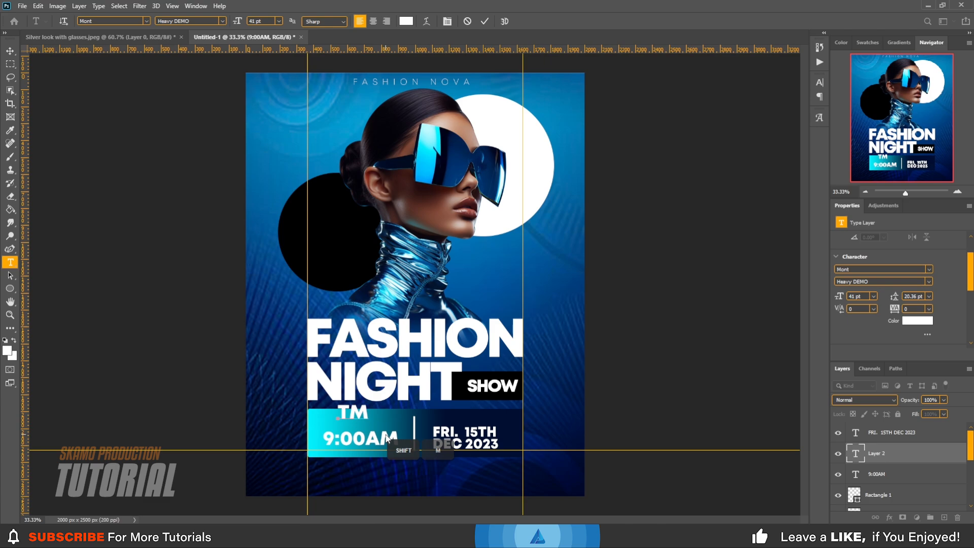
key("BackSpace")
type("IME")
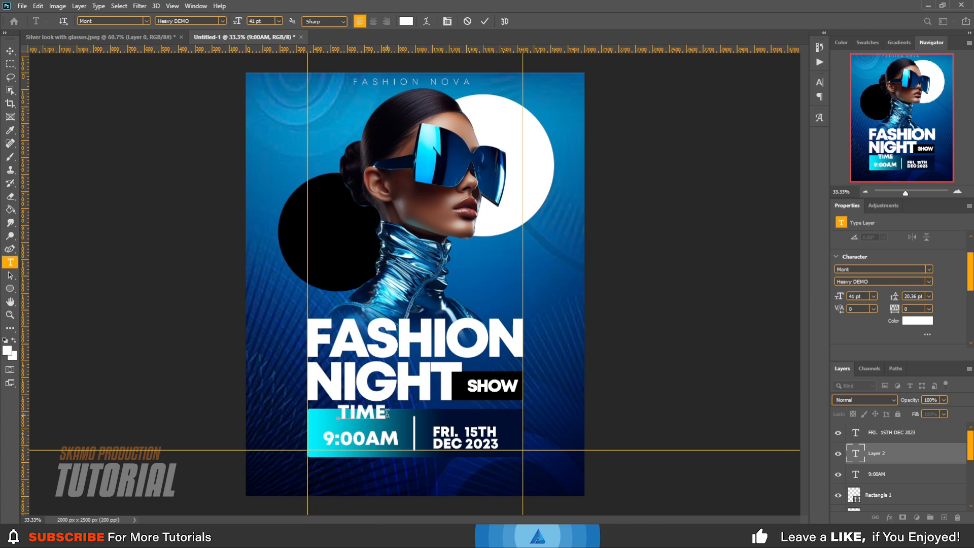
- Reduce the TIME text's font size to 30 pt
left_click_drag(387, 413, 347, 455)
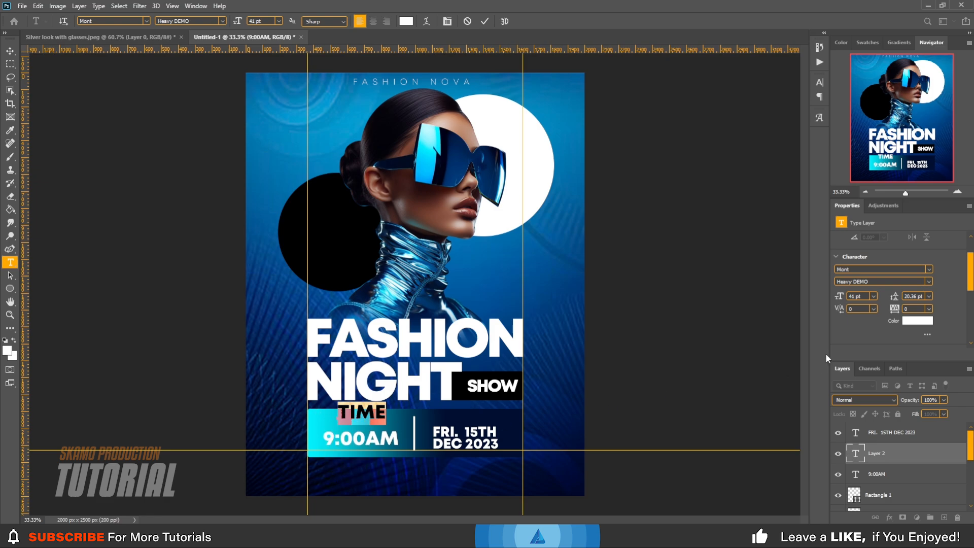
left_click_drag(839, 299, 831, 298)
left_click(873, 296)
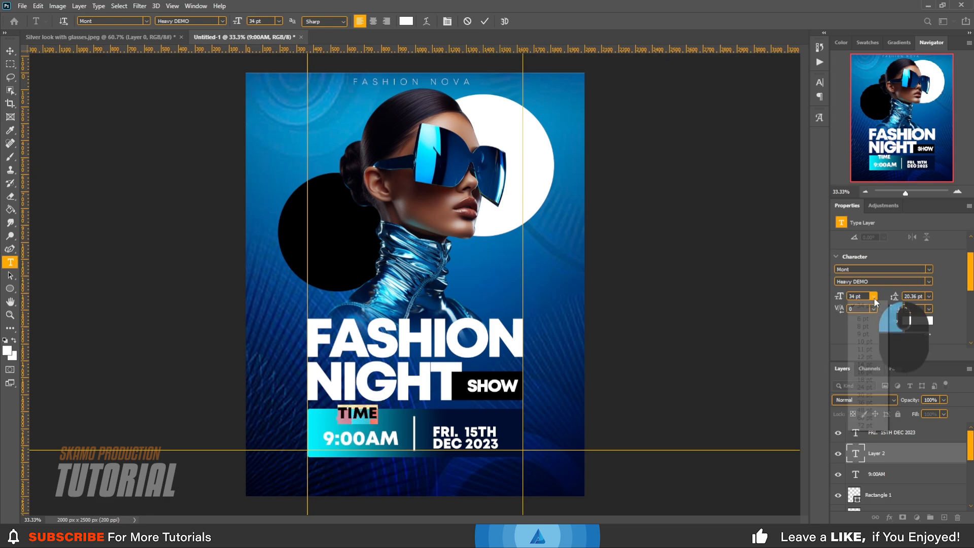
left_click(866, 403)
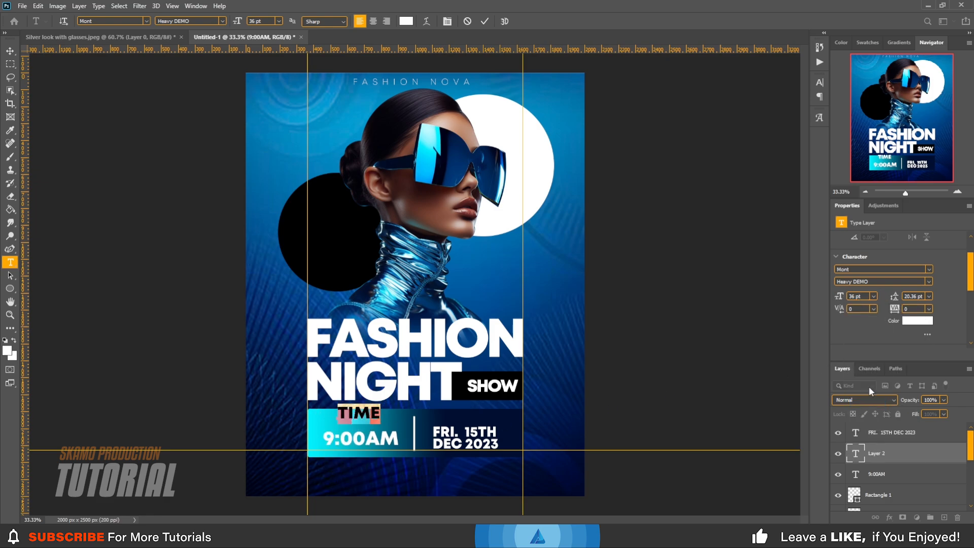
left_click(873, 296)
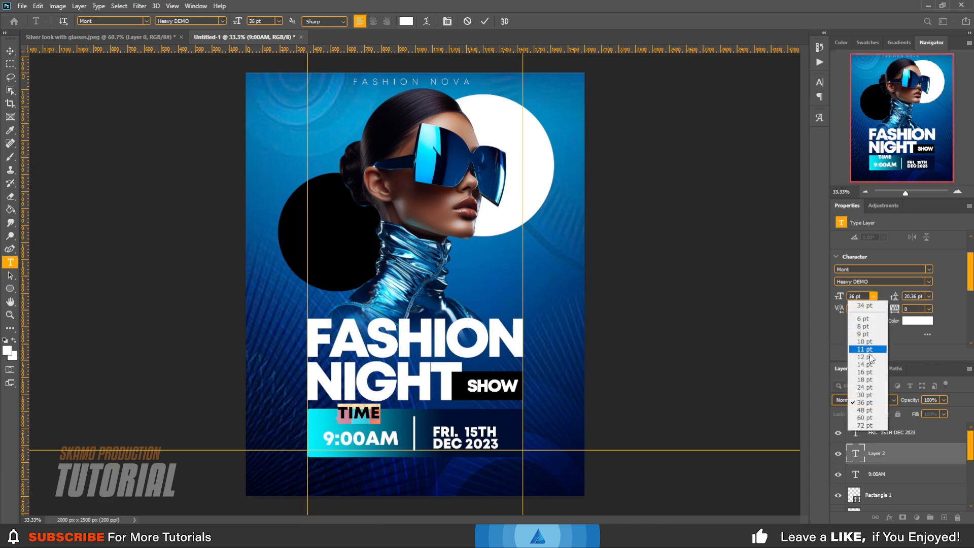
left_click(863, 395)
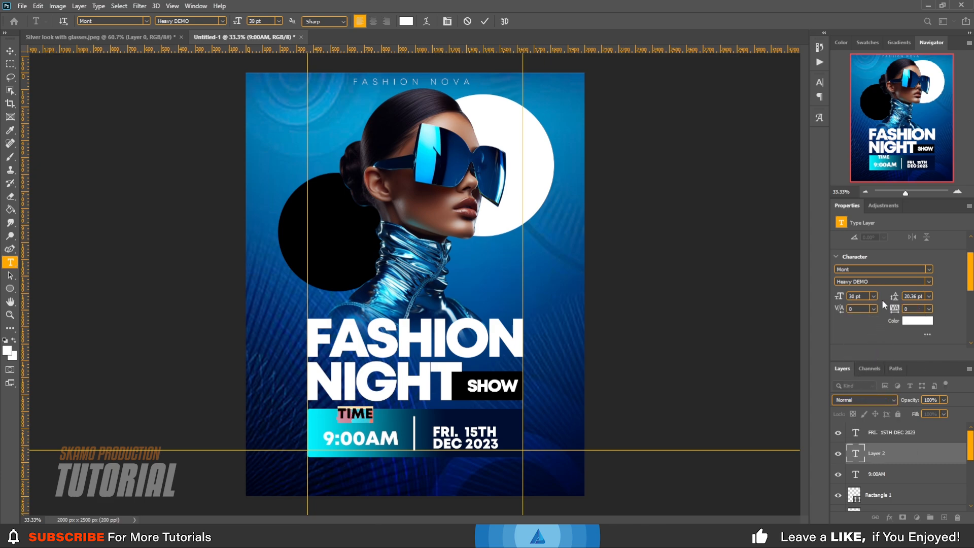
- Change the TIME text to the ExtraLight DEMO weight and move it down so it sits centered just above 9:00AM
left_click(924, 280)
left_click(900, 299)
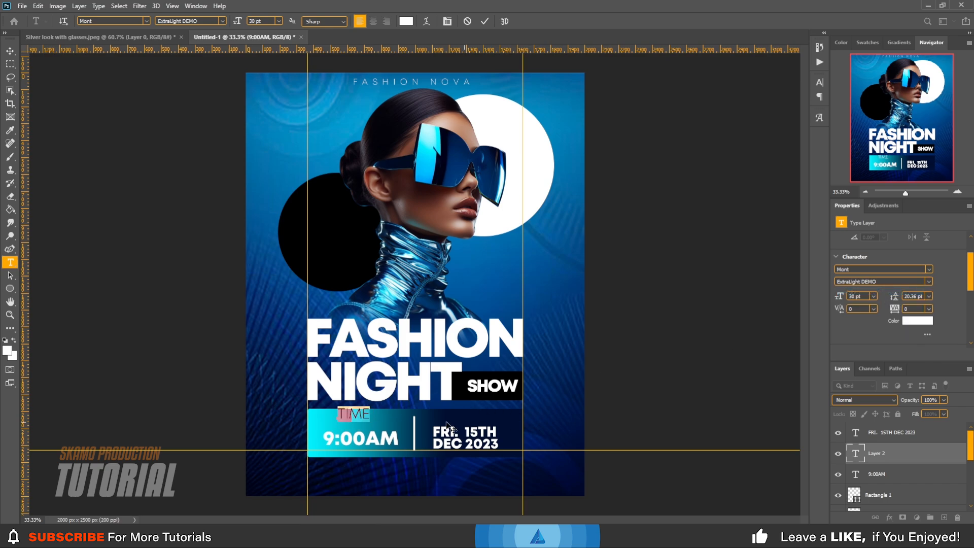
left_click_drag(376, 430, 385, 434)
left_click(484, 20)
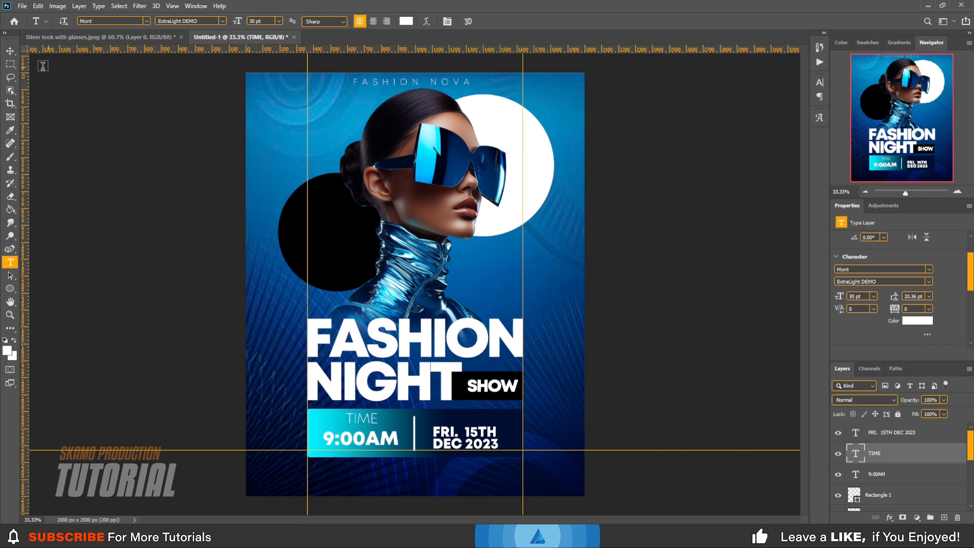
- Duplicate the TIME text above the date on the banner's dark part and change the copy's wording to DATE
left_click(9, 50)
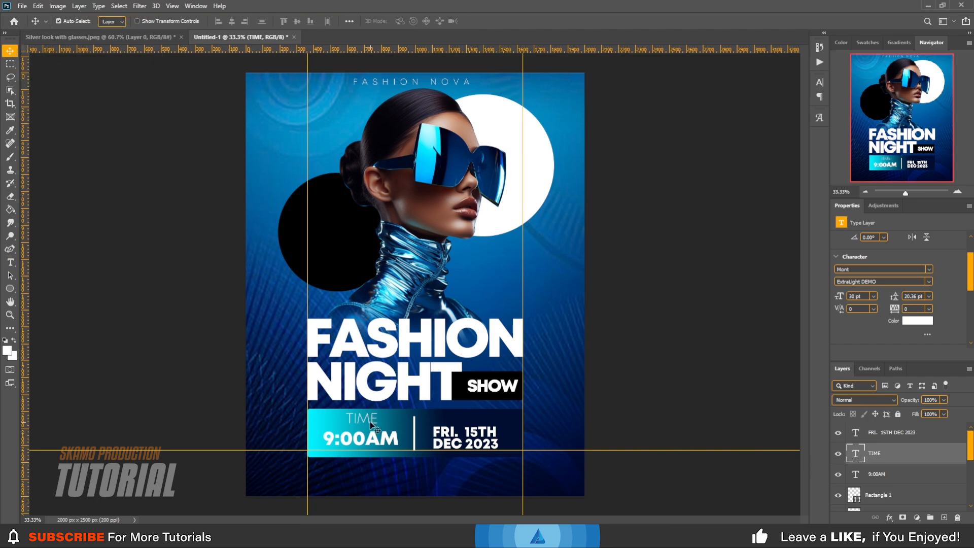
left_click_drag(372, 421, 479, 425)
key("t")
double_click(472, 424)
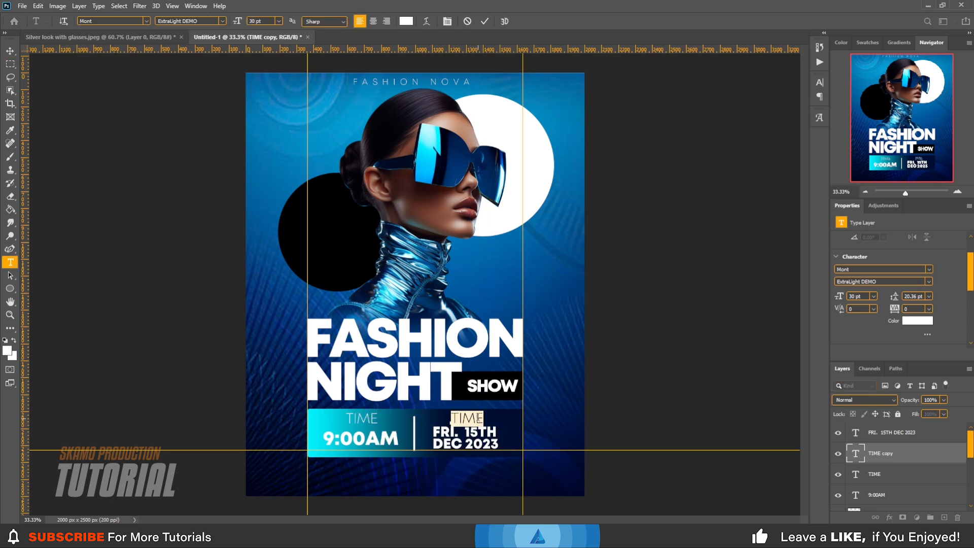
type("DATE")
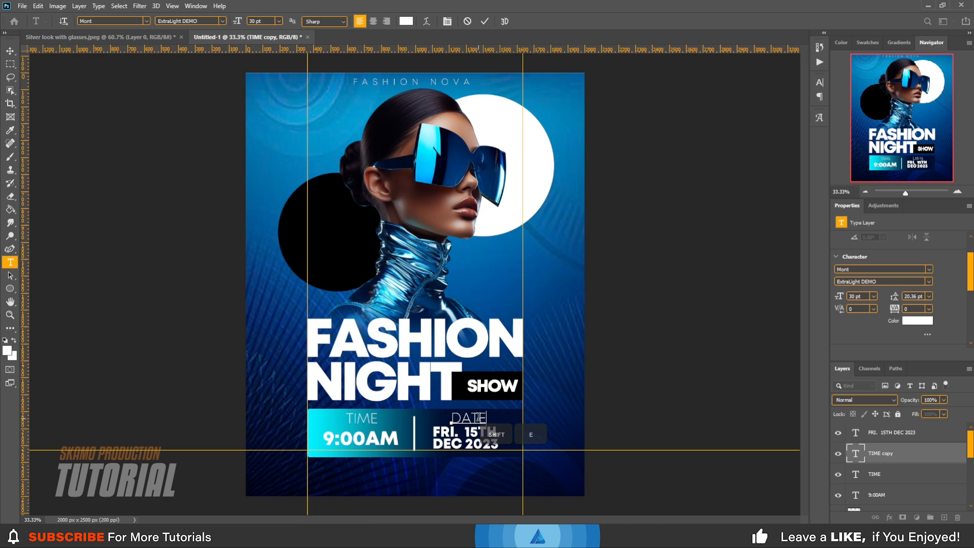
left_click(485, 21)
- Nudge the DATE label slightly left to center it above the two-line date
key("v")
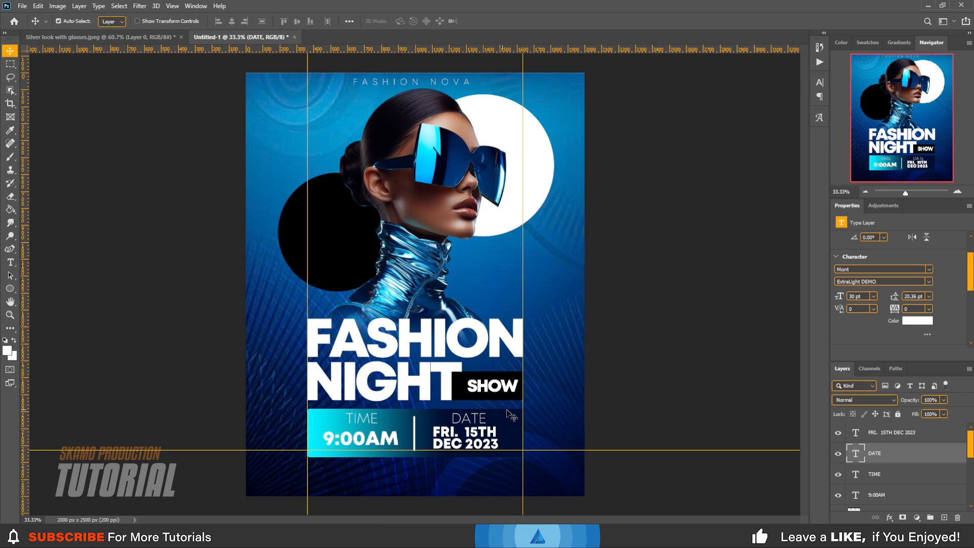
key("Left")
key("Left")
key("Left")
key("Left")
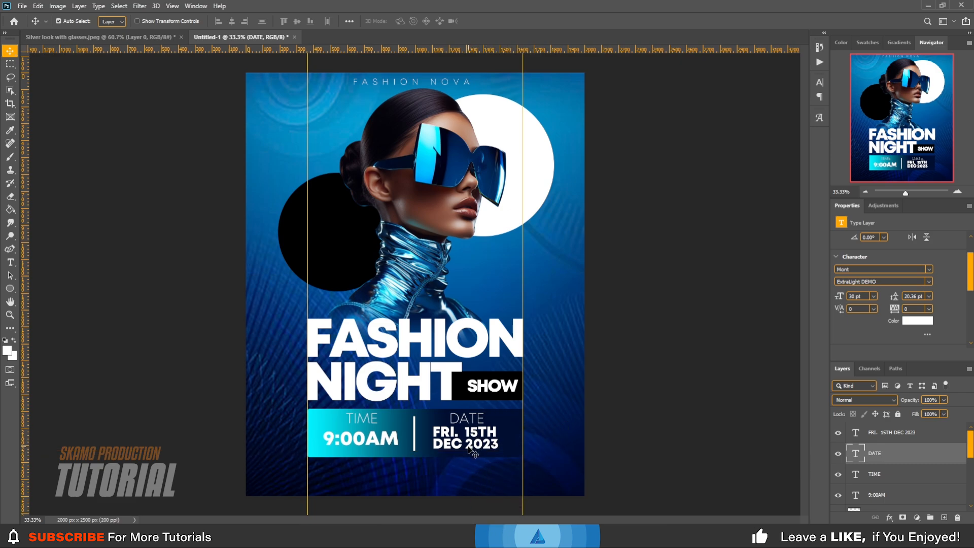
- Nudge the two-line date text down to open a small gap below the DATE label
left_click(471, 452)
key("Down")
key("Down")
key("Down")
key("Down")
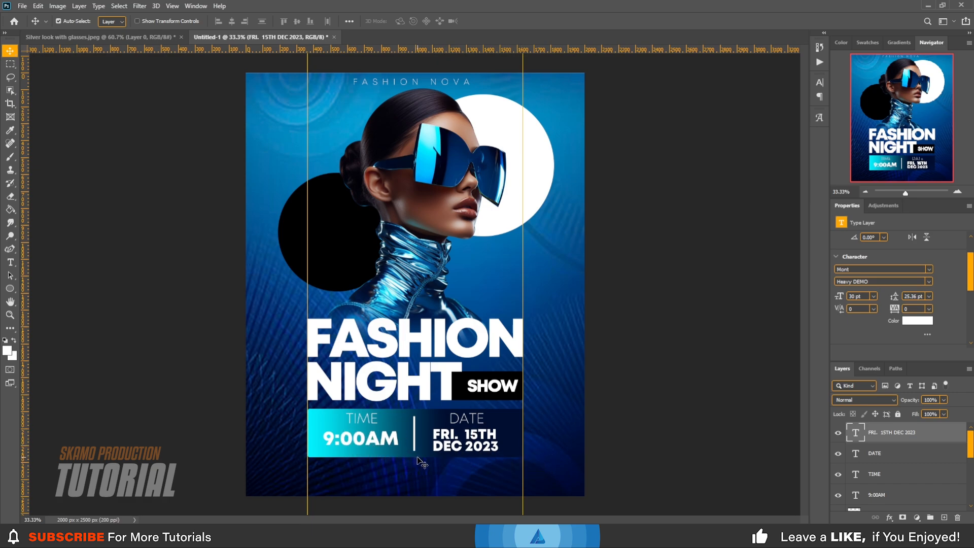
key("Down")
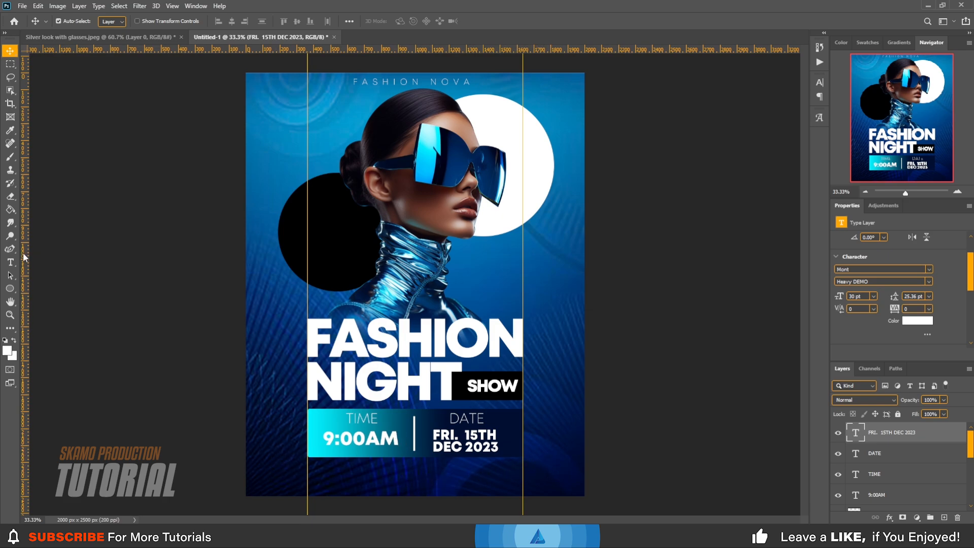
- Draw a white rounded rectangle bar about 478 by 13 px below the banner and center it horizontally under the banner
left_click(11, 290)
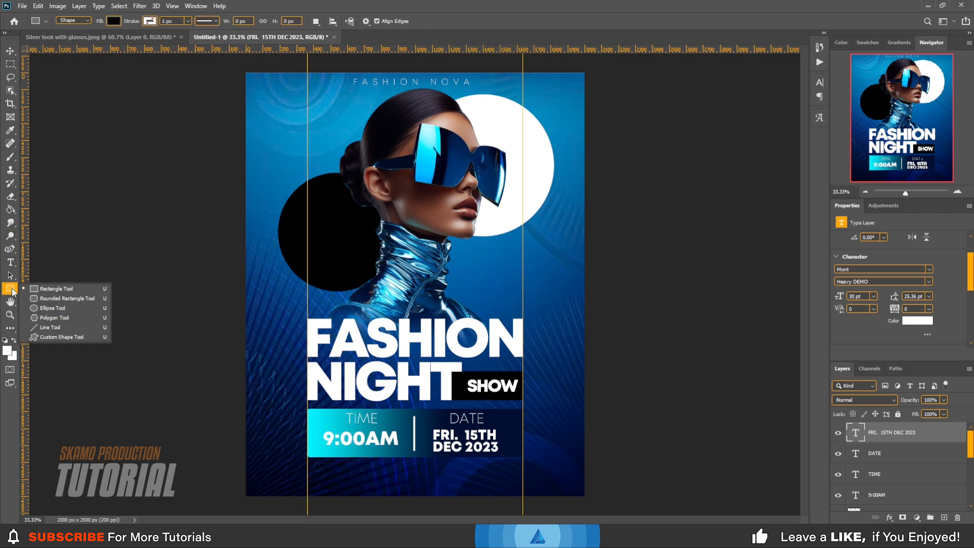
left_click(46, 298)
left_click_drag(380, 476, 460, 478)
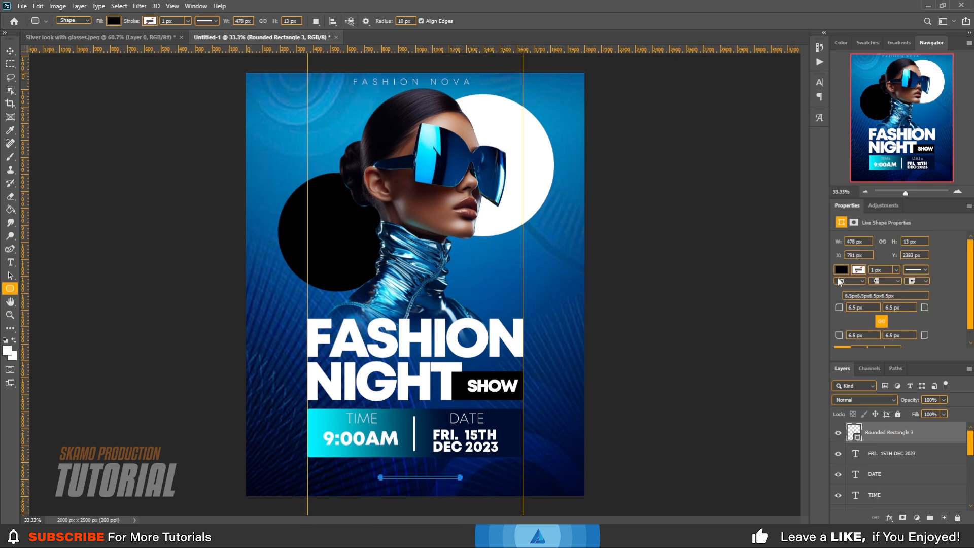
left_click(841, 270)
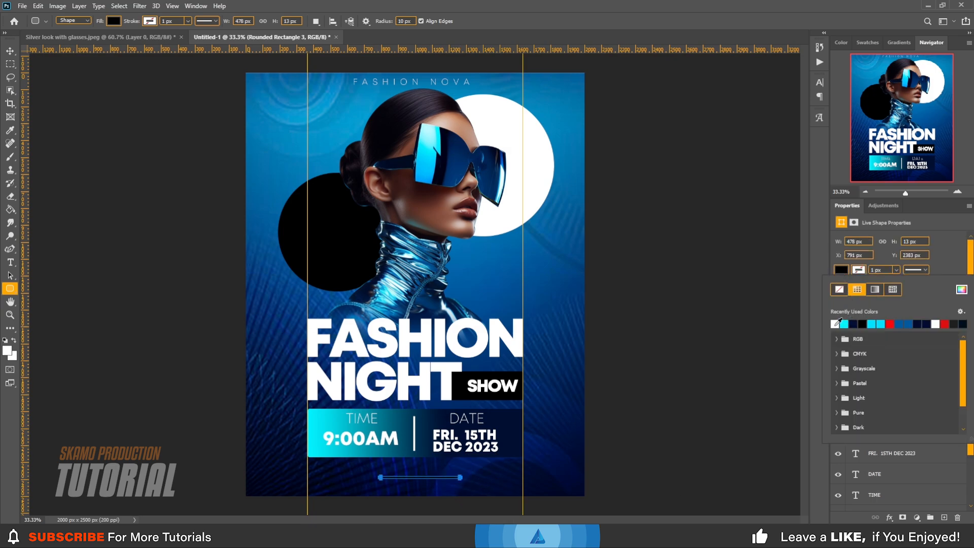
left_click(834, 324)
key("v")
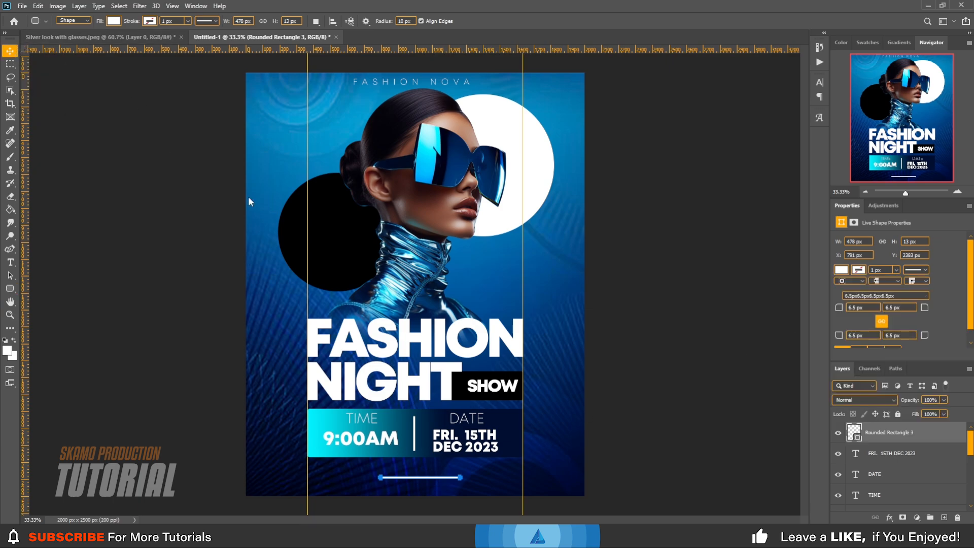
left_click_drag(423, 479, 413, 477)
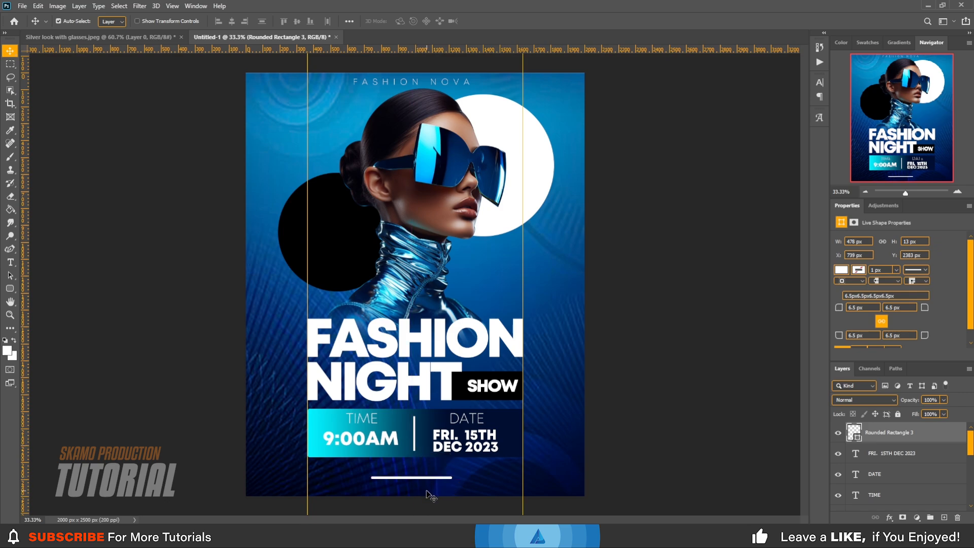
- Draw a second, shorter rounded rectangle about 196 by 28 px and center it on the thin white bar
left_click(10, 288)
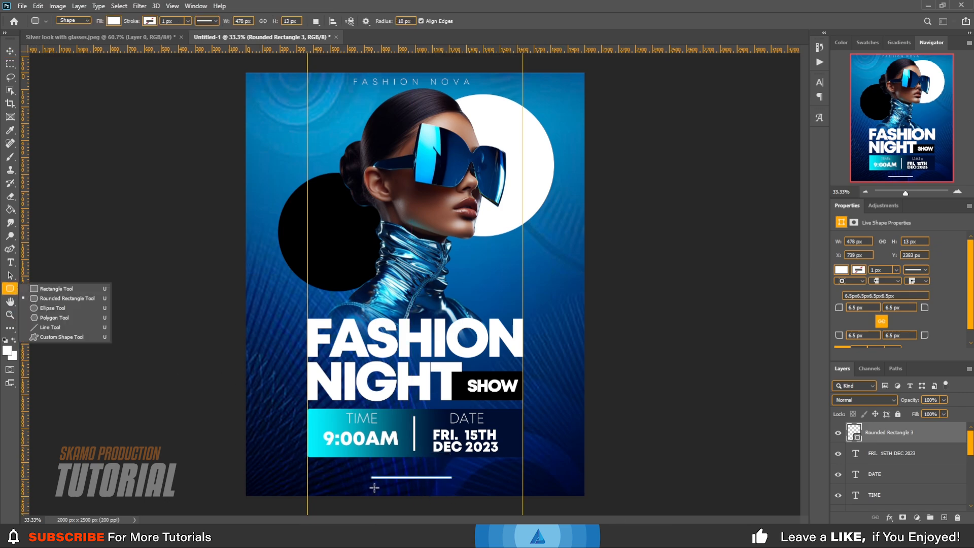
left_click_drag(375, 467, 409, 470)
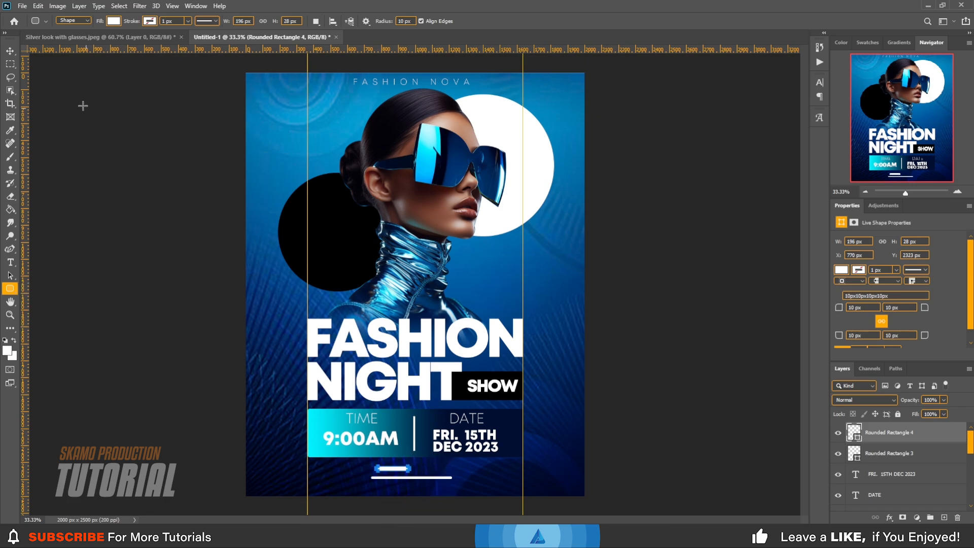
left_click(10, 51)
left_click_drag(403, 468, 422, 478)
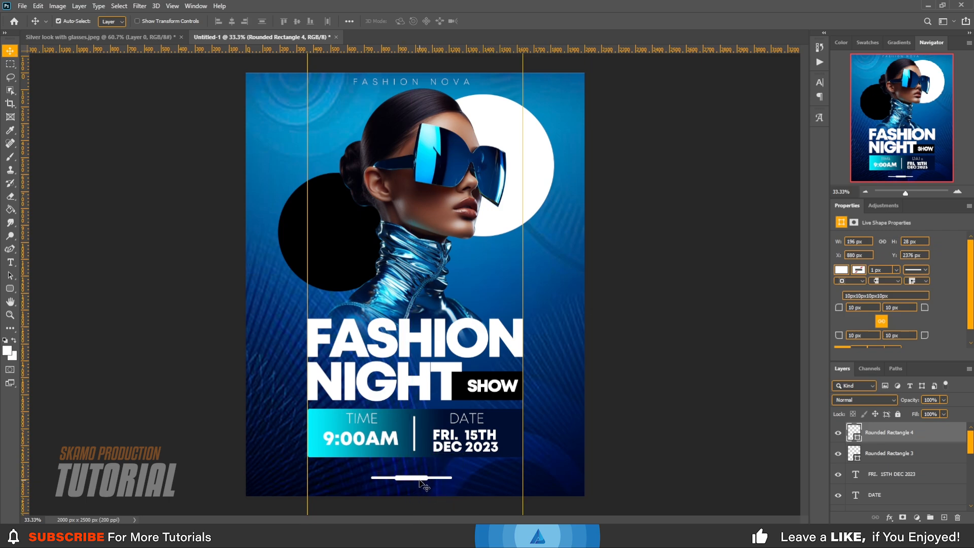
- Fill the short rounded rectangle on the white bar with the recently used cyan
left_click(842, 271)
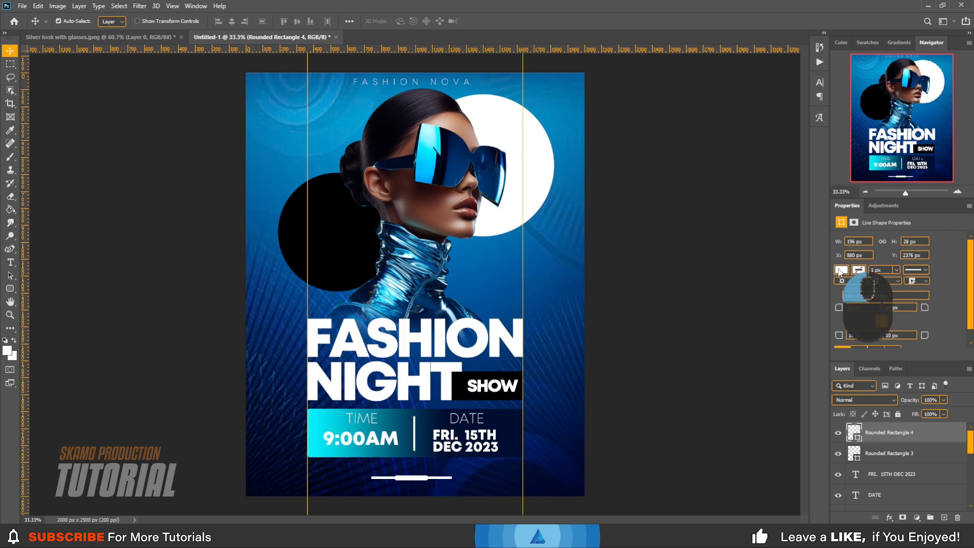
left_click(844, 323)
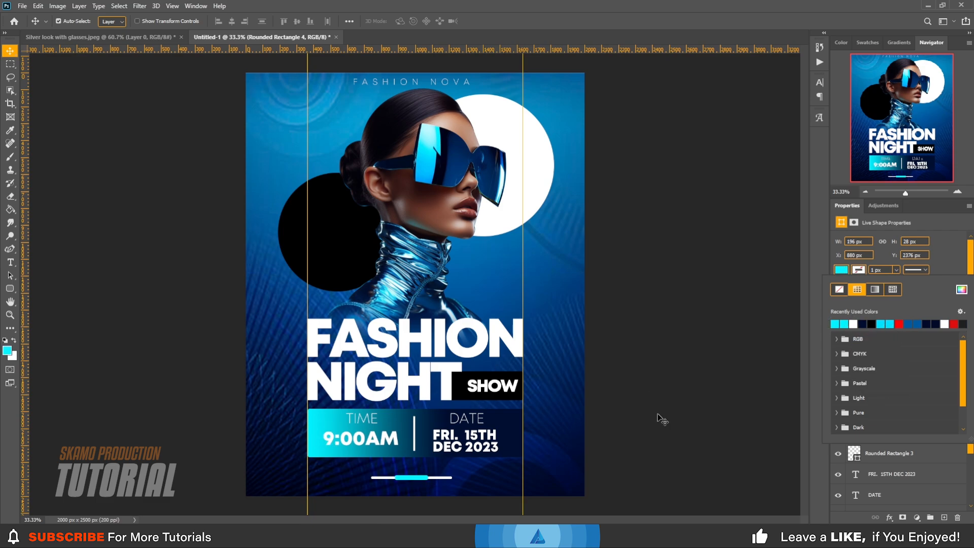
left_click(15, 50)
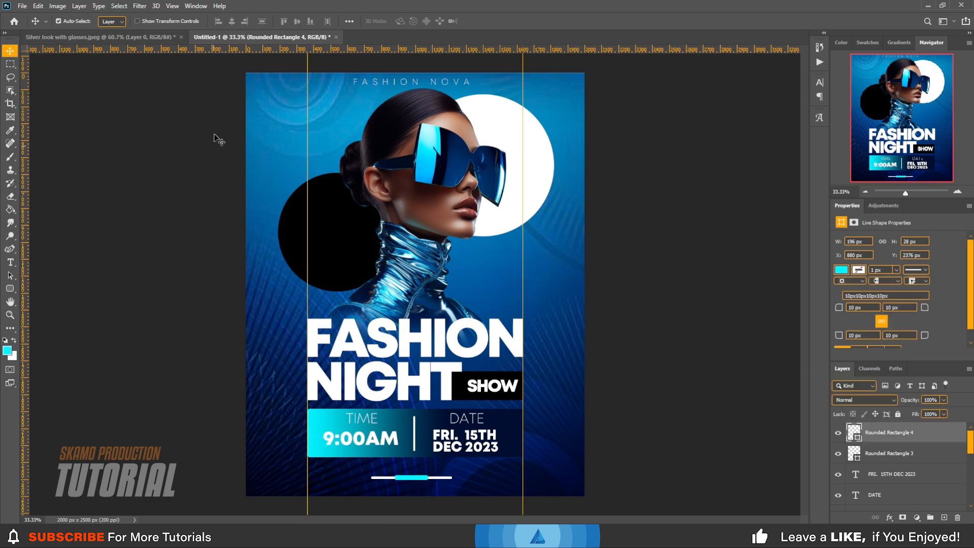
- Clear all guides from the poster document
left_click(172, 6)
left_click(200, 281)
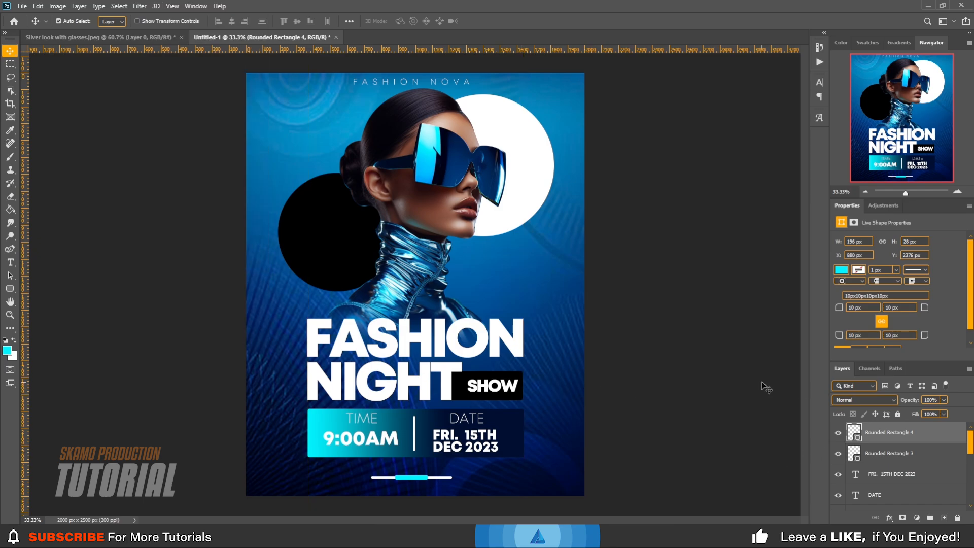
mouse_move(904, 192)
left_mouse_down()
mouse_move(923, 193)
mouse_move(905, 195)
left_mouse_up()
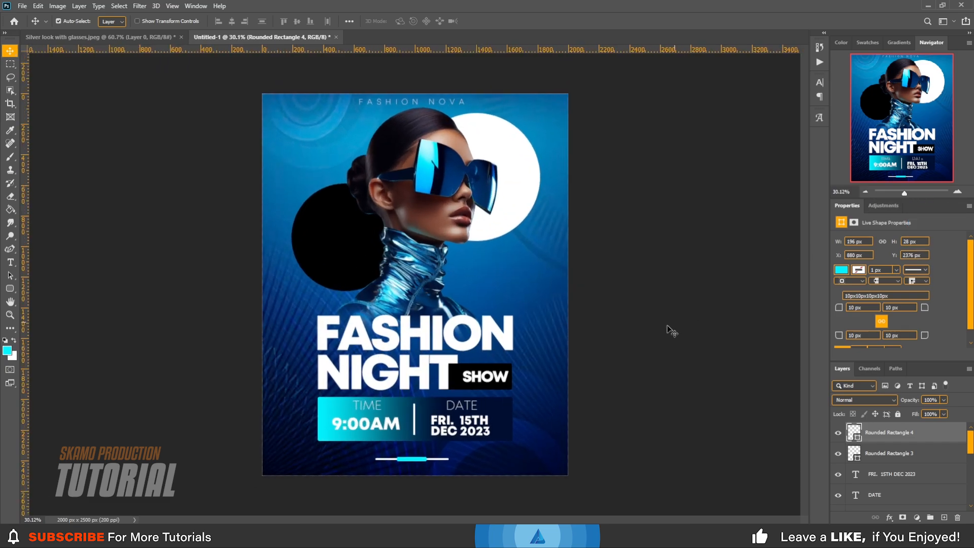